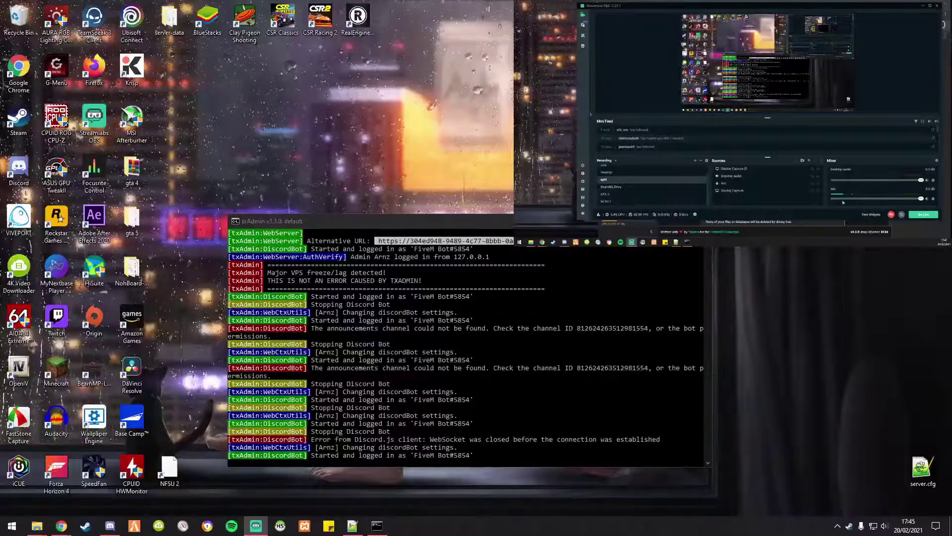
# Step: Start the TBDRP server from the txAdmin dashboard
pyautogui.click(918, 5)
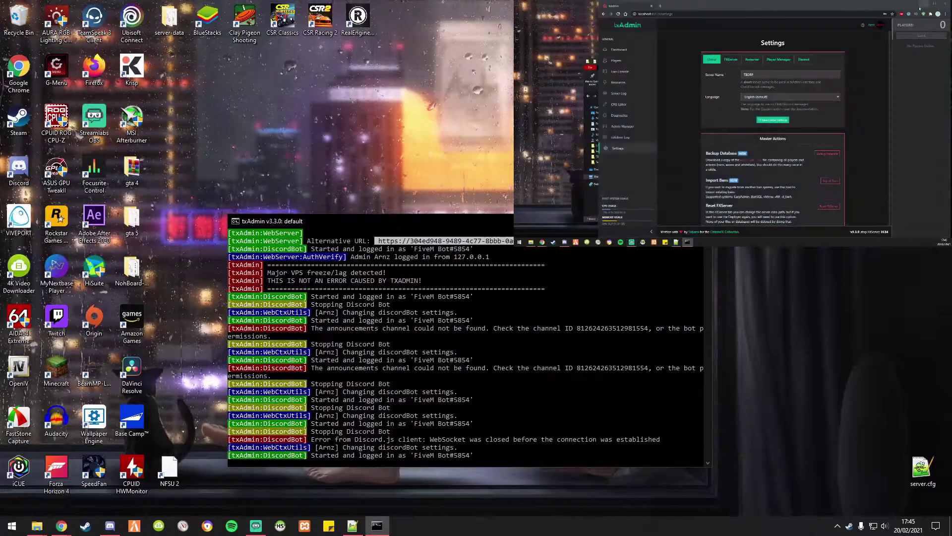
pyautogui.click(691, 126)
pyautogui.scroll(-1, 692, 127)
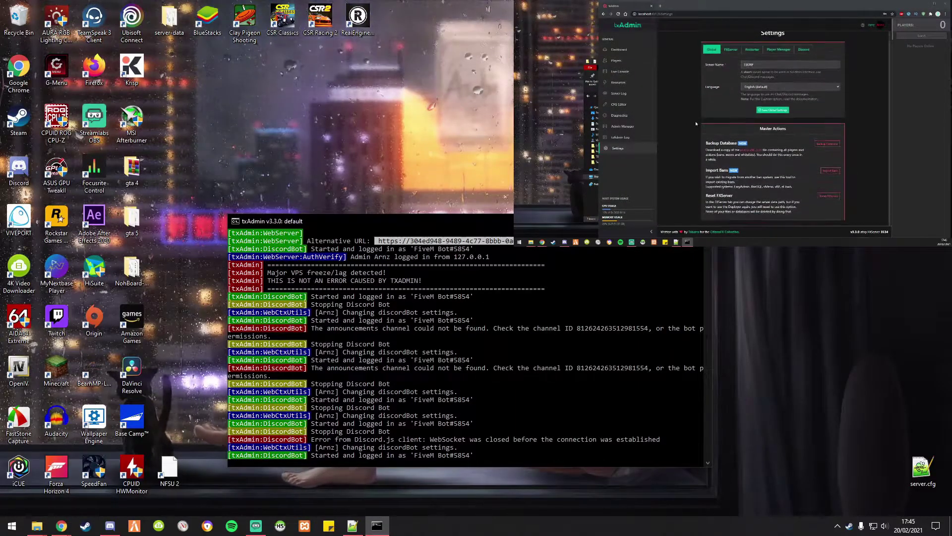
pyautogui.click(618, 370)
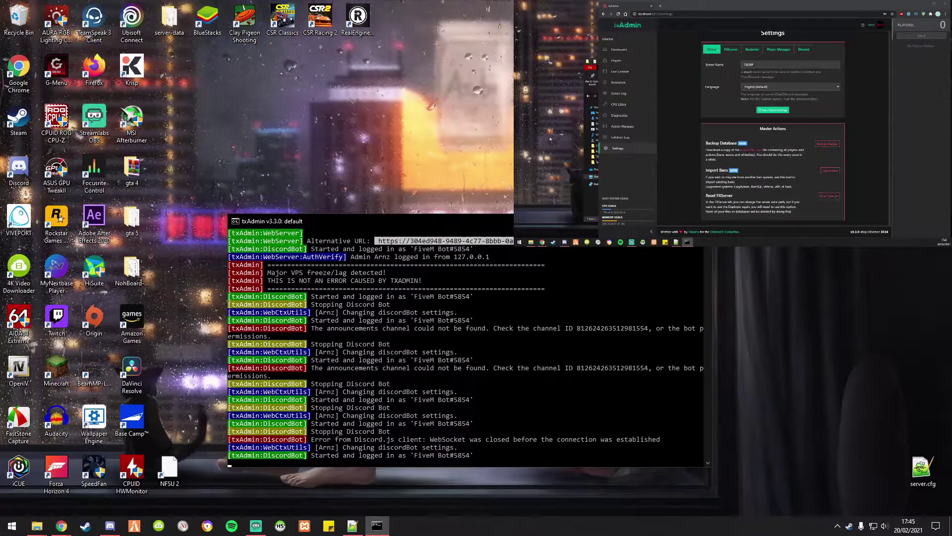
pyautogui.click(621, 49)
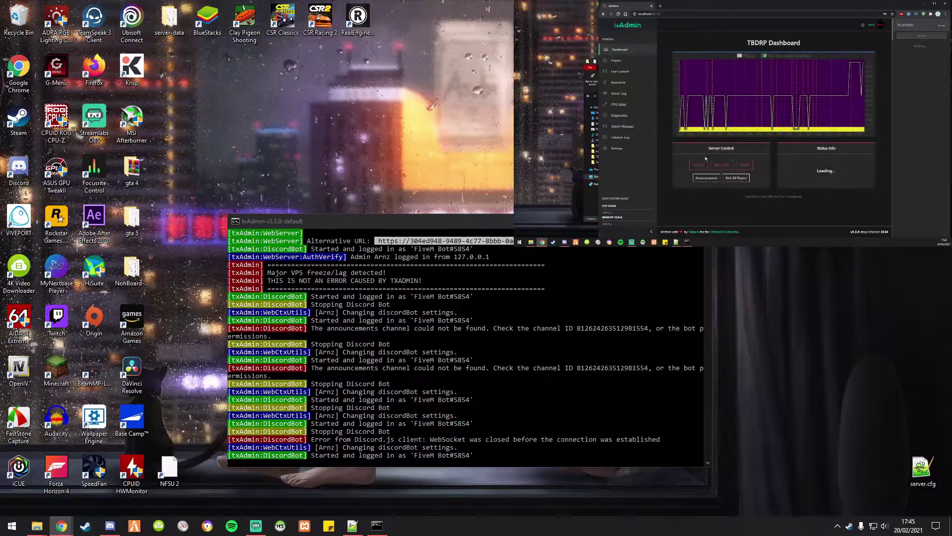
pyautogui.click(698, 165)
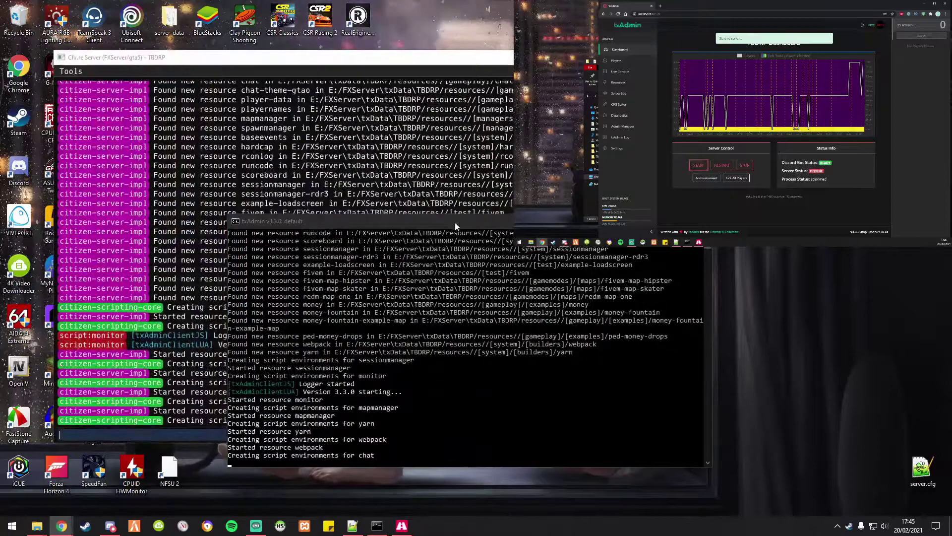
# Step: Move the txAdmin and server console windows over the browser area
pyautogui.moveTo(462, 221); pyautogui.dragTo(450, 122)
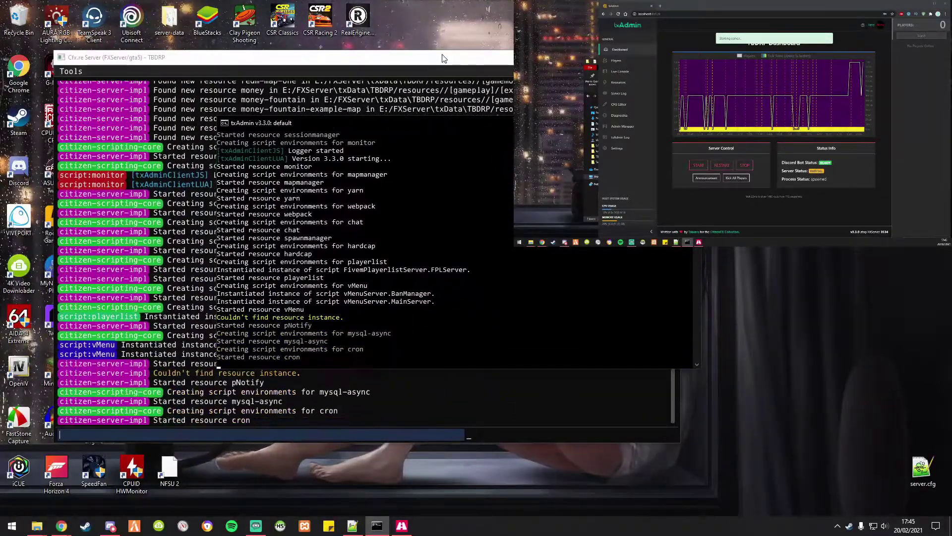
pyautogui.moveTo(298, 57); pyautogui.dragTo(744, 34)
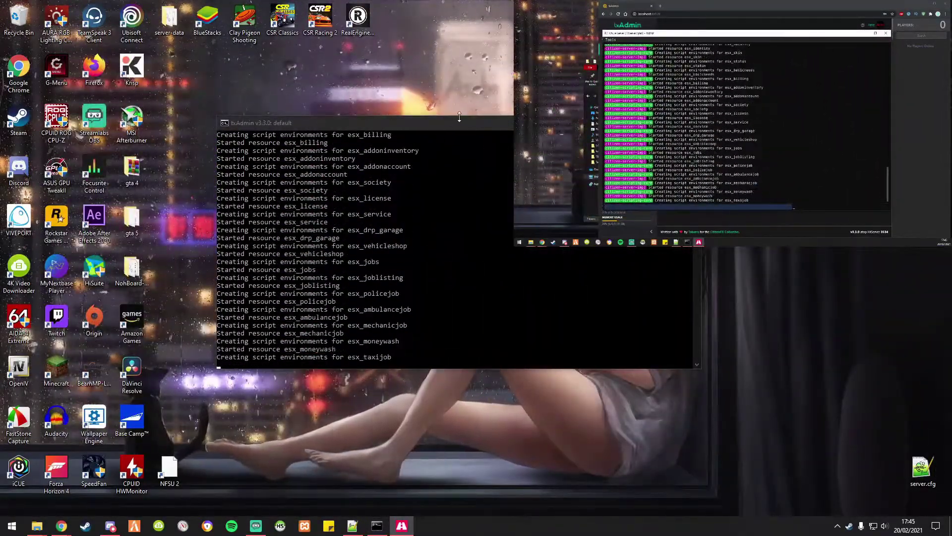
pyautogui.moveTo(335, 122); pyautogui.dragTo(778, 72)
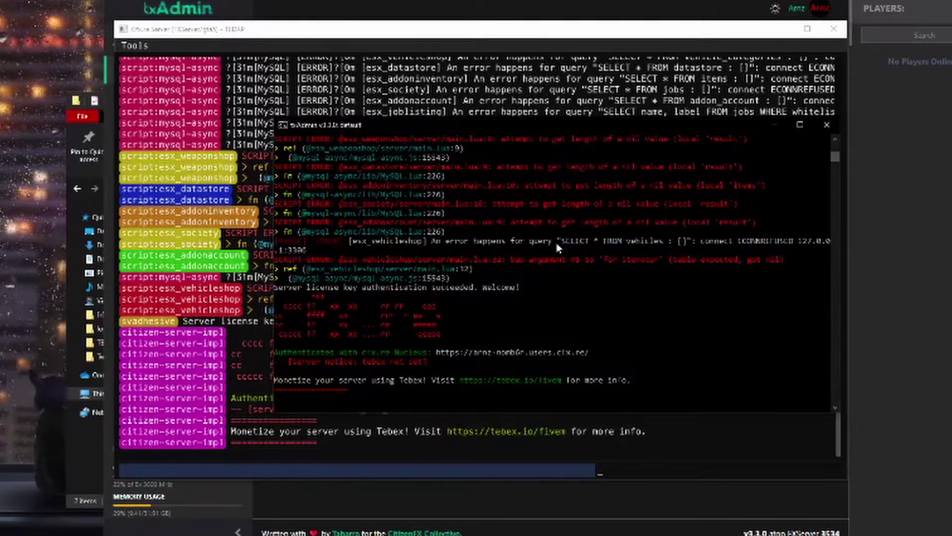
# Step: Stop the server batch job, relaunch FXServer, and start TBDRP again via txAdmin
pyautogui.hotkey('ctrl', 'c')
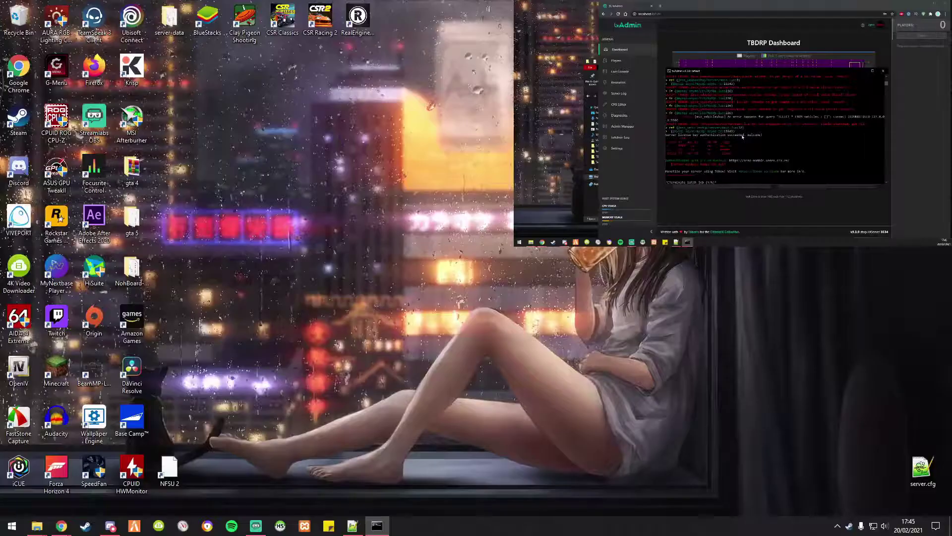
pyautogui.write('y')
pyautogui.press('Return')
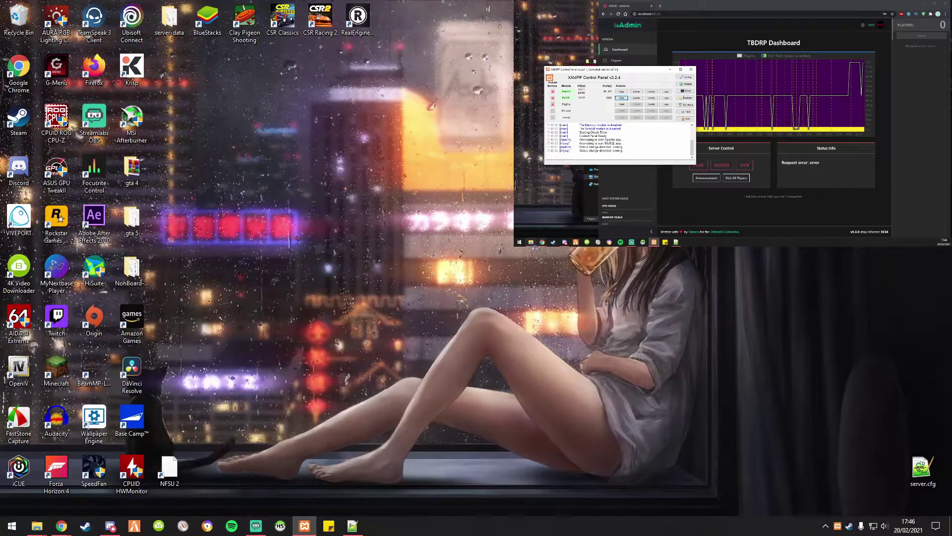
pyautogui.hotkey('alt', 'Tab')
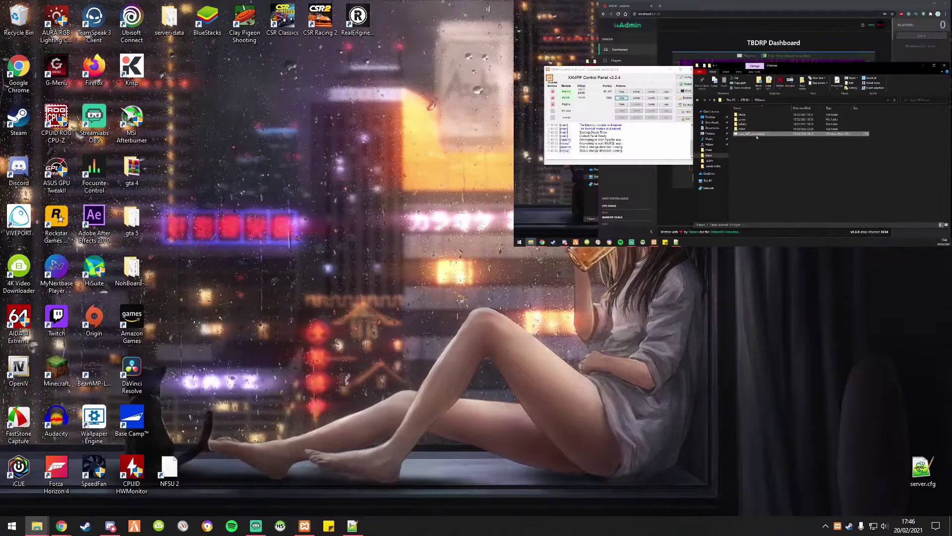
pyautogui.press('Return')
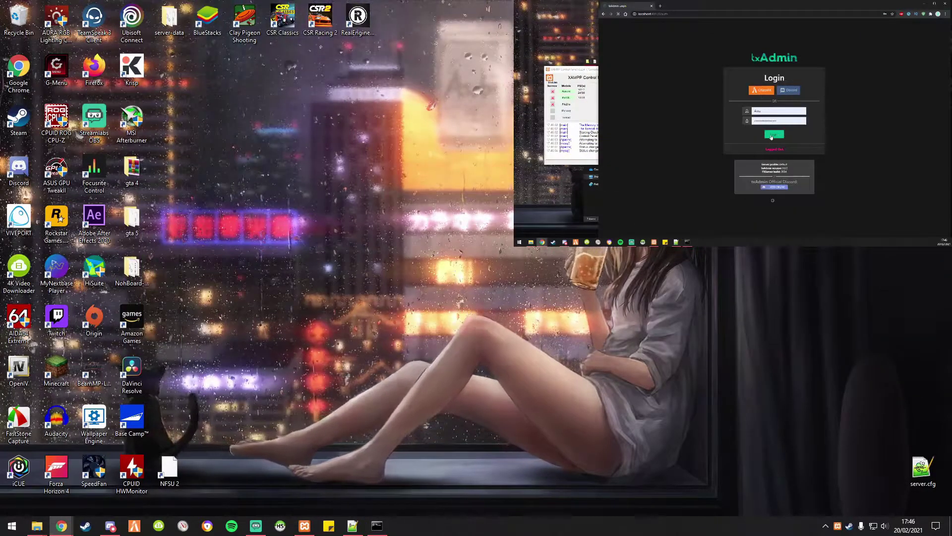
pyautogui.click(774, 135)
pyautogui.click(699, 164)
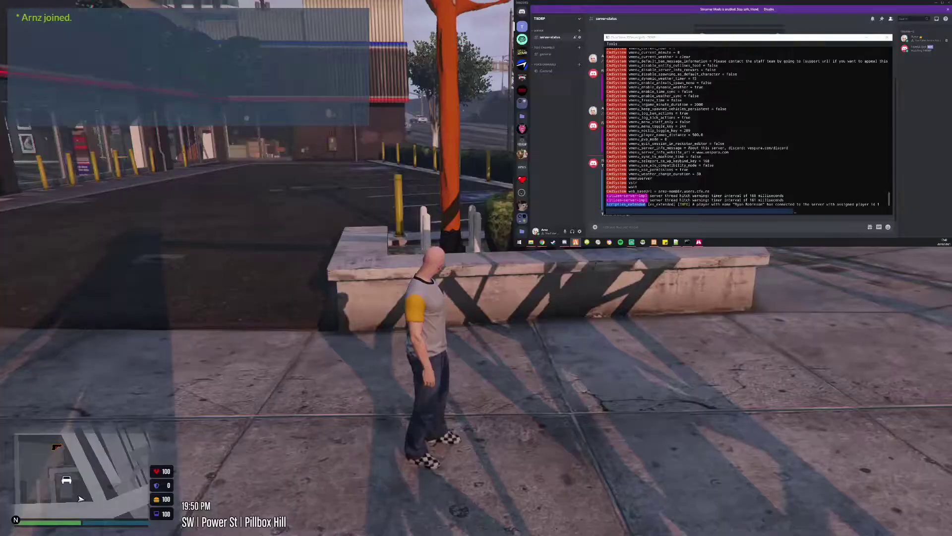
# Step: Run the character into the Premium Deluxe Motorsport showroom
pyautogui.press('w')
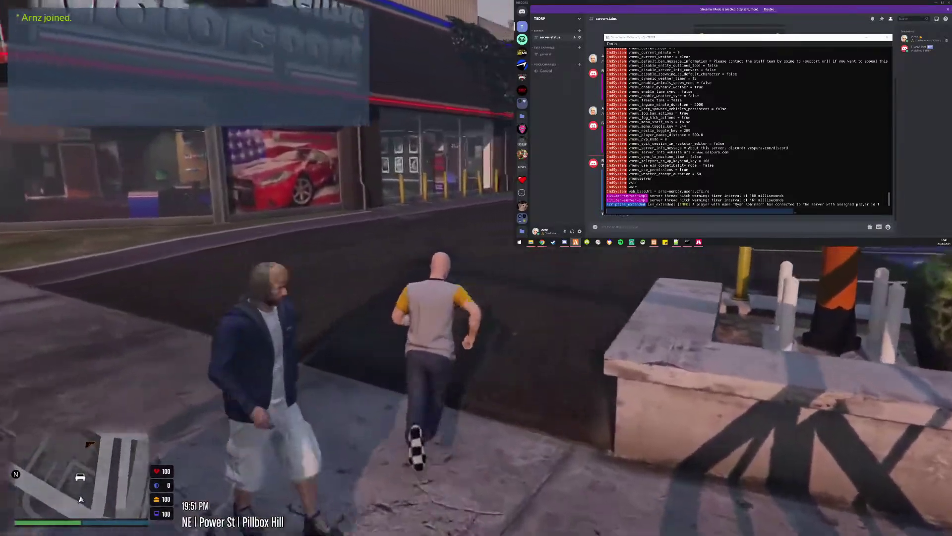
pyautogui.press('w')
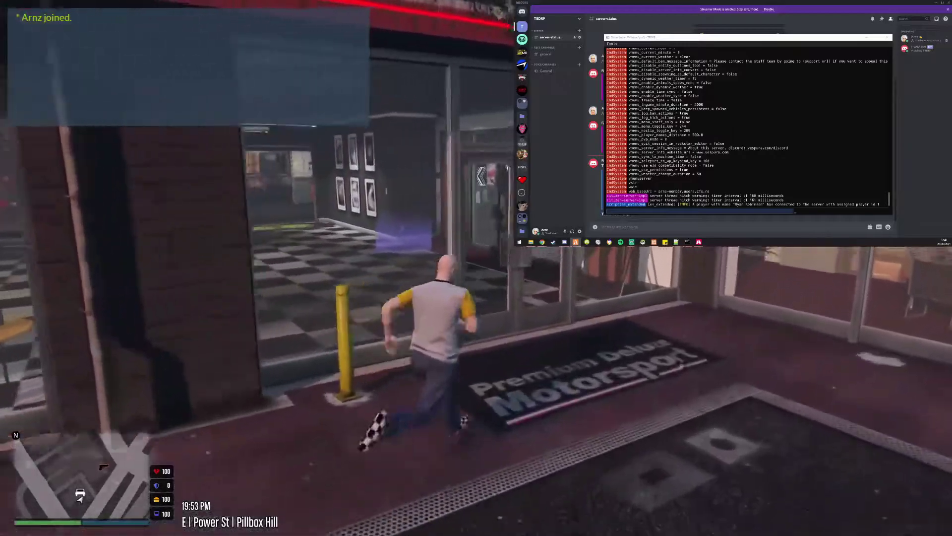
pyautogui.press('w')
pyautogui.press('w')
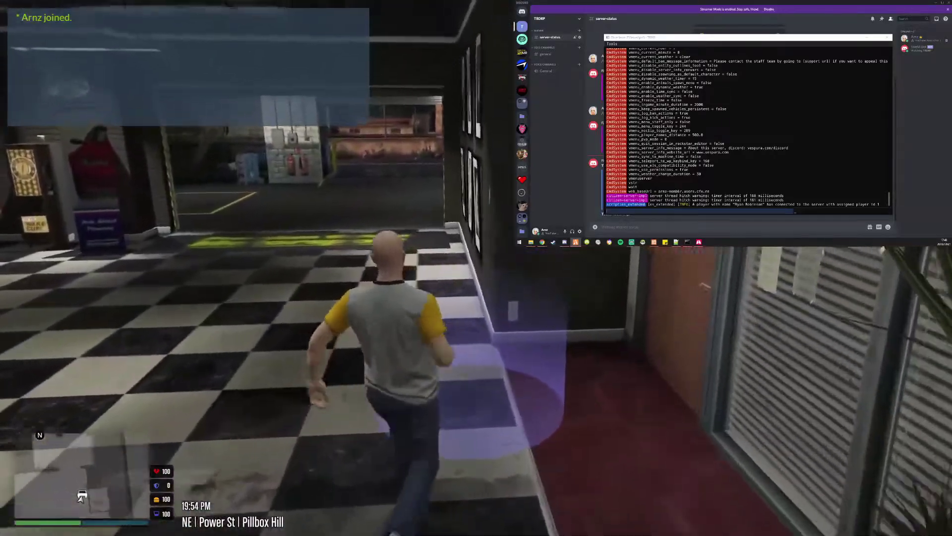
# Step: Open the dealership menu and browse the Sedans, Sports and Super cars
pyautogui.press('e')
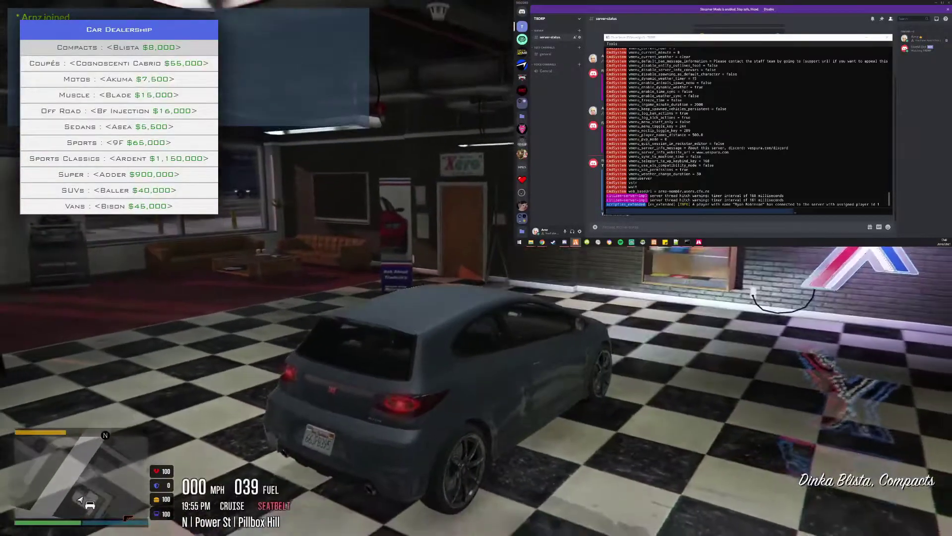
pyautogui.press('Down')
pyautogui.press('Down')
pyautogui.press('Down')
pyautogui.press('Down')
pyautogui.press('Down')
pyautogui.press('Down')
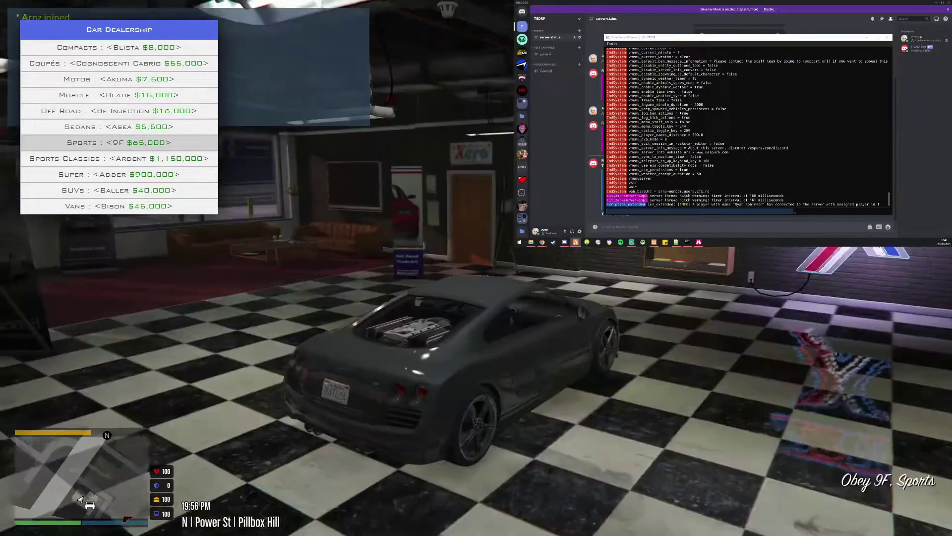
pyautogui.press('Right')
pyautogui.press('Right')
pyautogui.press('Right')
pyautogui.press('Right')
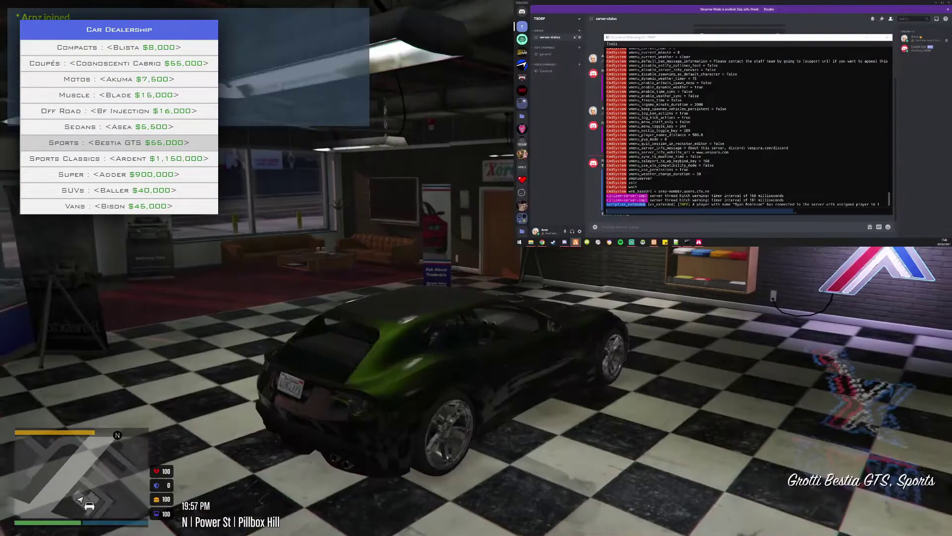
pyautogui.press('Right')
pyautogui.press('Right')
pyautogui.press('Down')
pyautogui.press('Down')
pyautogui.press('Down')
pyautogui.press('Down')
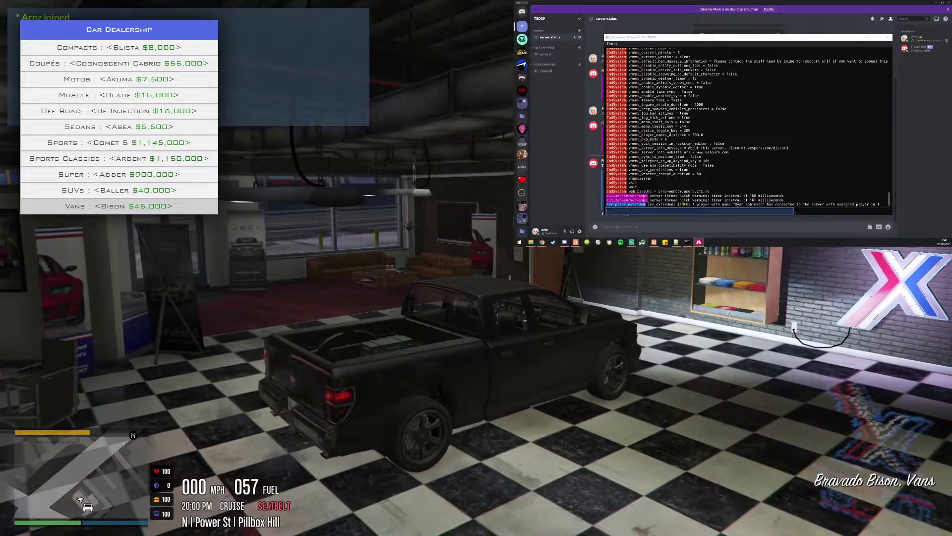
# Step: Show the rows of the vehicle_categories table in HeidiSQL
pyautogui.hotkey('alt', 'Tab')
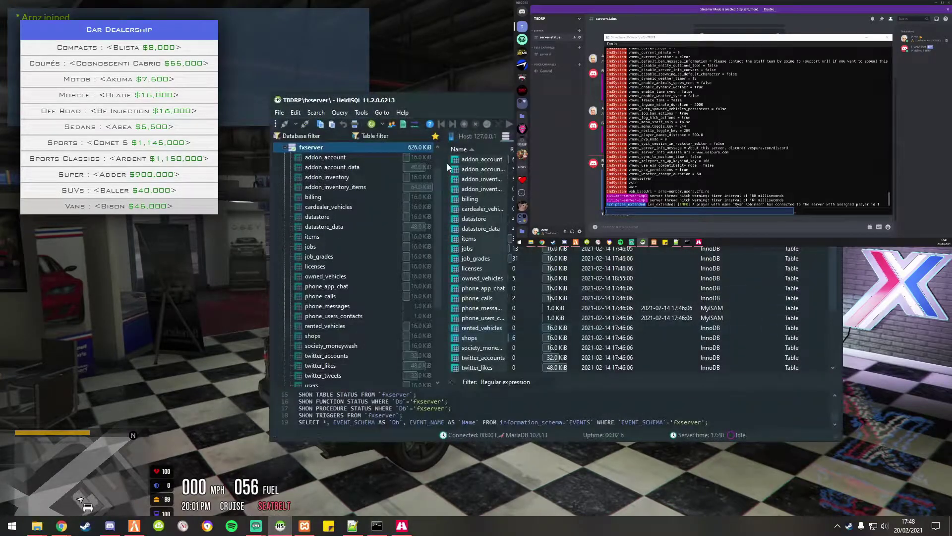
pyautogui.scroll(-1, 353, 302)
pyautogui.scroll(-1, 354, 359)
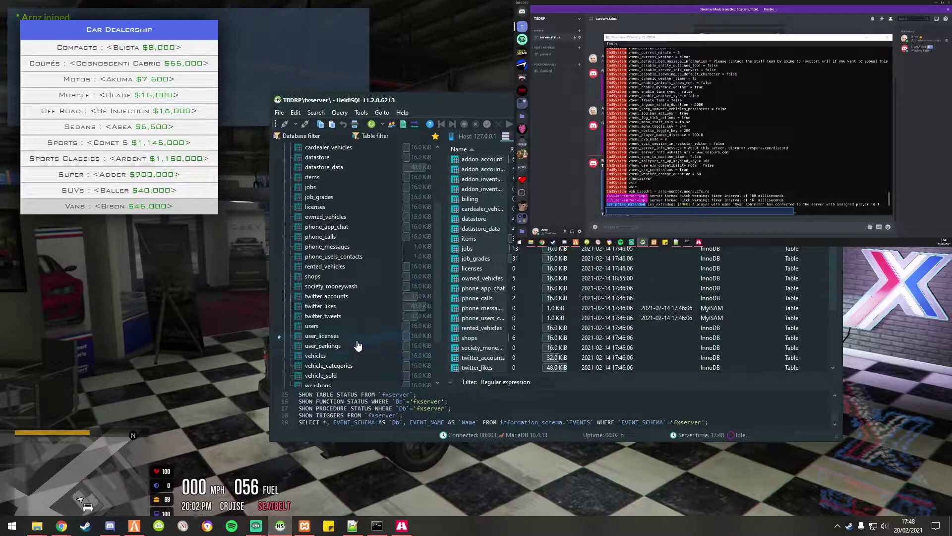
pyautogui.scroll(-1, 357, 346)
pyautogui.click(375, 336)
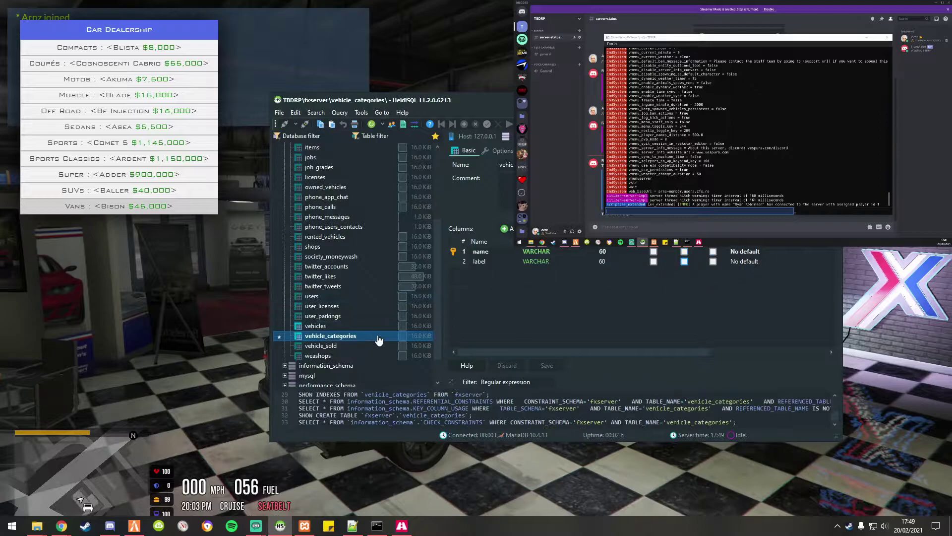
pyautogui.doubleClick(331, 336)
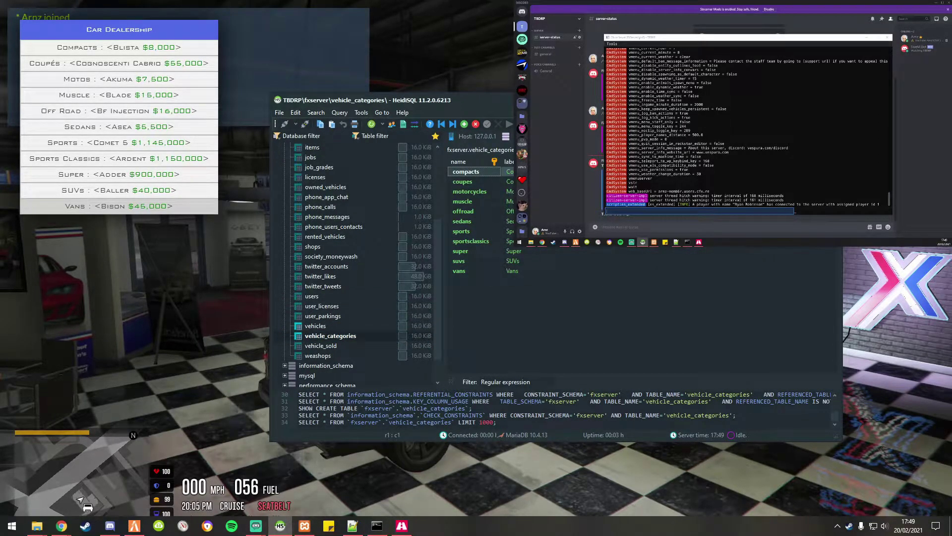
# Step: Add and save a 'whitelisted' category row, then show the vehicles table rows
pyautogui.press('Down')
pyautogui.press('Right')
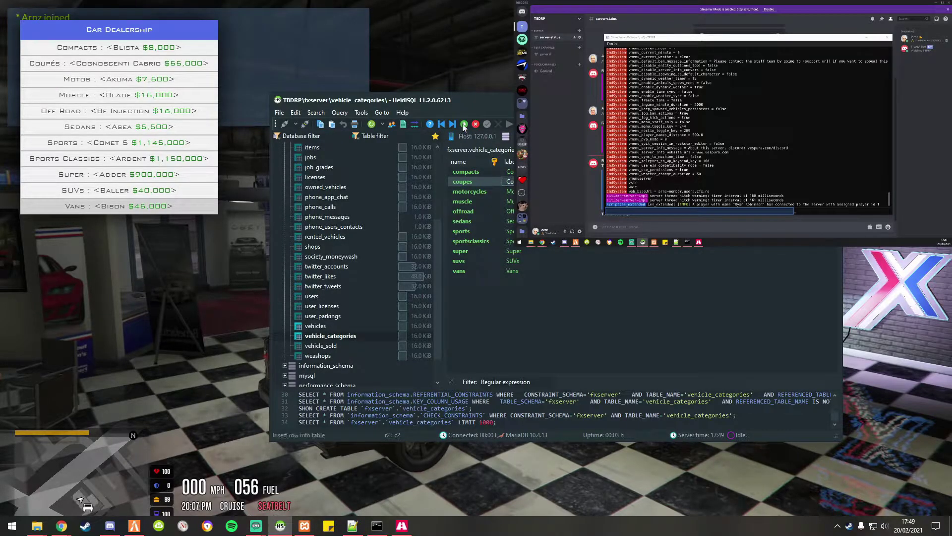
pyautogui.click(463, 124)
pyautogui.write('whitelistte')
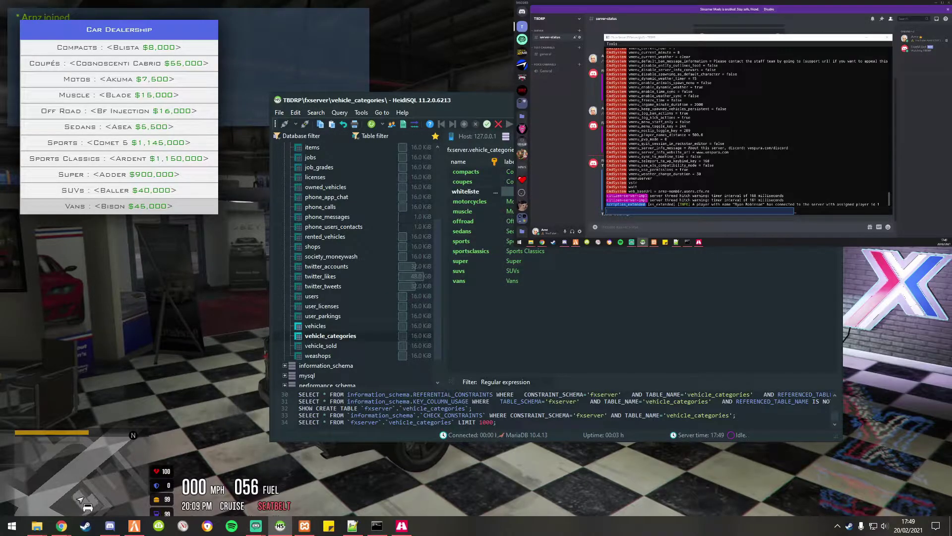
pyautogui.write('d')
pyautogui.press('Tab')
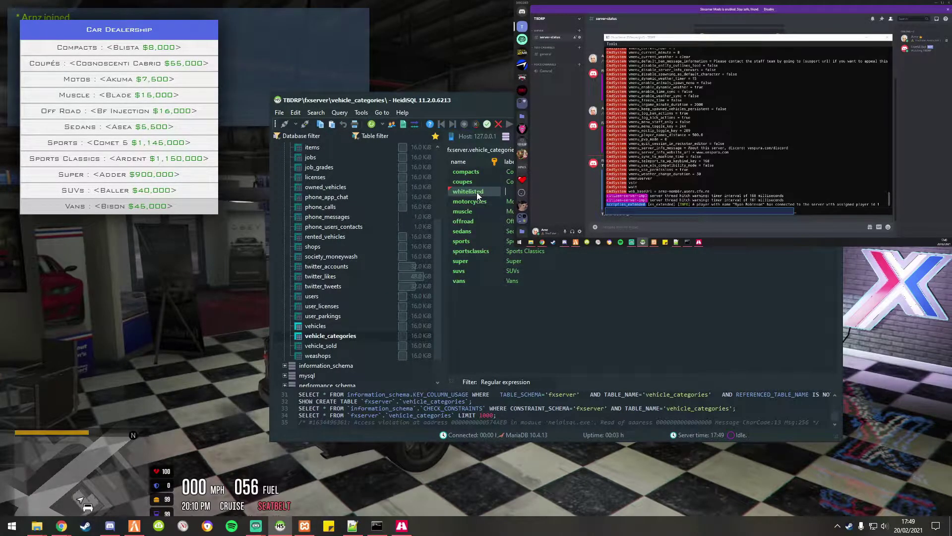
pyautogui.write('Wh')
pyautogui.click(478, 194)
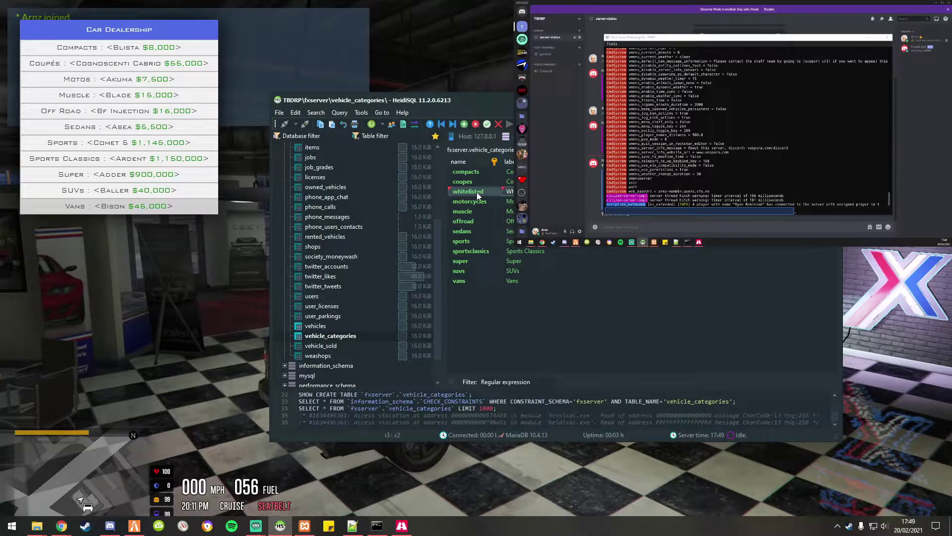
pyautogui.click(537, 282)
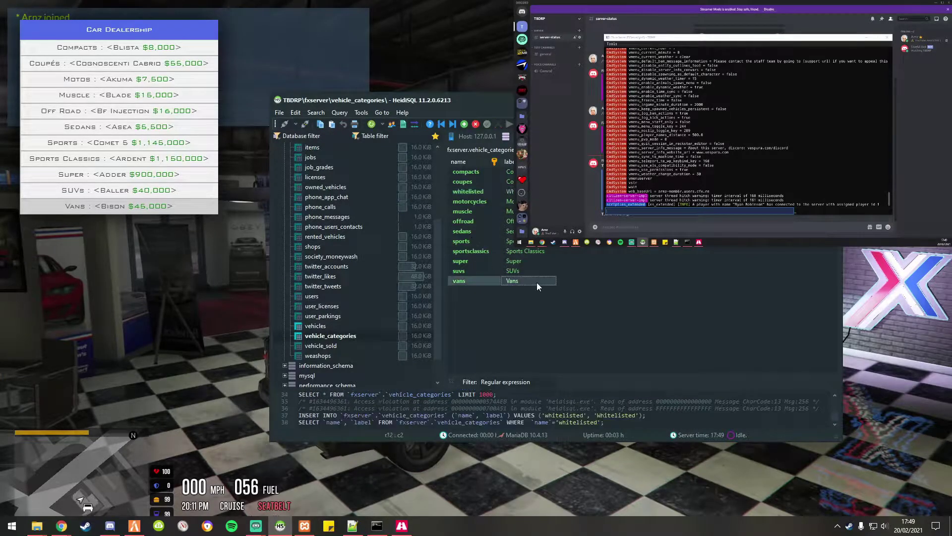
pyautogui.click(363, 326)
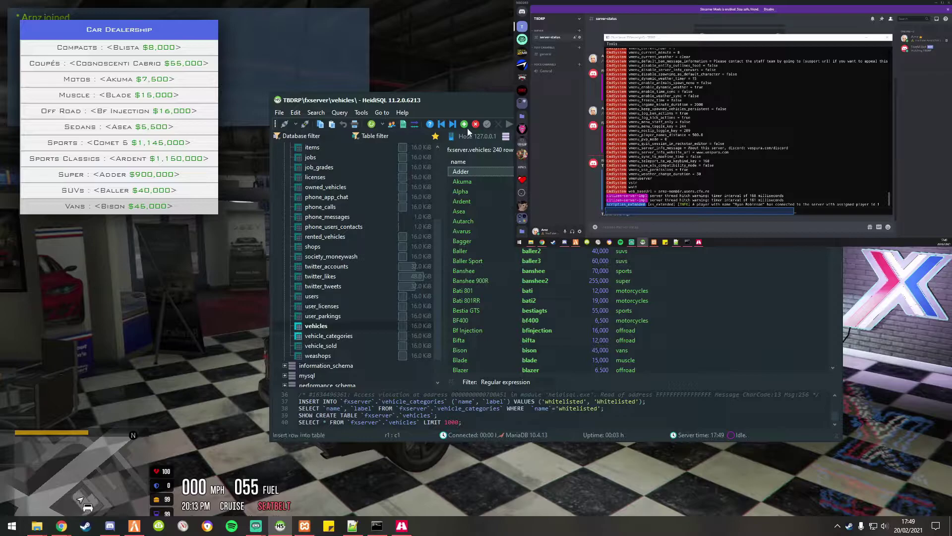
pyautogui.click(124, 275)
# Step: Leave the dealership menu, walk outside and spawn an rs615 car
pyautogui.press('Escape')
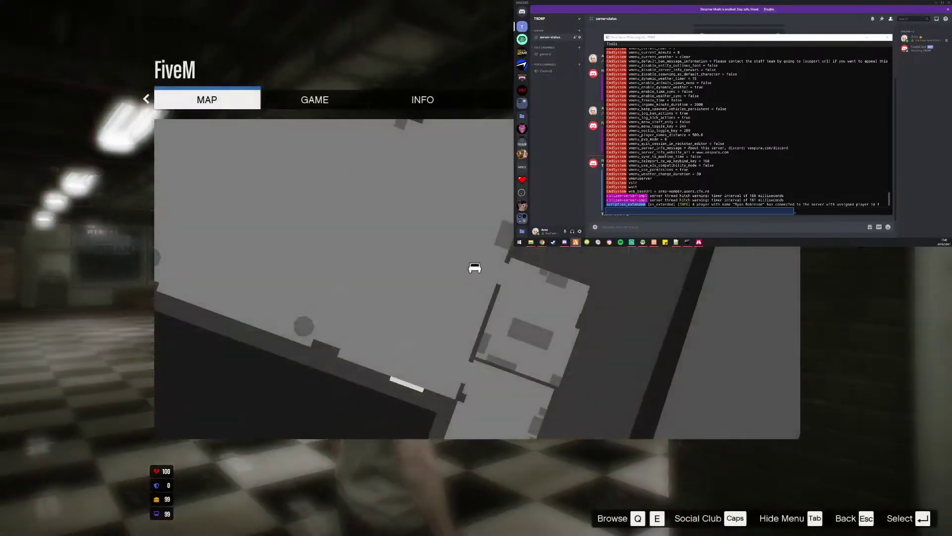
pyautogui.press('Escape')
pyautogui.press('w')
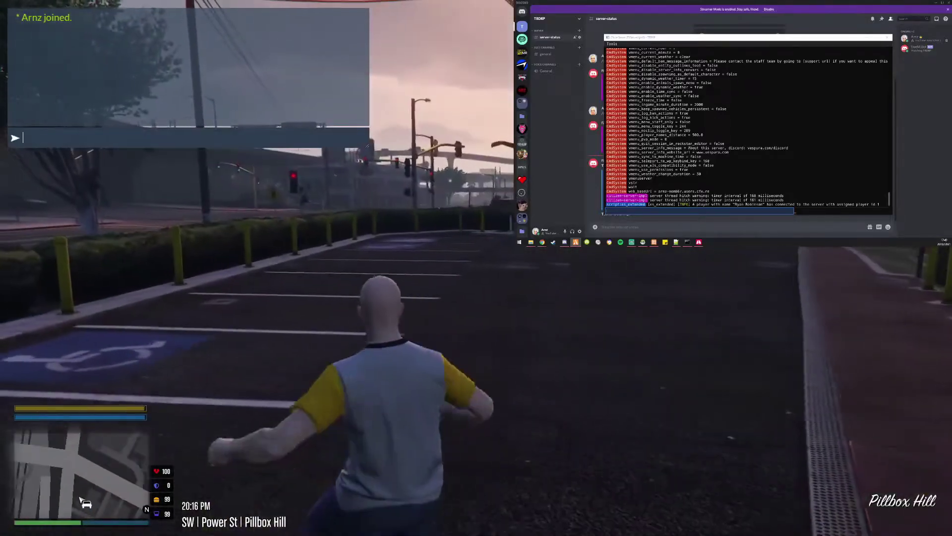
pyautogui.write('t/car')
pyautogui.write(' sentinel')
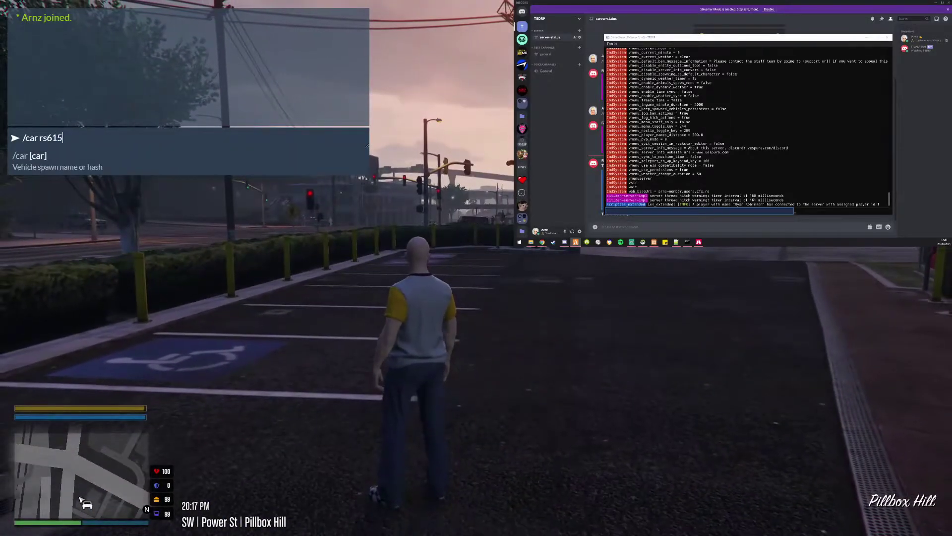
pyautogui.press('Return')
# Step: Test-drive the rs615 around the lot, delete it with /dv, and walk back
pyautogui.press('w')
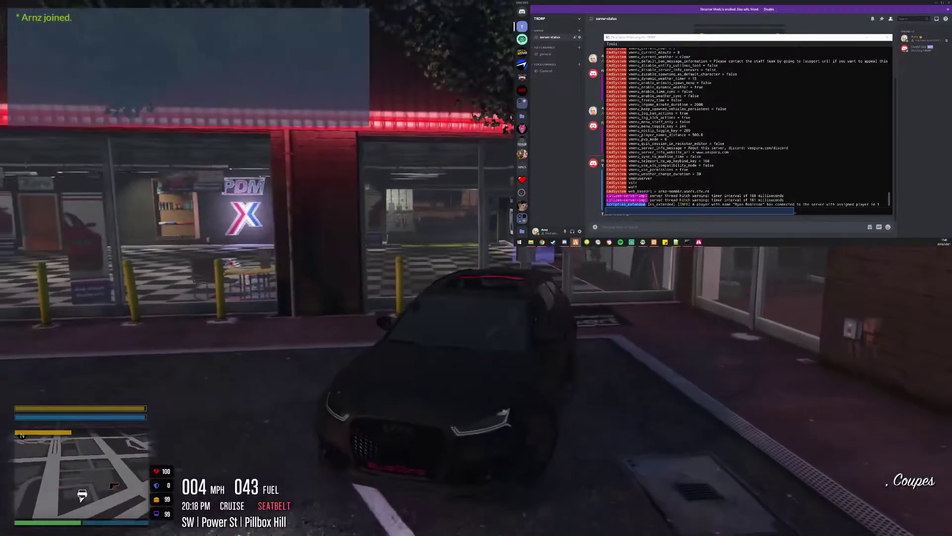
pyautogui.press('s')
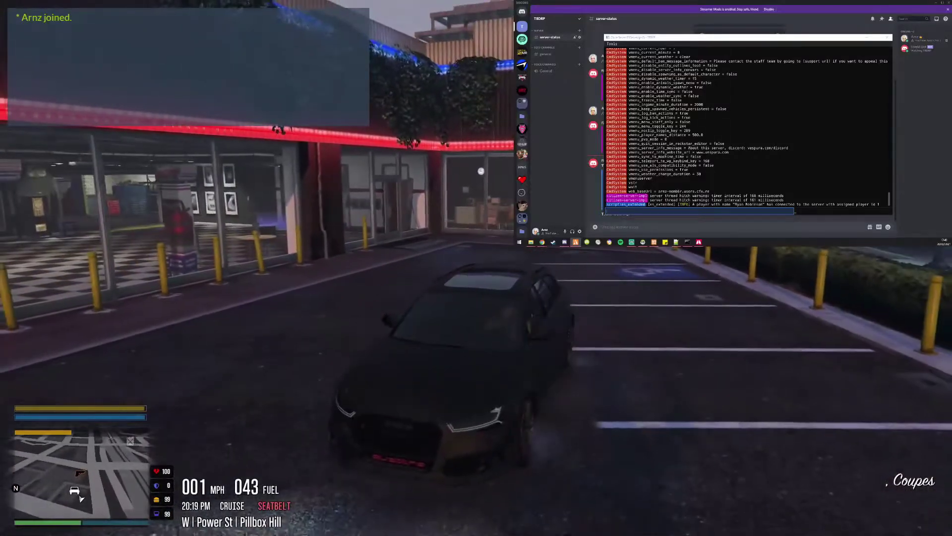
pyautogui.press('w')
pyautogui.press('s')
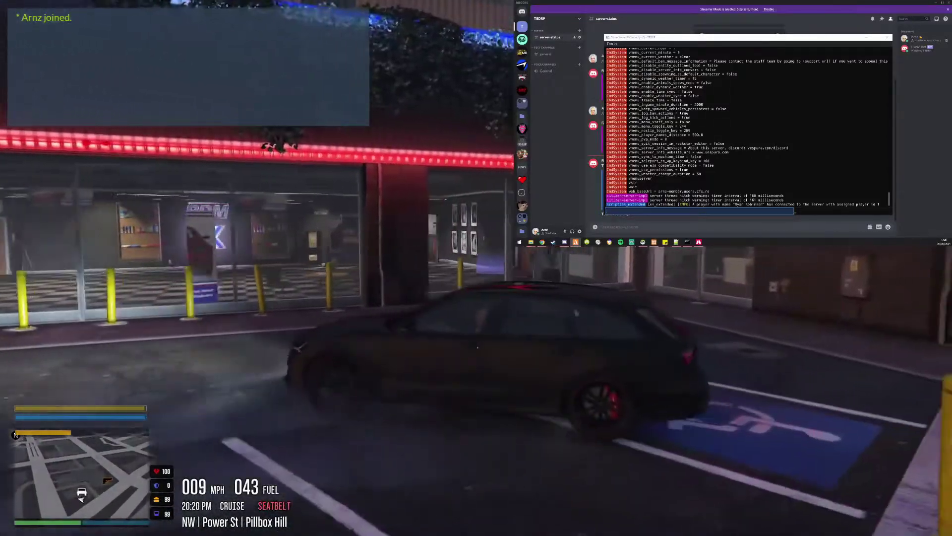
pyautogui.write('t')
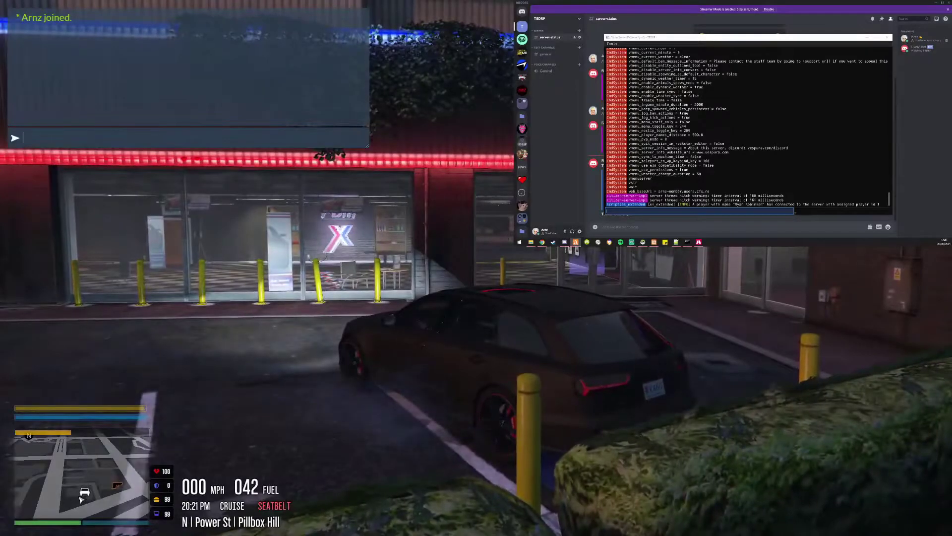
pyautogui.write('/dv')
pyautogui.press('Return')
pyautogui.press('w')
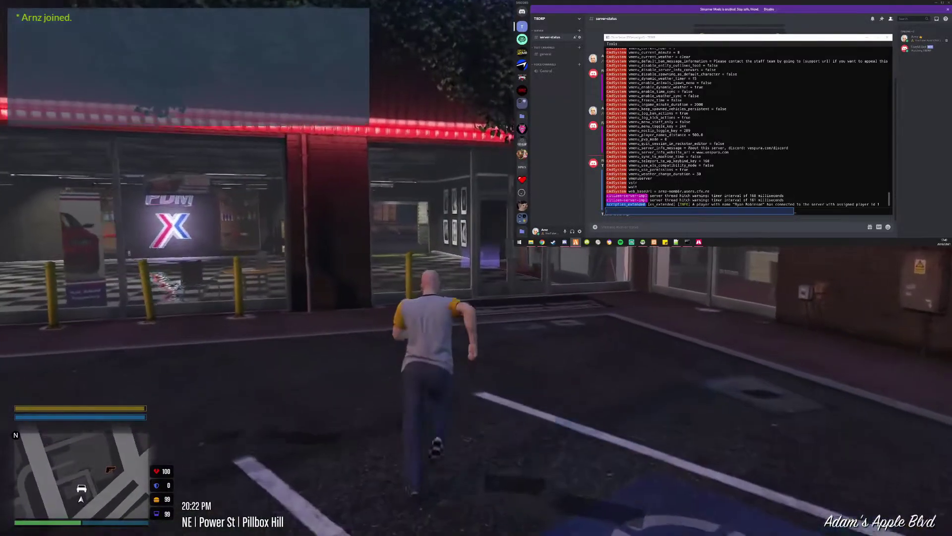
pyautogui.hotkey('alt', 'Tab')
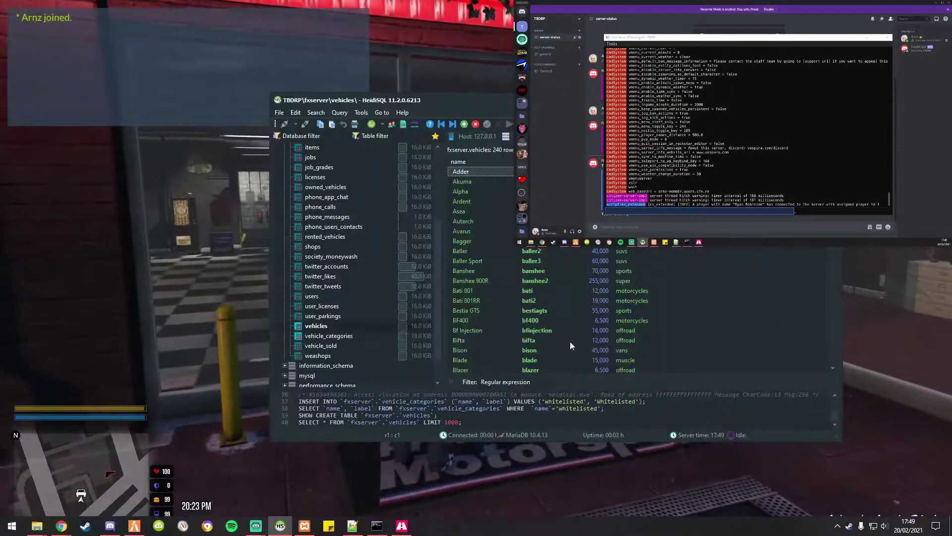
# Step: Insert and post an Audi RS6 row (rs615, 80000, whitelisted), then view vehicle_categories rows
pyautogui.click(465, 124)
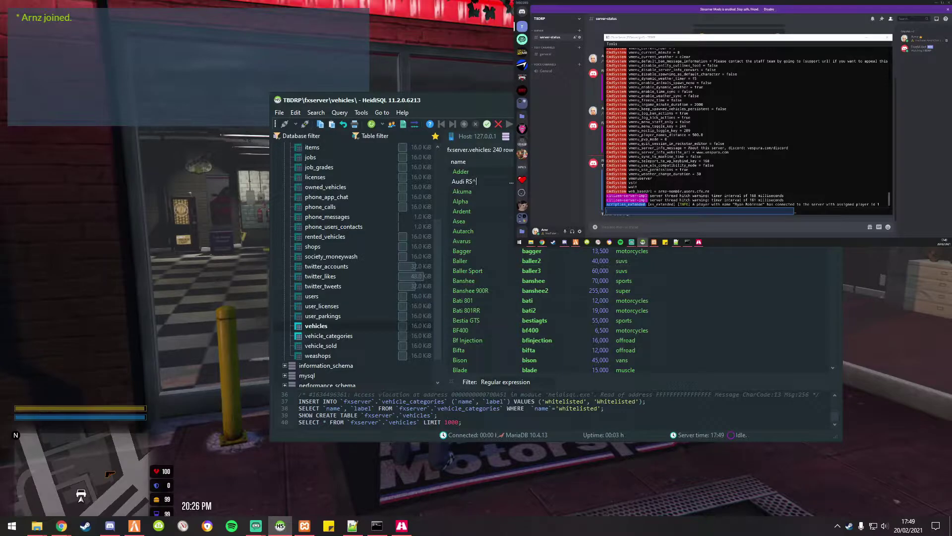
pyautogui.press('Return')
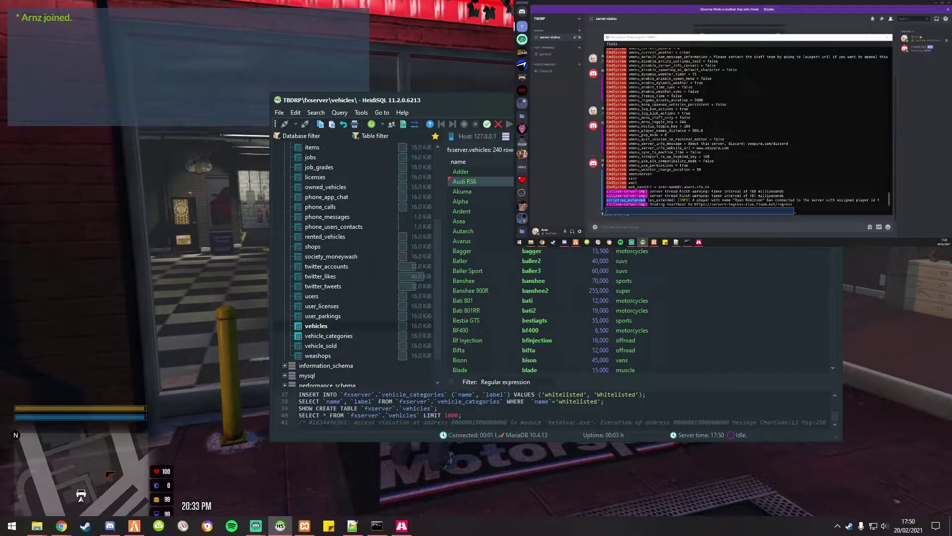
pyautogui.press('Return')
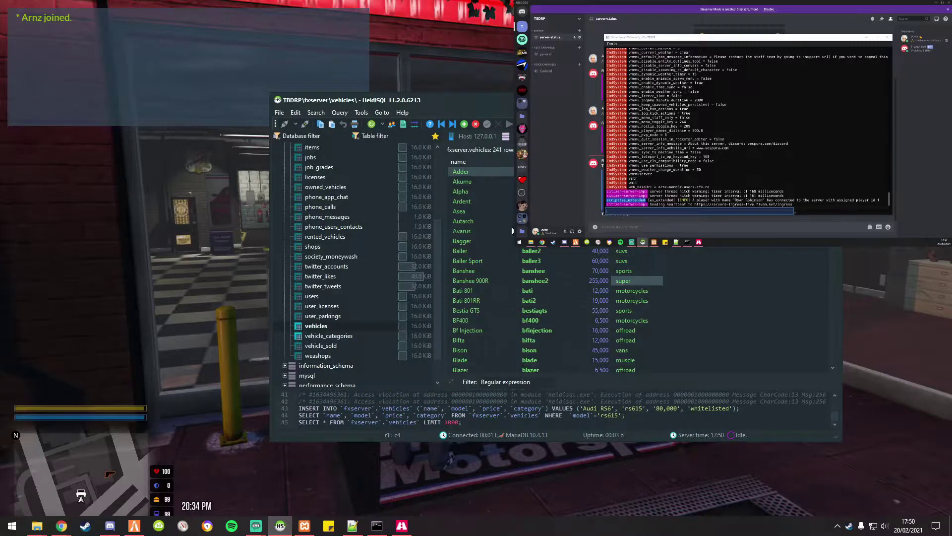
pyautogui.click(349, 337)
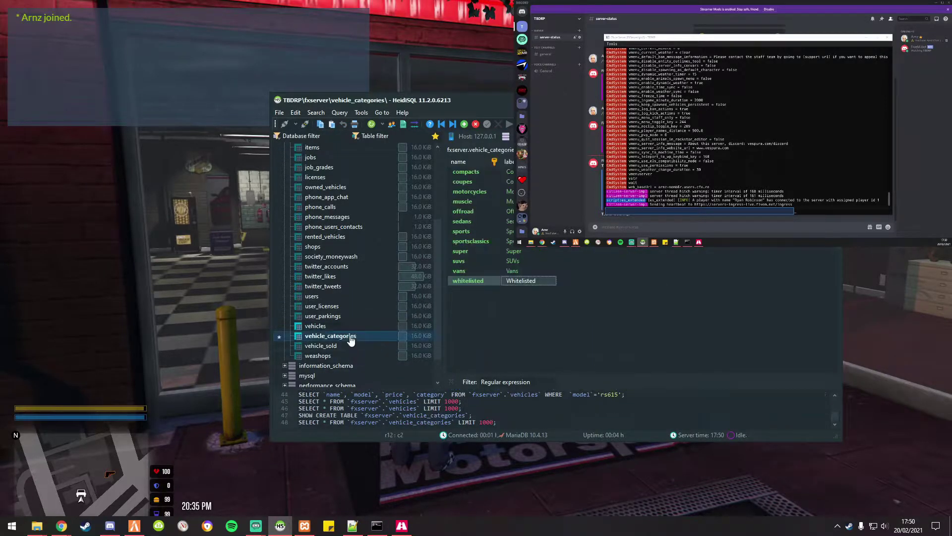
pyautogui.click(517, 271)
# Step: Walk into the showroom and check the Car Dealership menu
pyautogui.hotkey('alt', 'Tab')
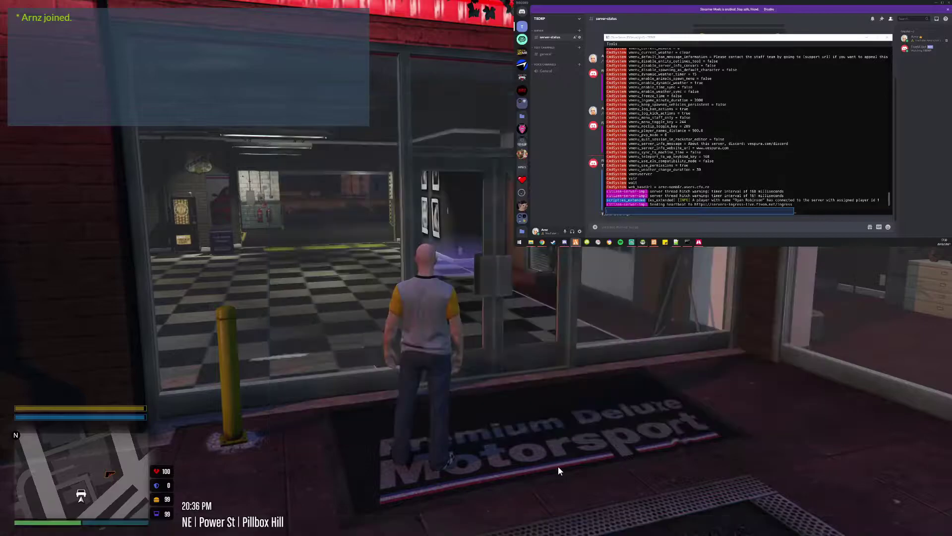
pyautogui.press('w')
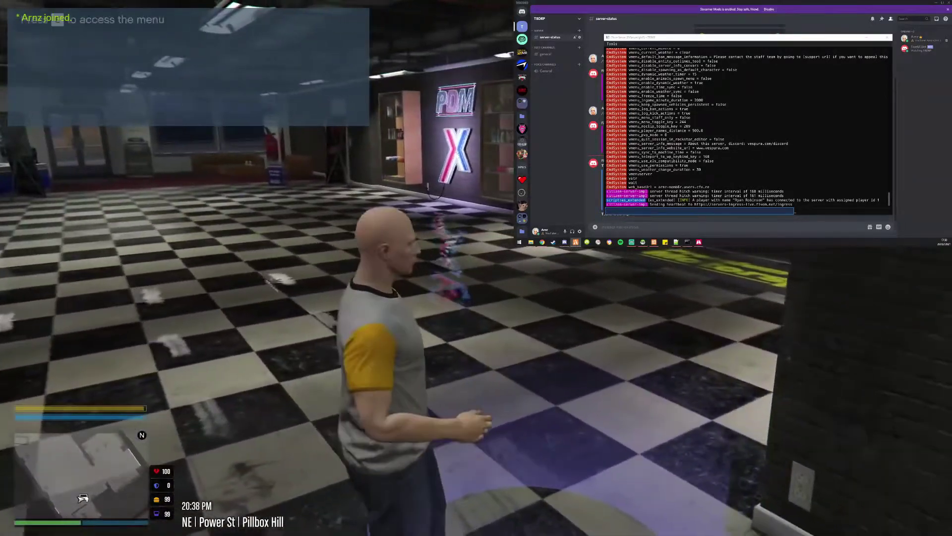
pyautogui.press('e')
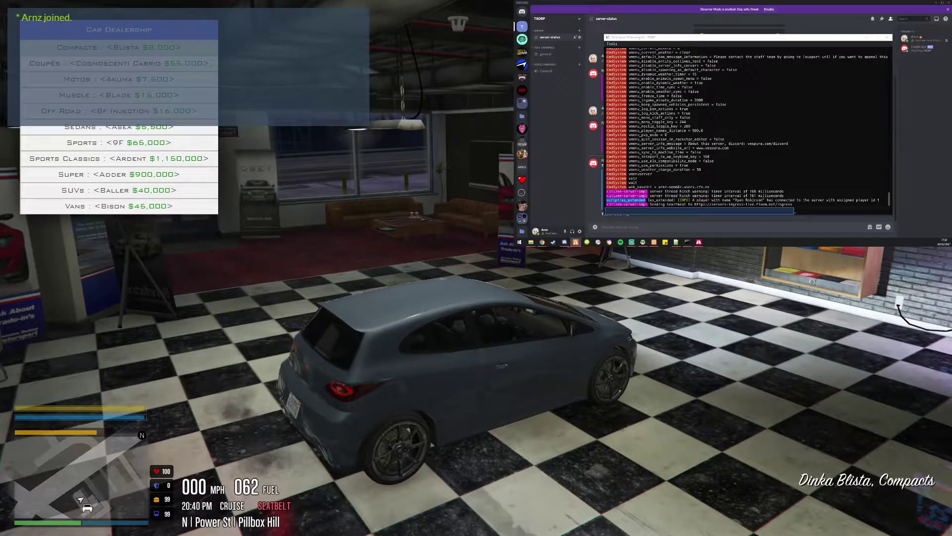
pyautogui.press('BackSpace')
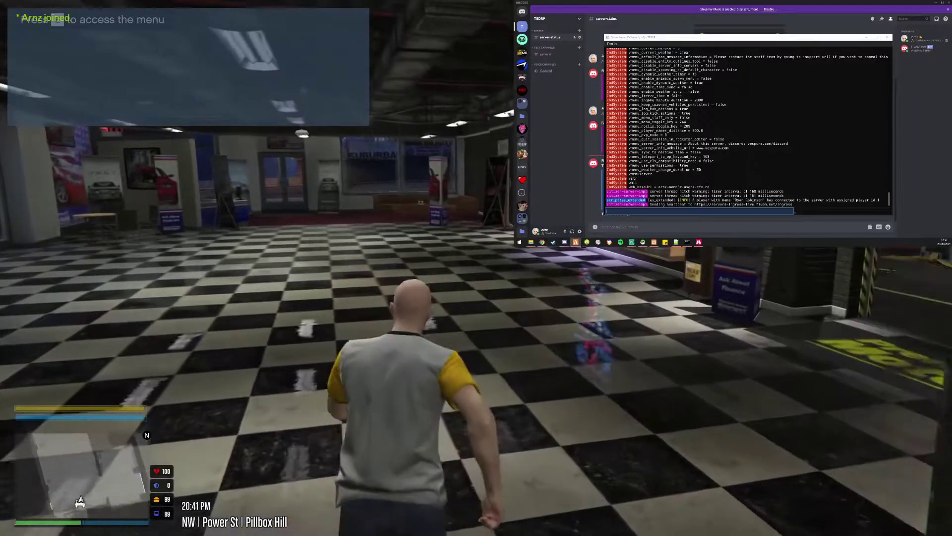
# Step: Restart the esx_vehicleshop resource from the F8 console
pyautogui.press('F8')
pyautogui.write('restart esx_vehiclesho')
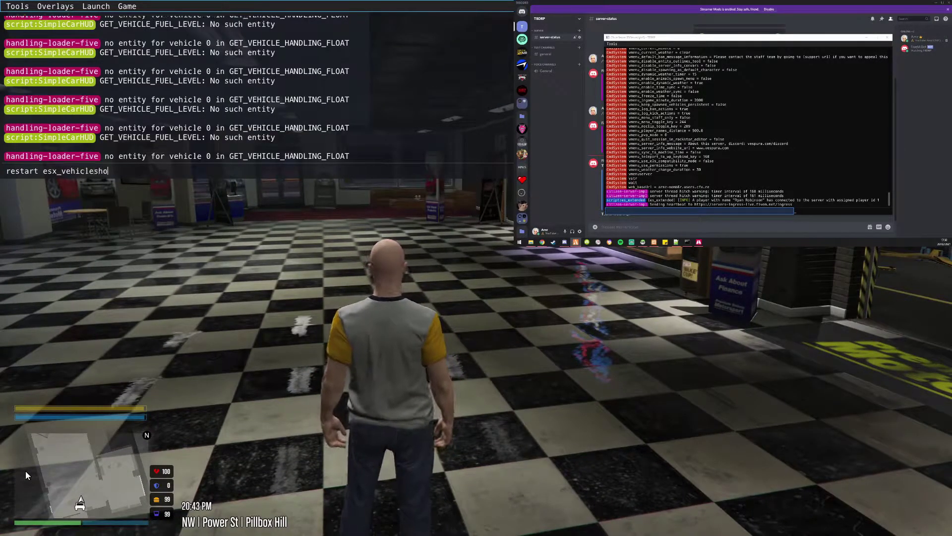
pyautogui.write('p')
pyautogui.press('Return')
pyautogui.press('F8')
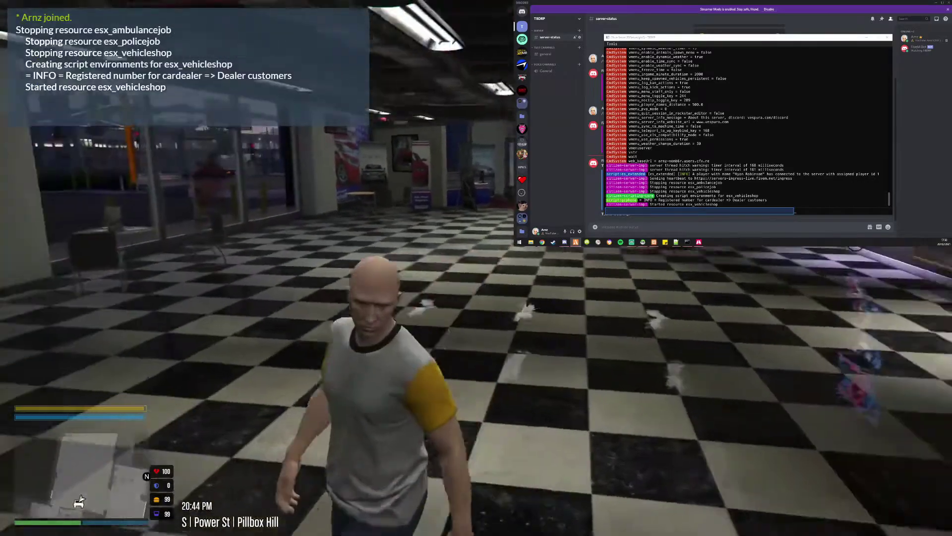
# Step: Reopen the vehicle shop and preview the Audi RS6 and the Bobcat XL
pyautogui.press('e')
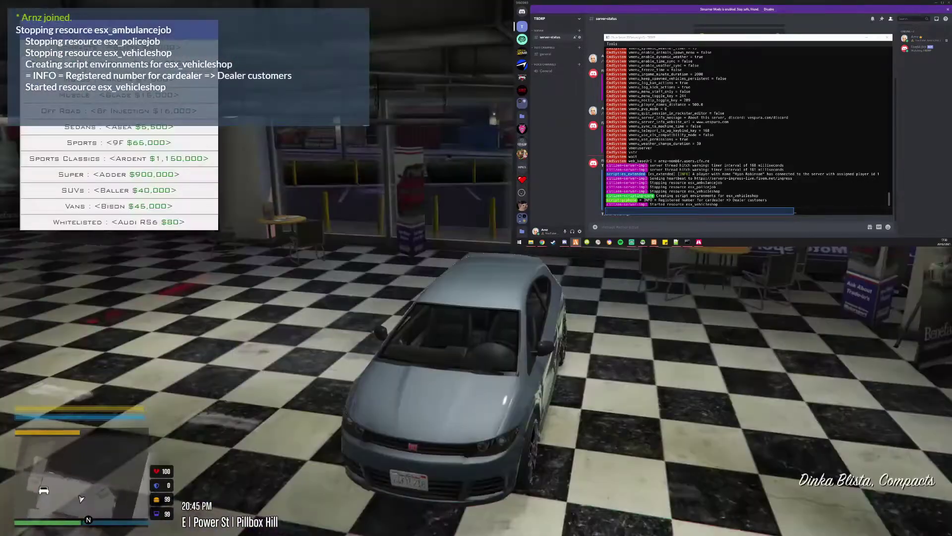
pyautogui.press('Down')
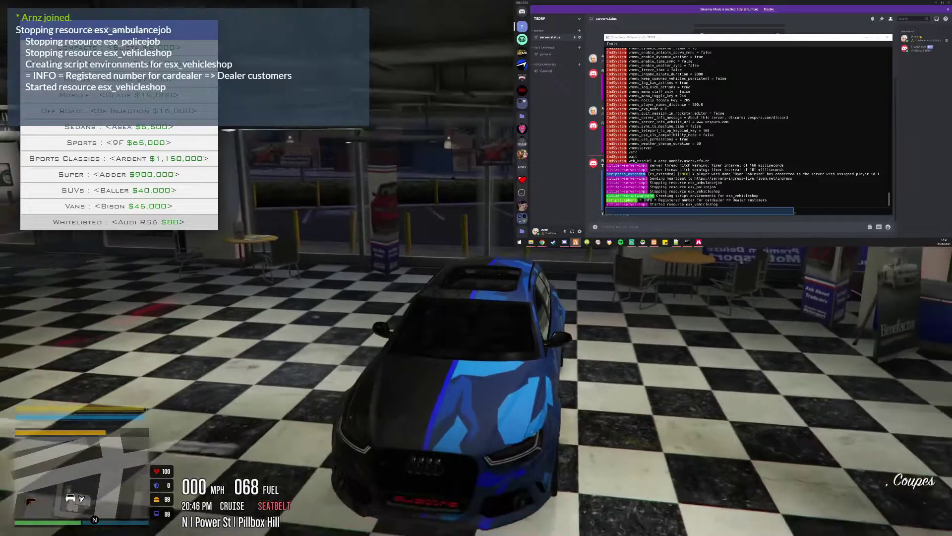
pyautogui.press('Up')
pyautogui.press('Right')
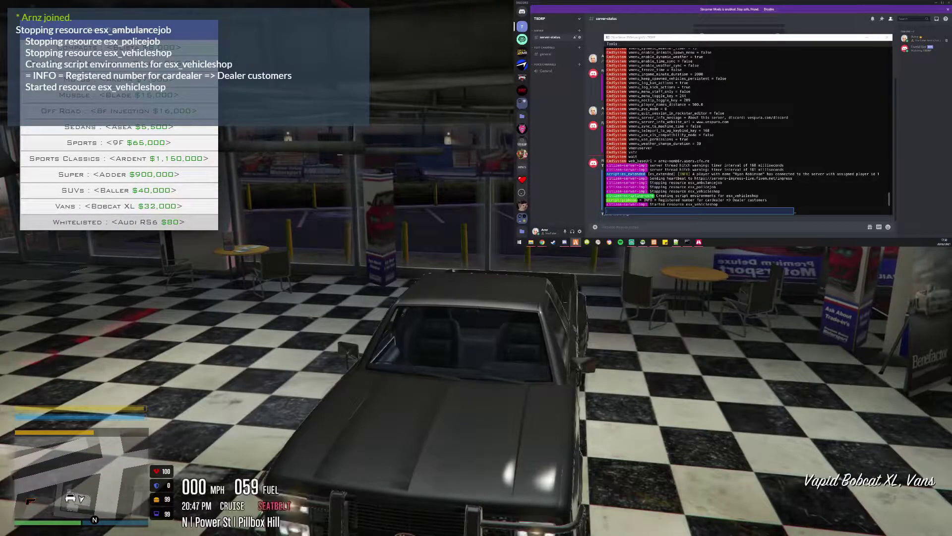
pyautogui.press('Down')
pyautogui.press('Down')
pyautogui.press('Down')
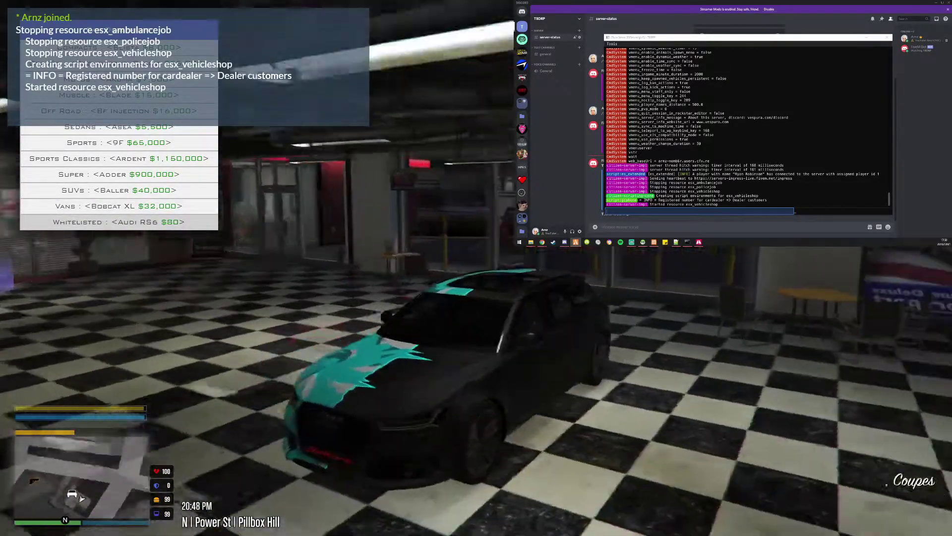
pyautogui.press('BackSpace')
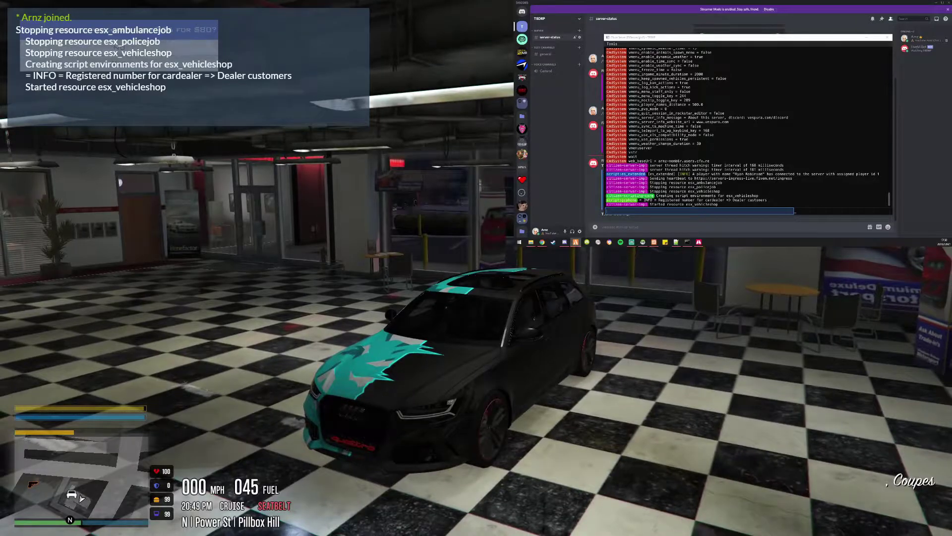
pyautogui.press('e')
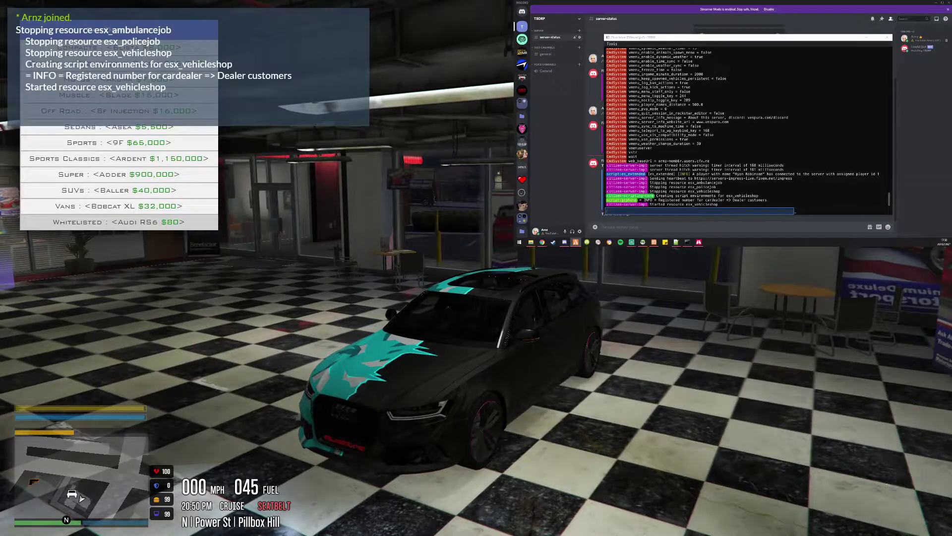
pyautogui.hotkey('alt', 'Tab')
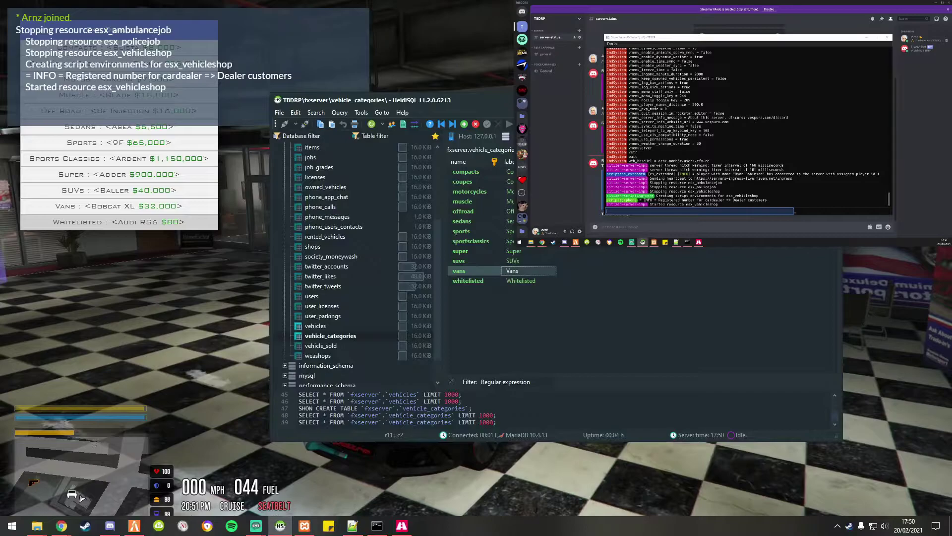
# Step: Change the Audi RS6 price in the vehicles table to 80,000 and save the row
pyautogui.click(339, 327)
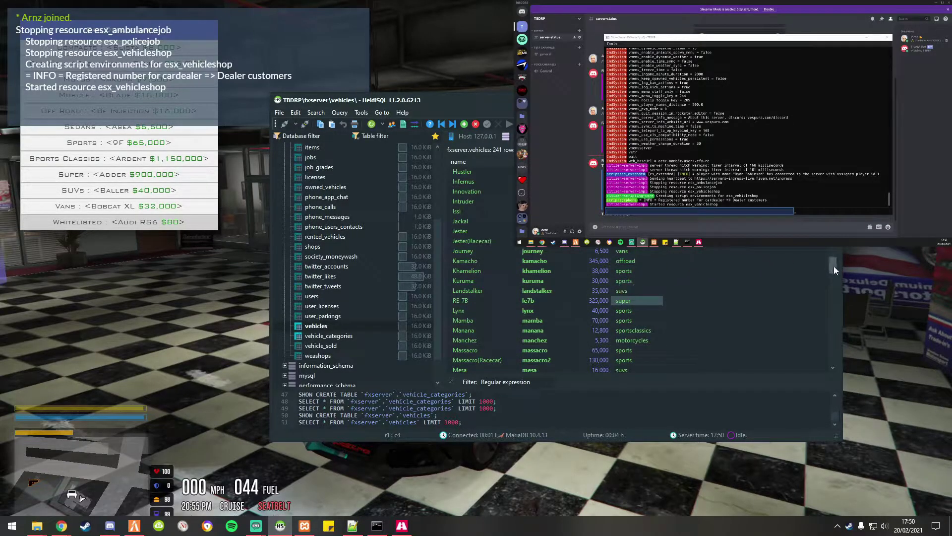
pyautogui.moveTo(834, 266); pyautogui.dragTo(841, 364)
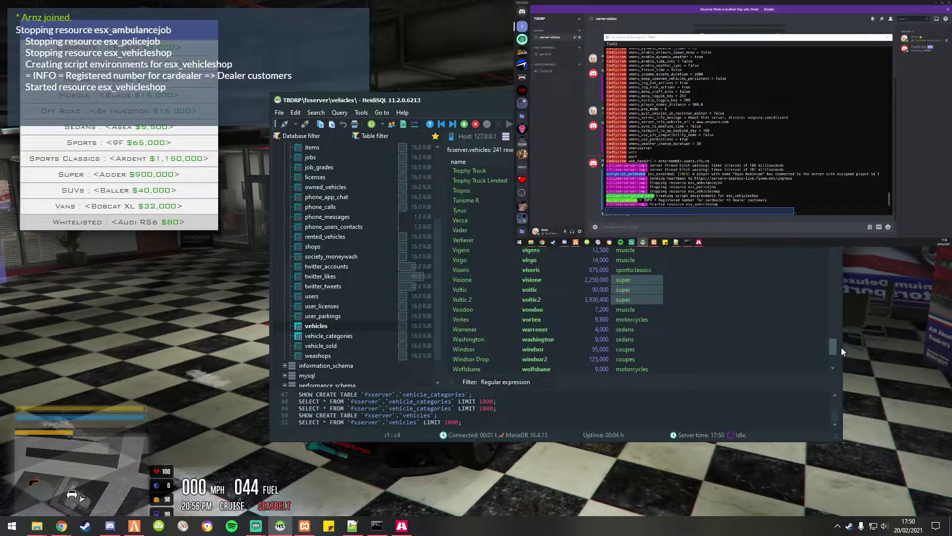
pyautogui.click(633, 162)
pyautogui.write('800')
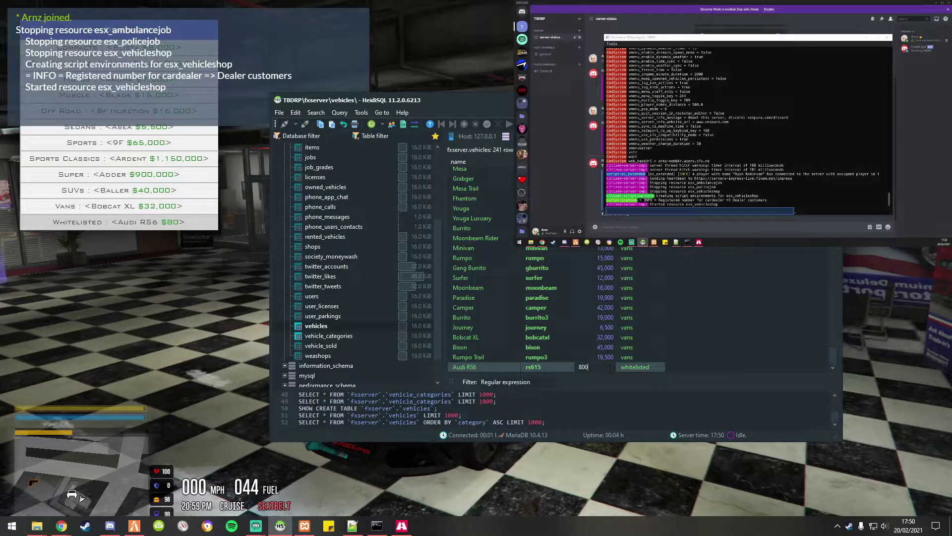
pyautogui.write('0')
pyautogui.press('Return')
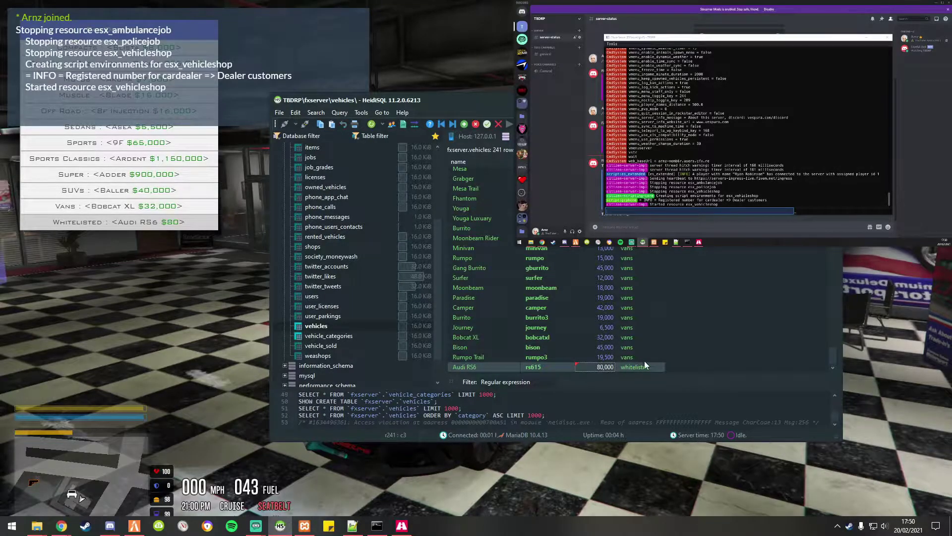
pyautogui.press('Return')
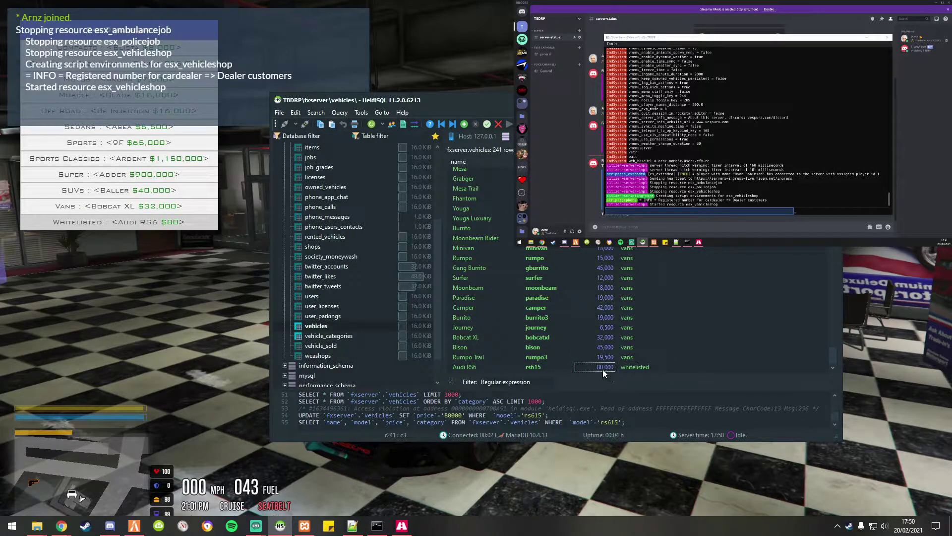
# Step: Close the shop menu and drive the Audi out of the showroom onto the street
pyautogui.click(647, 453)
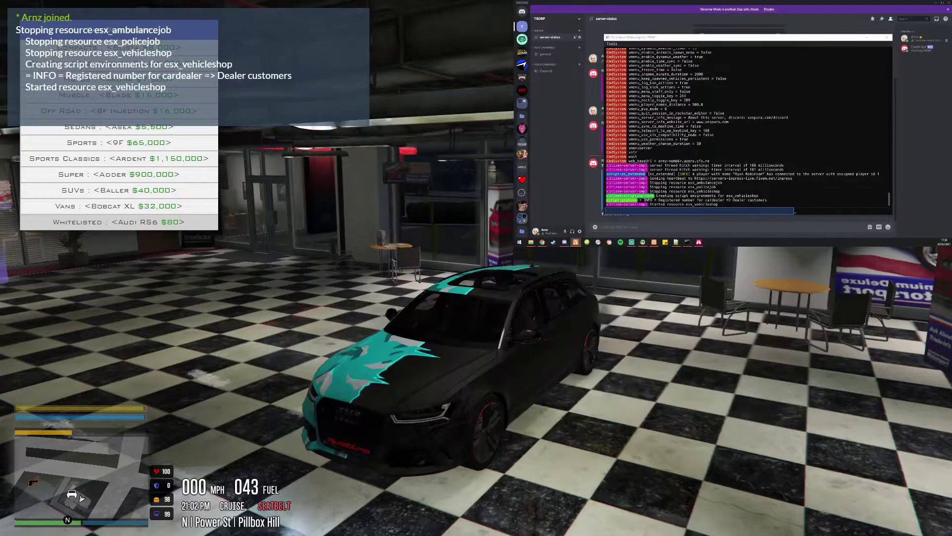
pyautogui.press('BackSpace')
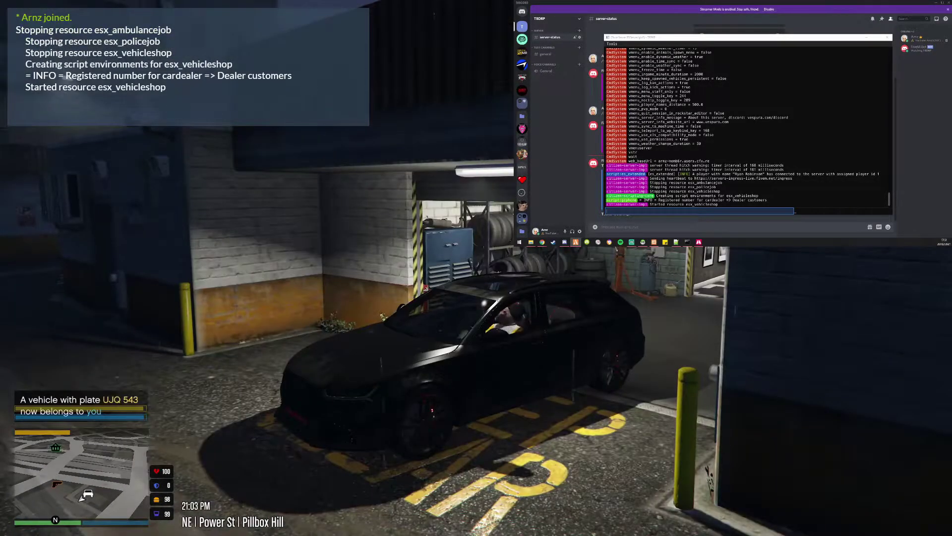
pyautogui.press('w')
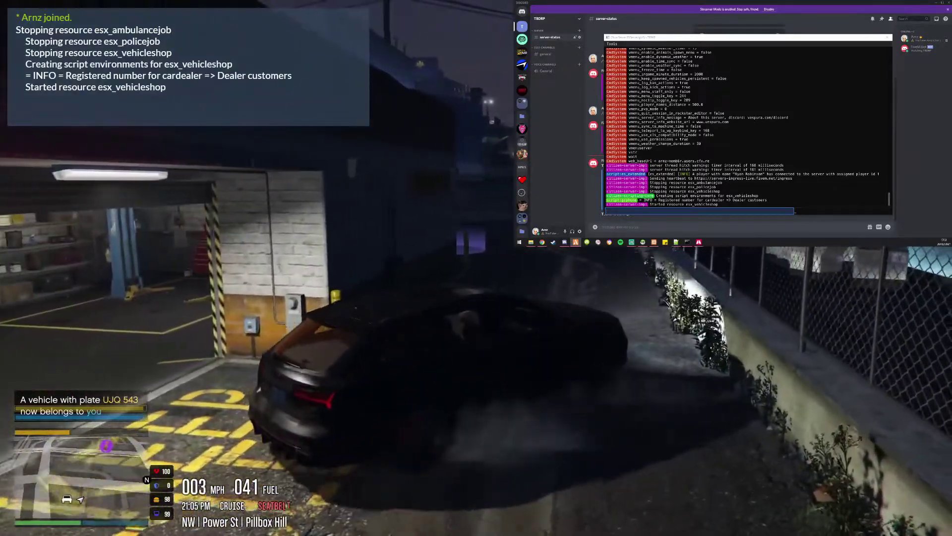
pyautogui.press('w')
pyautogui.press('a')
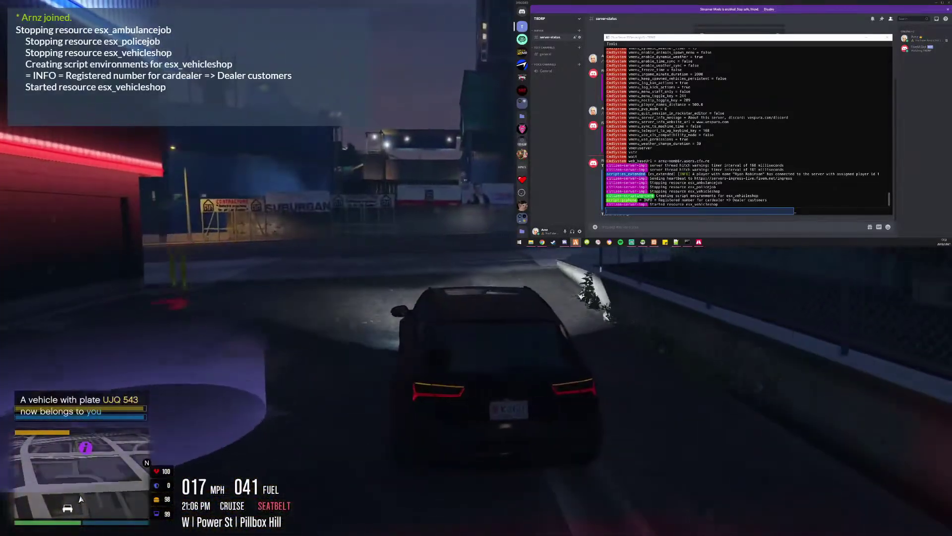
pyautogui.press('w')
pyautogui.press('w')
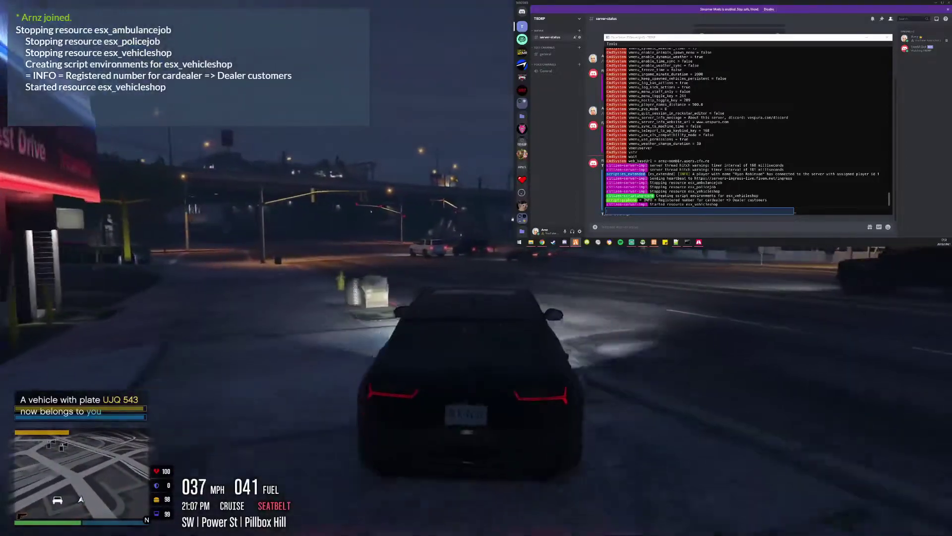
pyautogui.press('a')
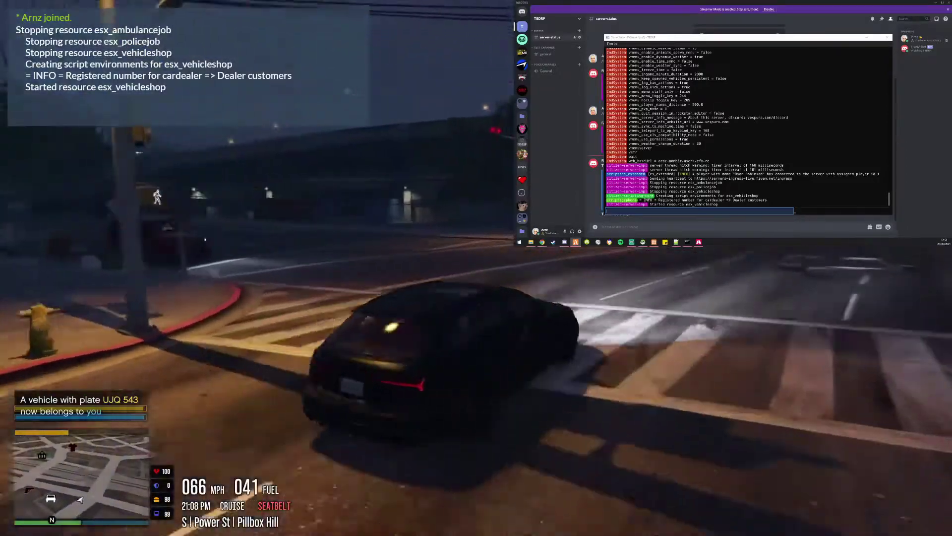
pyautogui.press('s')
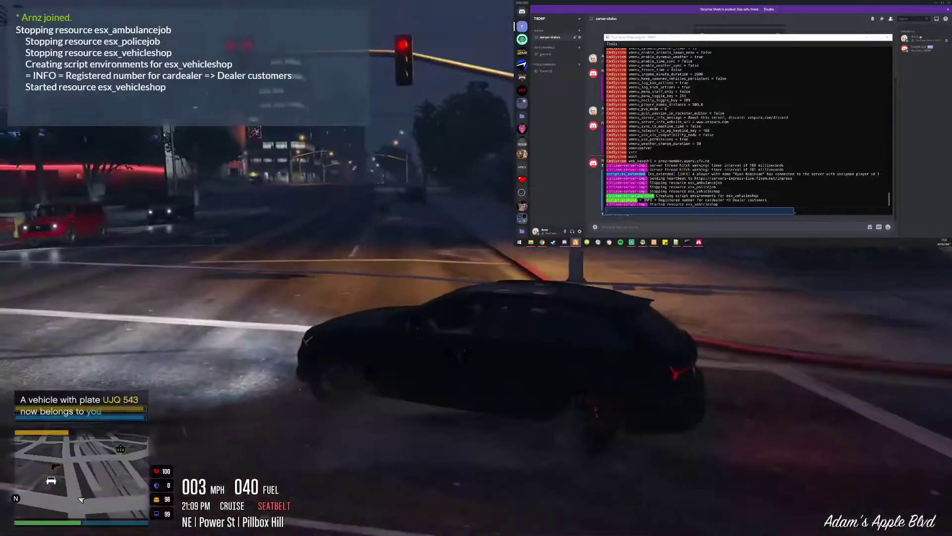
pyautogui.press('w')
pyautogui.press('w')
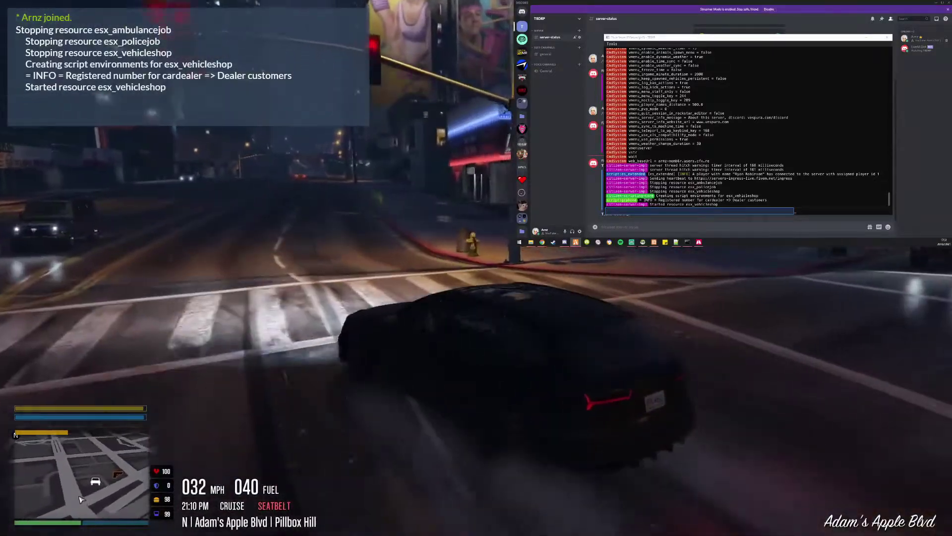
# Step: Drive past the dealership and south down Power St onto Innocence Blvd
pyautogui.press('d')
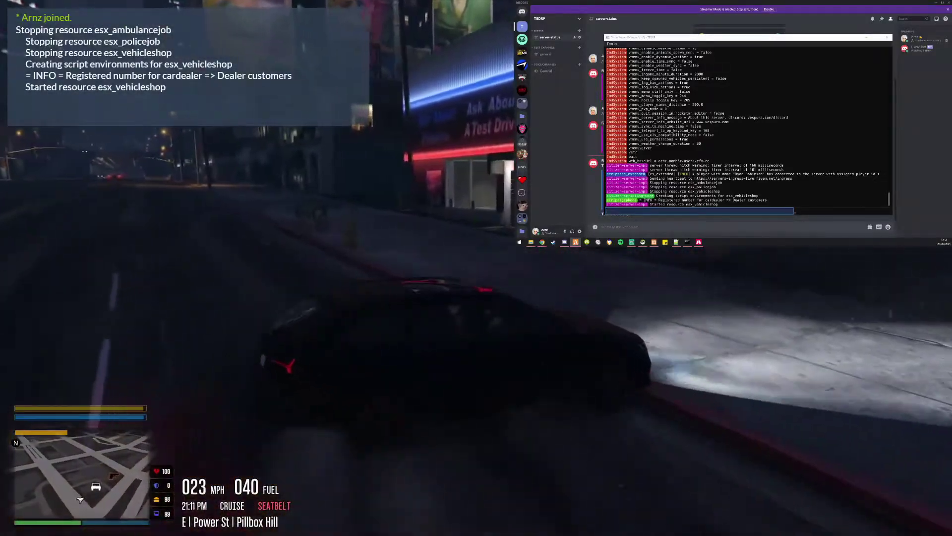
pyautogui.press('w')
pyautogui.press('a')
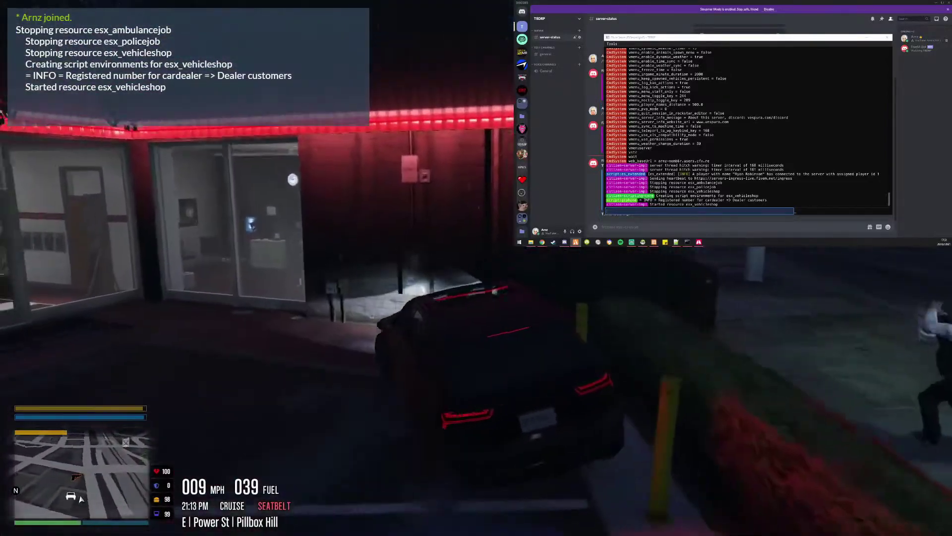
pyautogui.press('w')
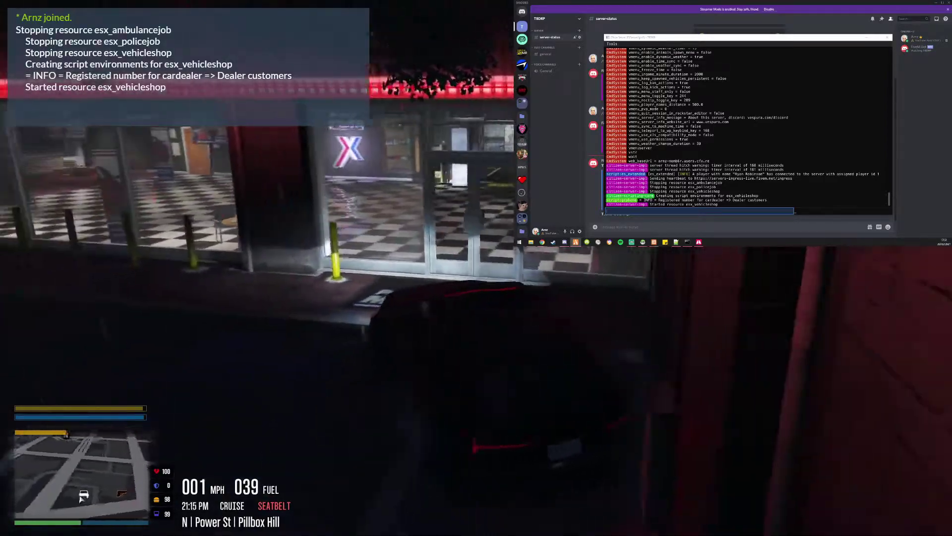
pyautogui.press('s')
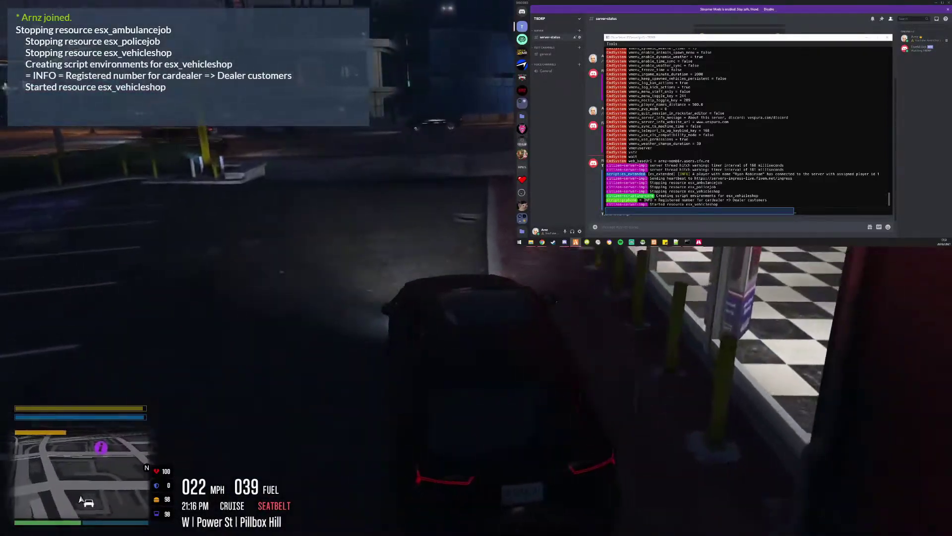
pyautogui.press('w')
pyautogui.press('a')
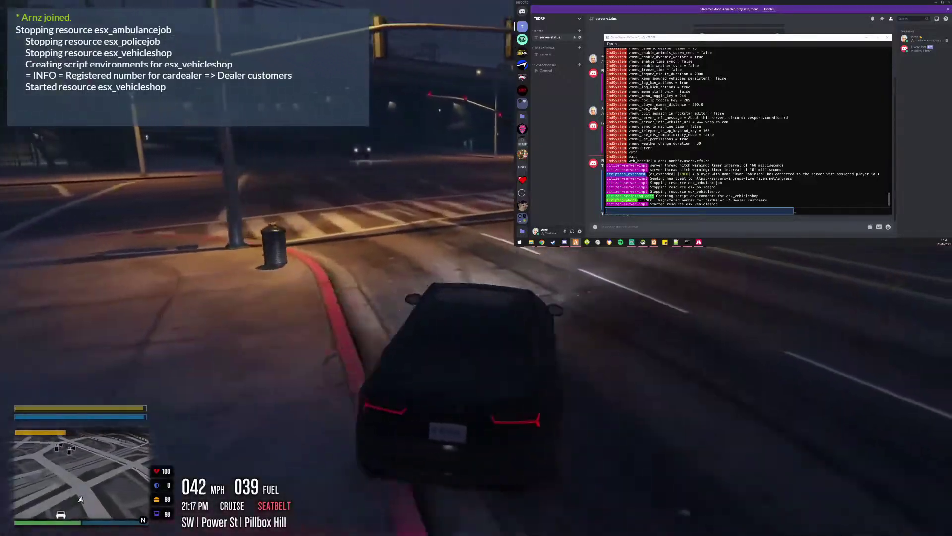
pyautogui.press('w')
pyautogui.press('d')
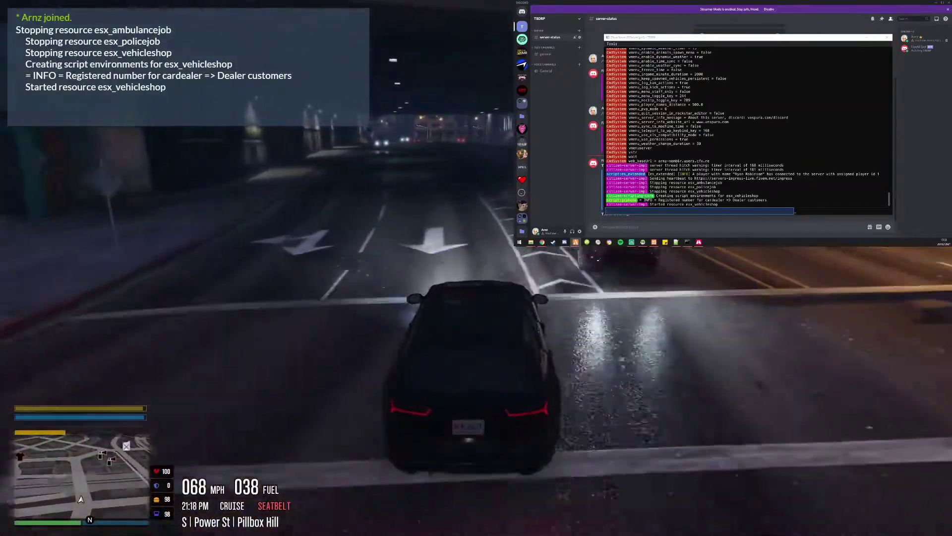
pyautogui.press('w')
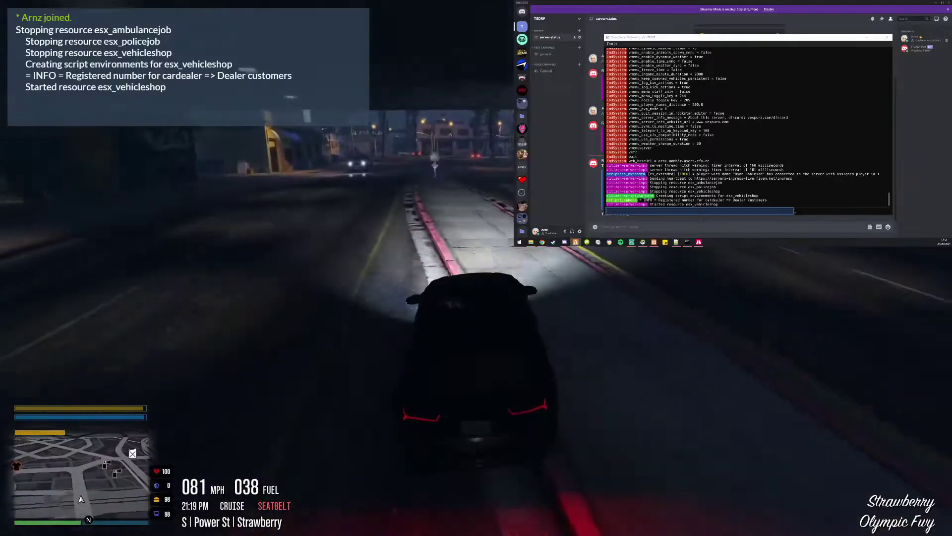
pyautogui.press('w')
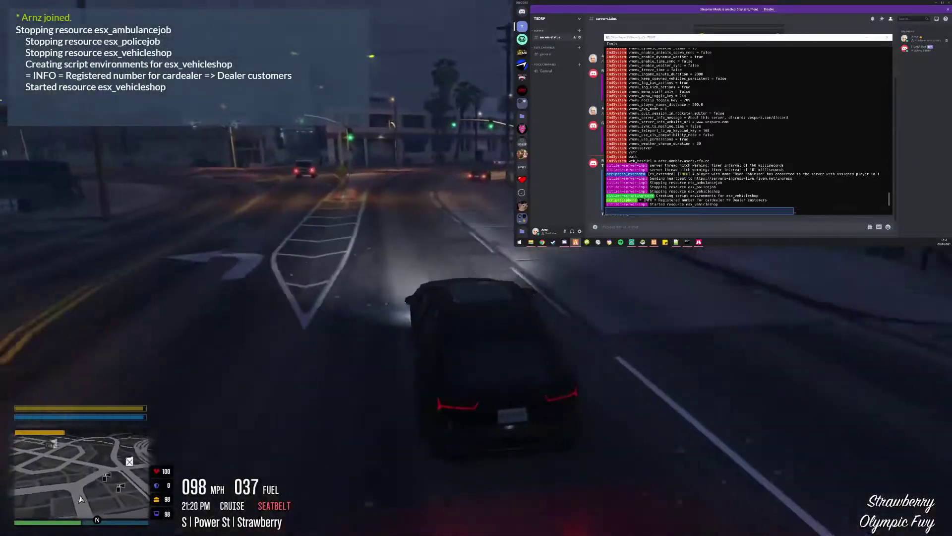
pyautogui.press('a')
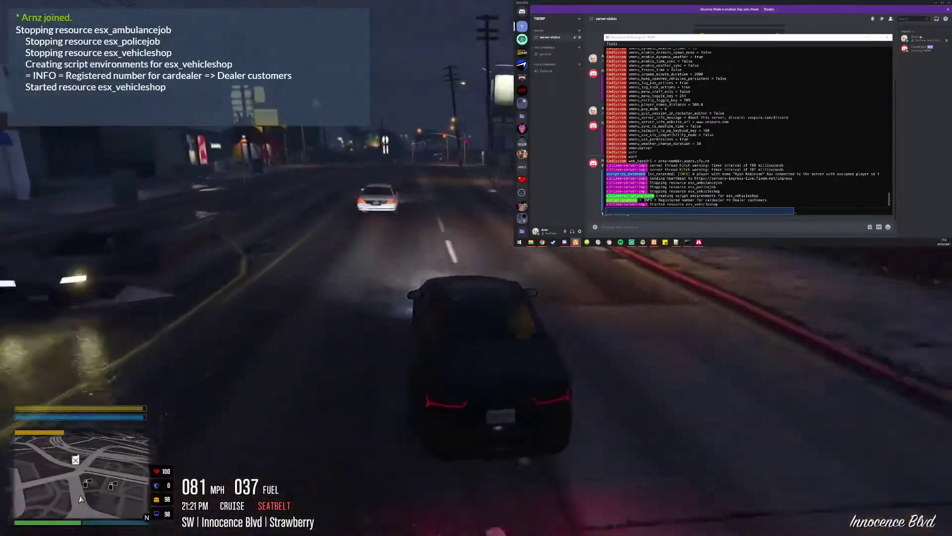
pyautogui.press('s')
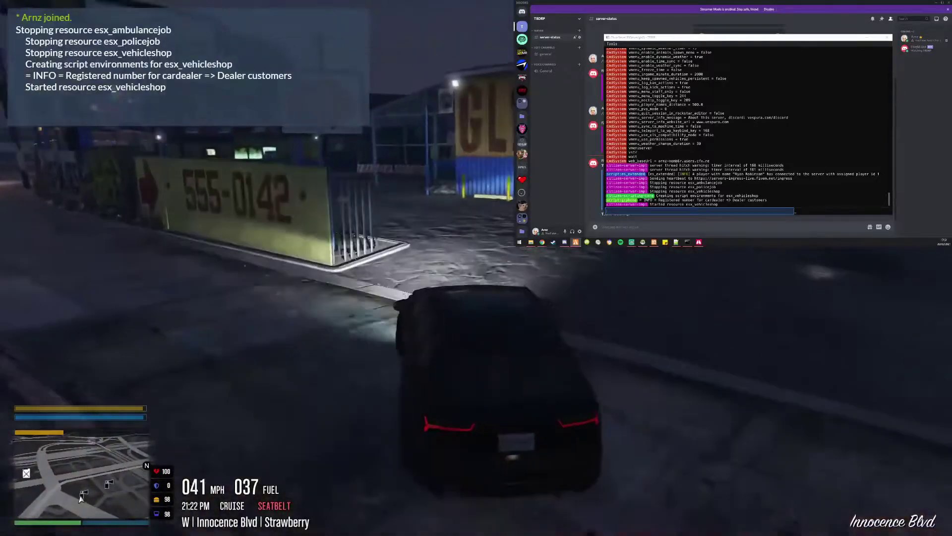
# Step: Browse the LS Customs visual mods and the silver paint colours
pyautogui.press('s')
pyautogui.press('Return')
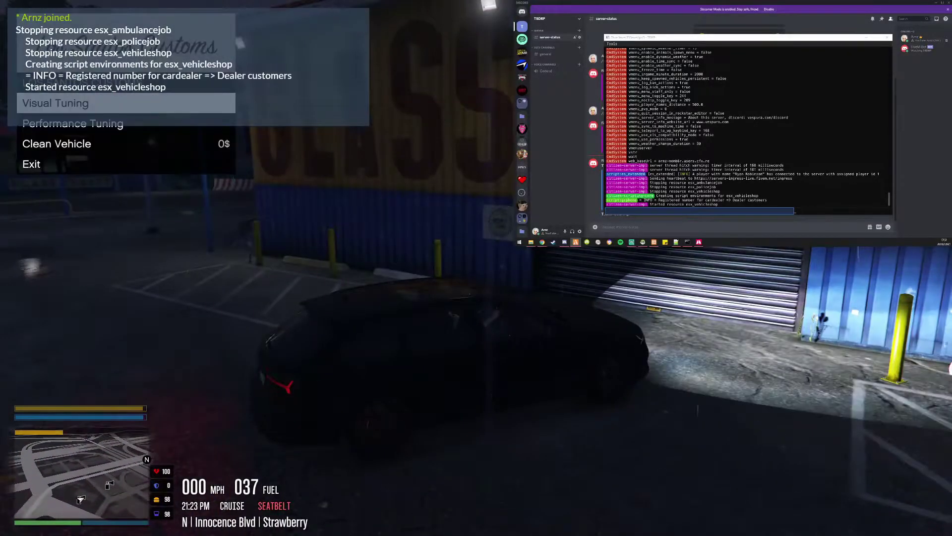
pyautogui.press('Return')
pyautogui.press('Return')
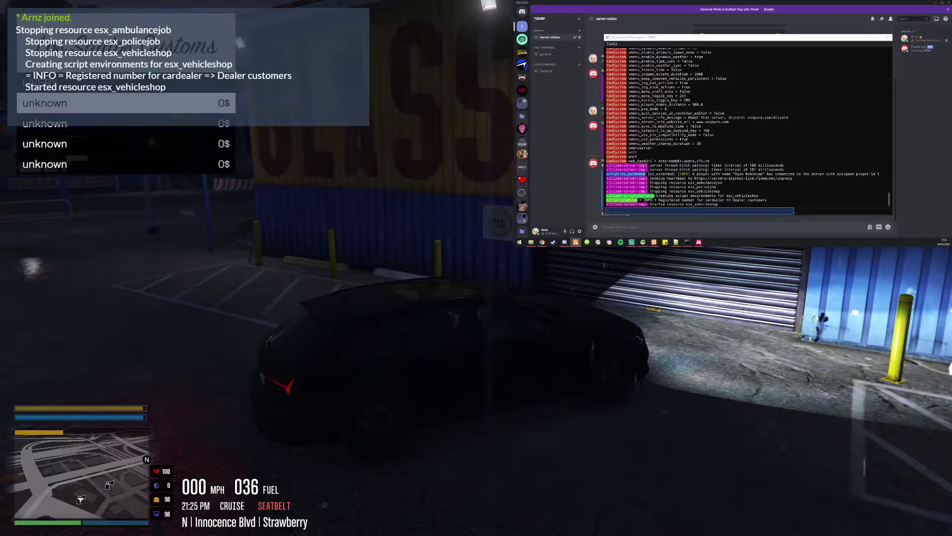
pyautogui.press('Down')
pyautogui.press('Down')
pyautogui.press('Down')
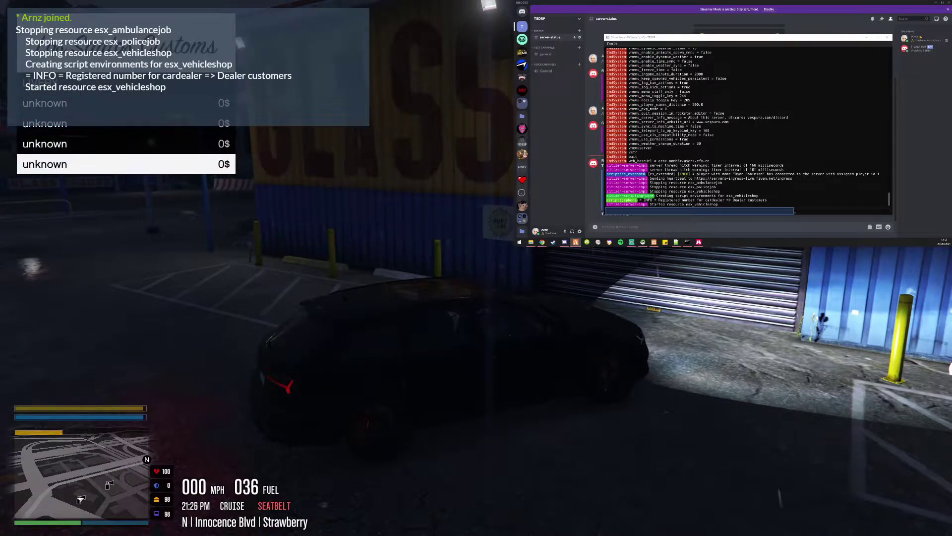
pyautogui.press('BackSpace')
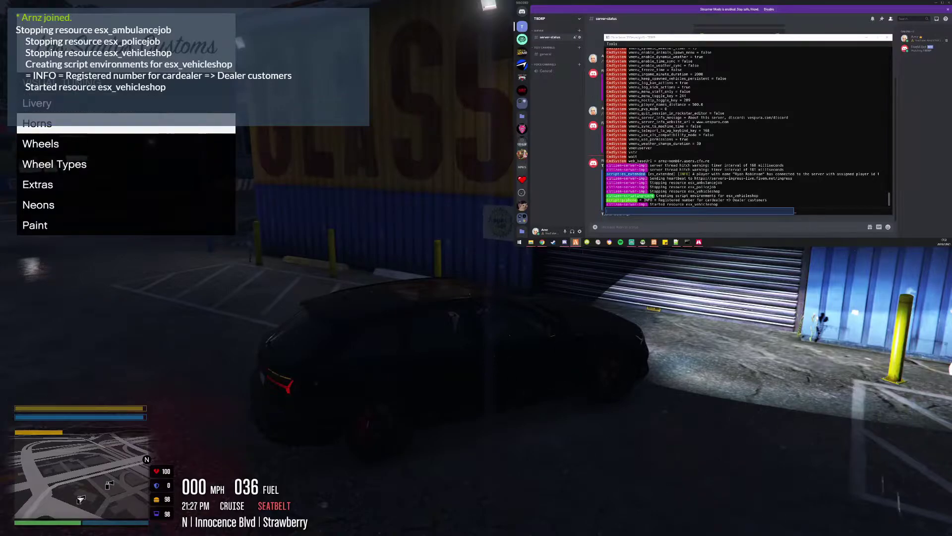
pyautogui.press('Down')
pyautogui.press('Down')
pyautogui.press('Down')
pyautogui.press('Return')
pyautogui.press('Return')
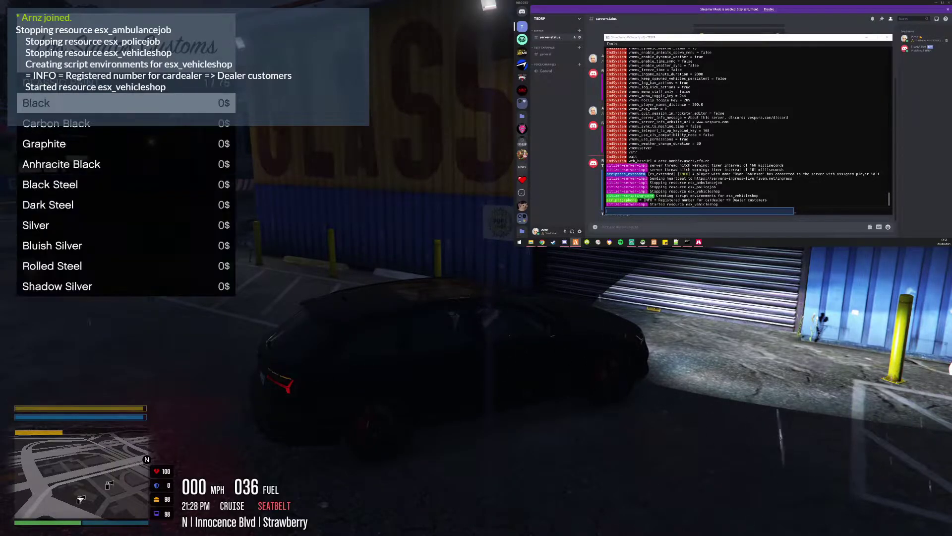
pyautogui.press('Down')
pyautogui.press('Down')
pyautogui.press('Down')
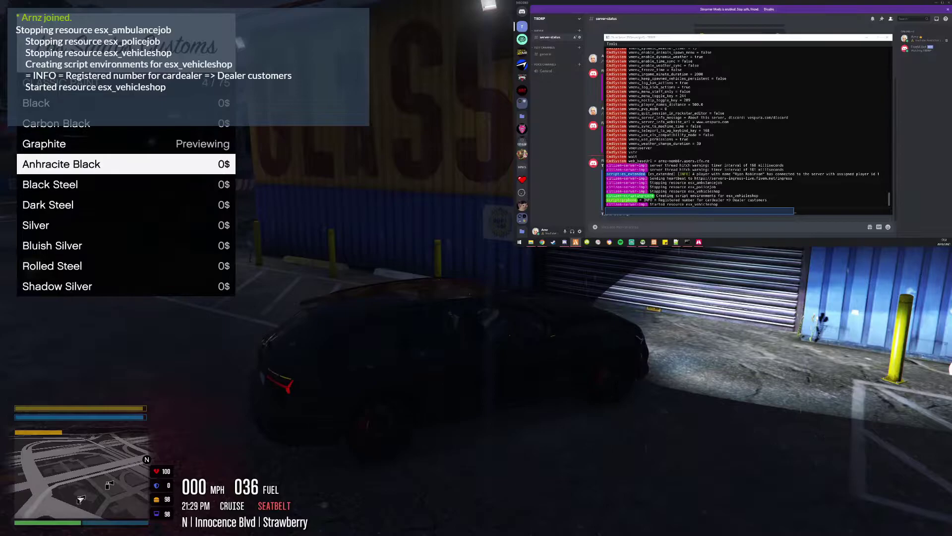
pyautogui.press('Down')
pyautogui.press('Down')
pyautogui.press('Down')
pyautogui.press('Down')
pyautogui.press('Down')
pyautogui.press('Down')
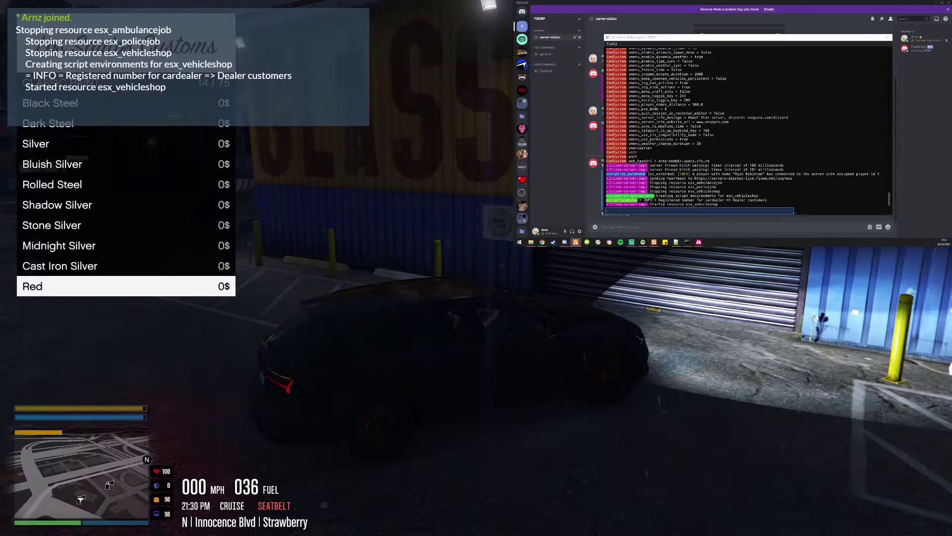
pyautogui.press('Down')
pyautogui.press('Down')
pyautogui.press('BackSpace')
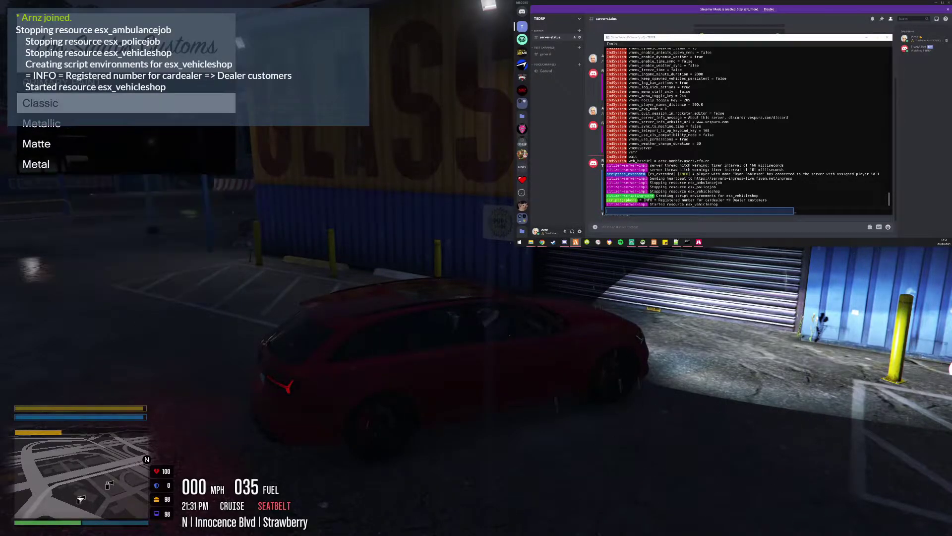
pyautogui.press('BackSpace')
# Step: Preview the livery options and look through the vehicle extras list
pyautogui.press('Return')
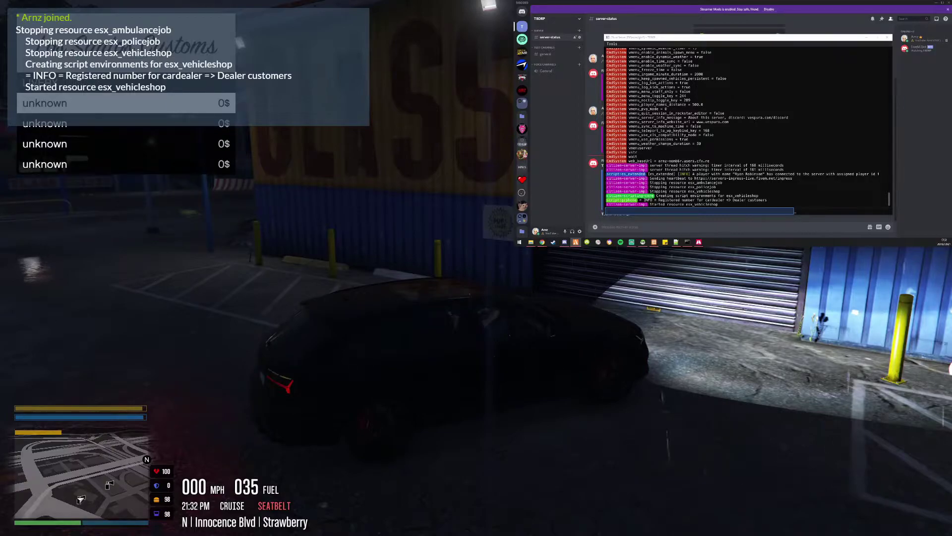
pyautogui.press('Down')
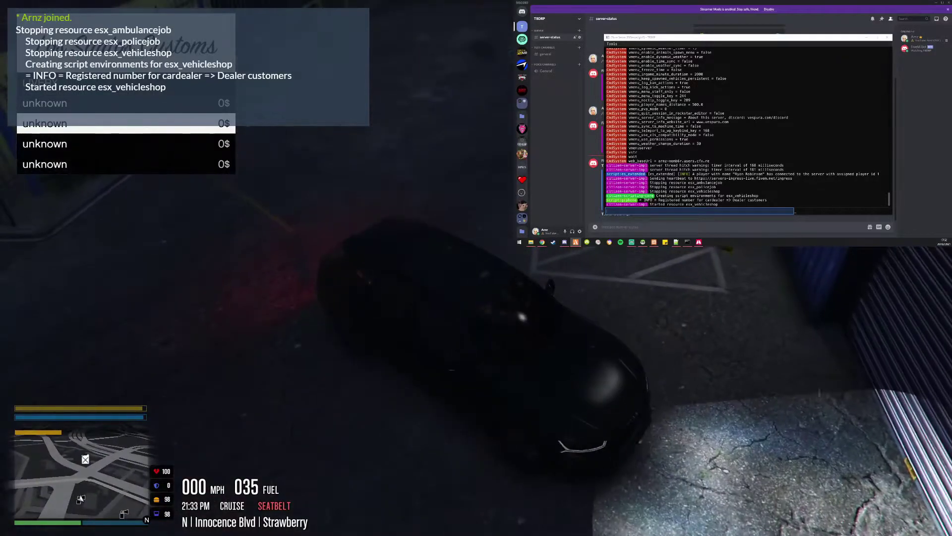
pyautogui.press('Down')
pyautogui.press('BackSpace')
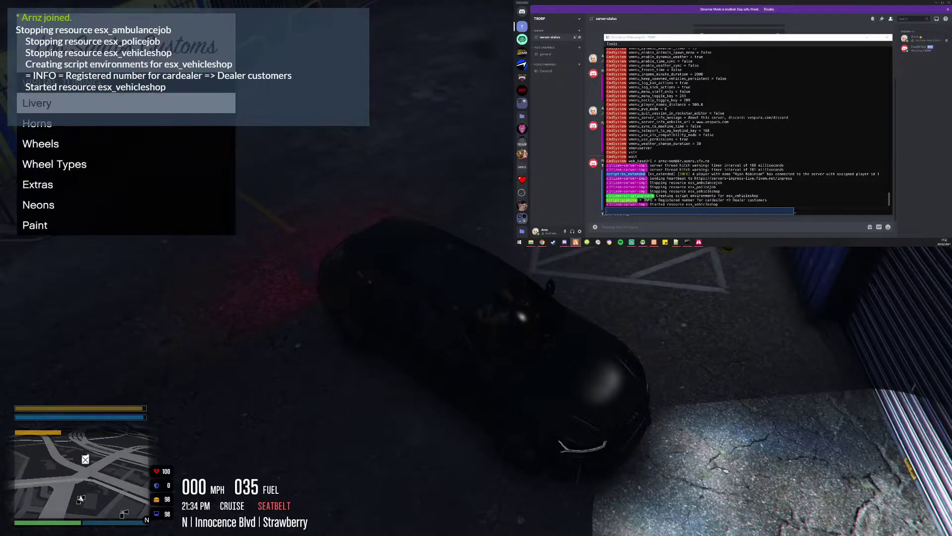
pyautogui.press('Down')
pyautogui.press('Down')
pyautogui.press('Down')
pyautogui.press('Return')
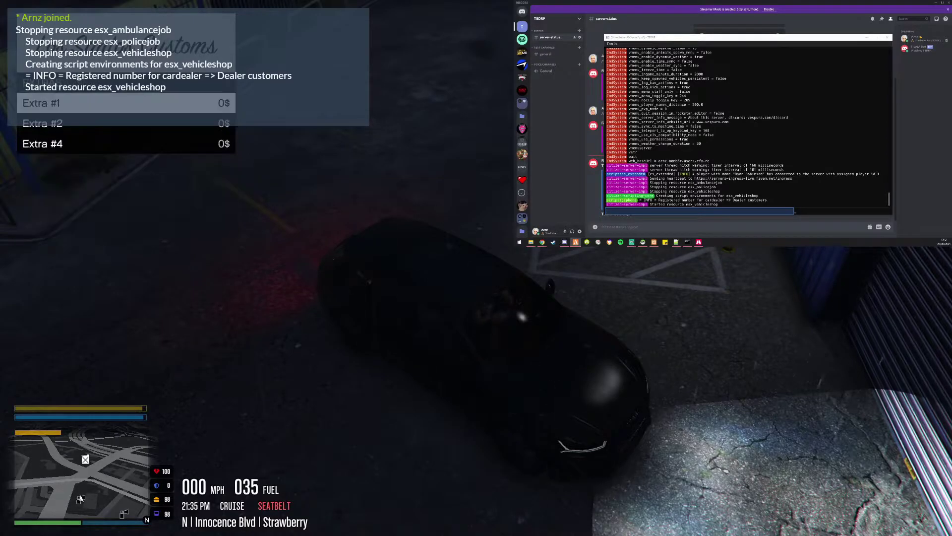
pyautogui.press('Down')
pyautogui.press('BackSpace')
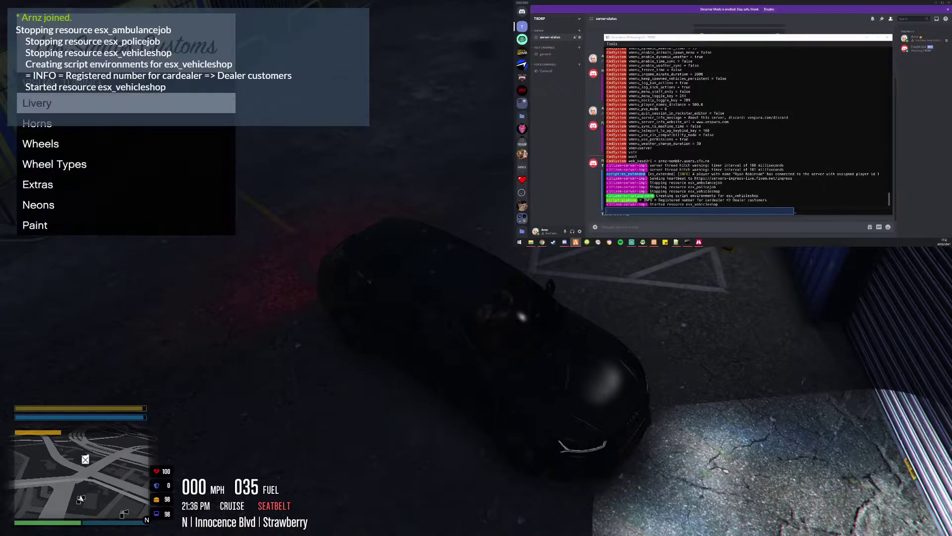
pyautogui.press('Down')
pyautogui.press('Down')
pyautogui.press('Up')
pyautogui.press('Up')
pyautogui.press('BackSpace')
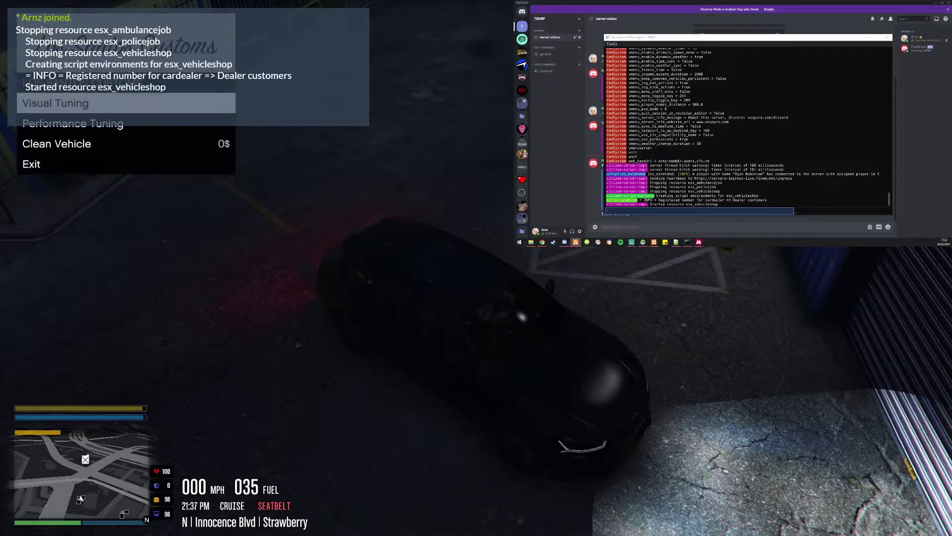
# Step: Exit the customs shop and drive the car back toward the road
pyautogui.press('Down')
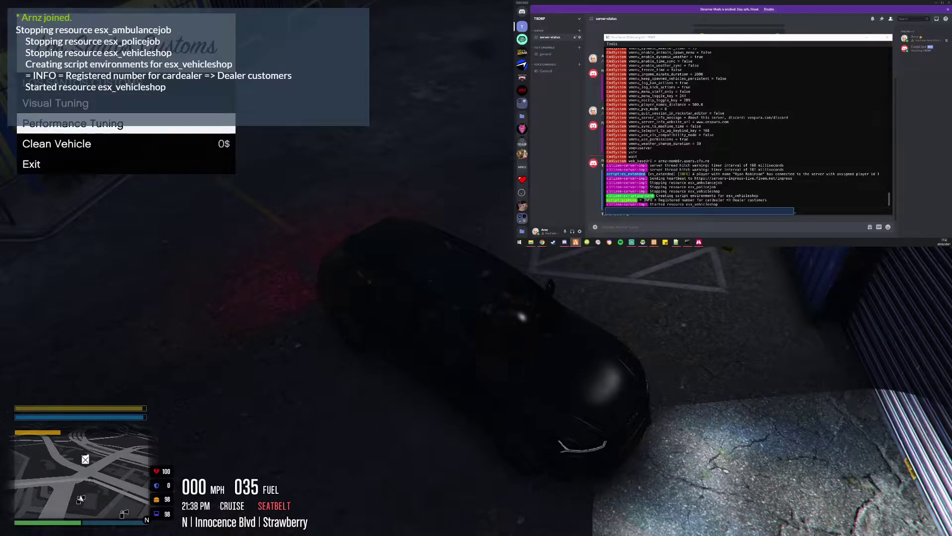
pyautogui.press('Down')
pyautogui.press('Down')
pyautogui.press('Return')
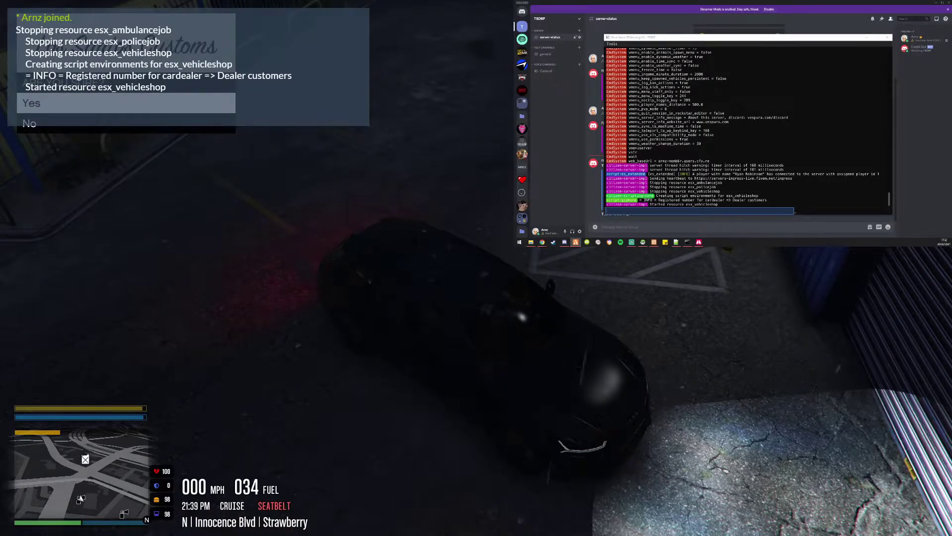
pyautogui.press('Return')
pyautogui.press('w')
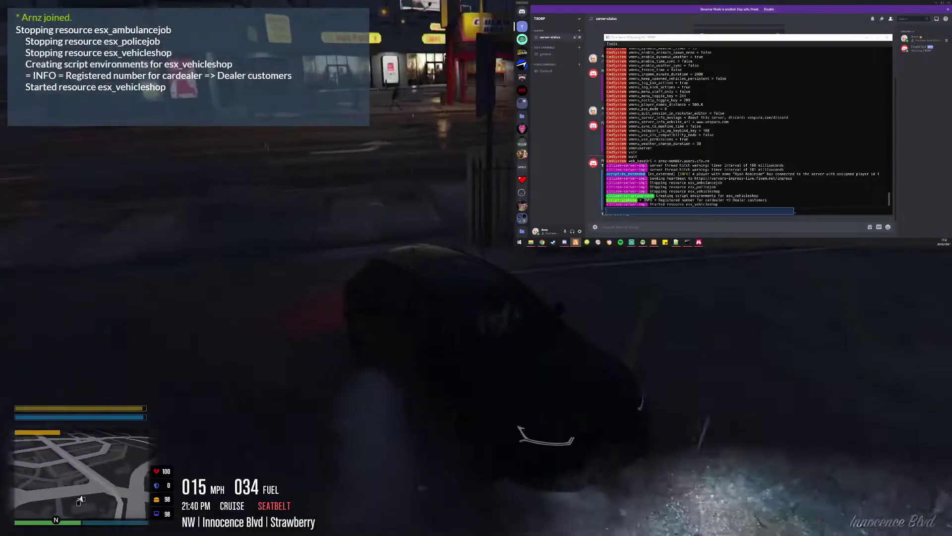
pyautogui.press('a')
pyautogui.press('s')
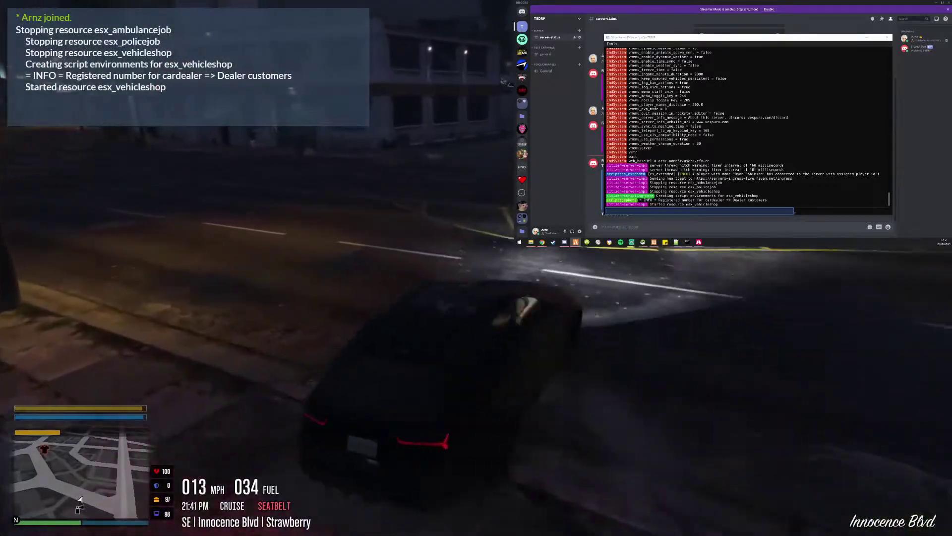
# Step: Open the Lua script from txData > TBDRP in Notepad++
pyautogui.hotkey('alt', 'Tab')
pyautogui.click(597, 215)
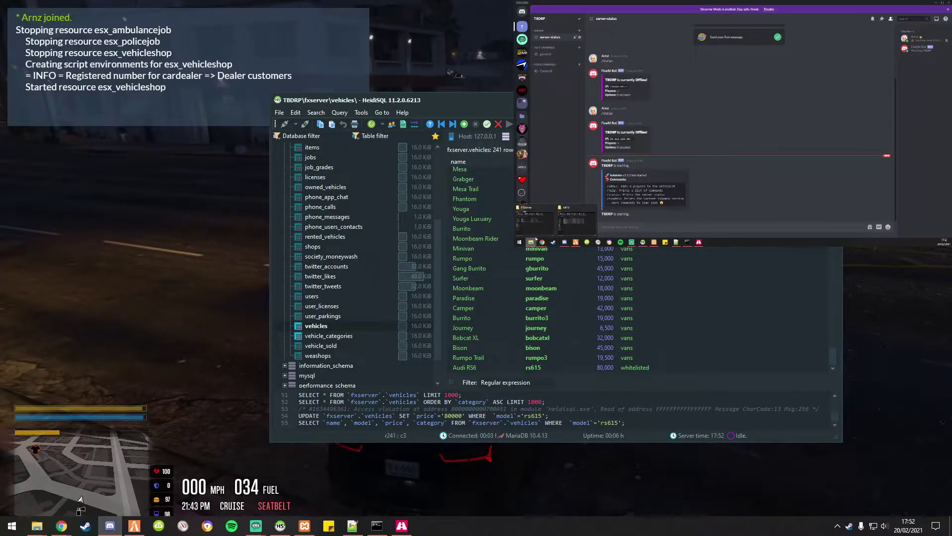
pyautogui.click(535, 222)
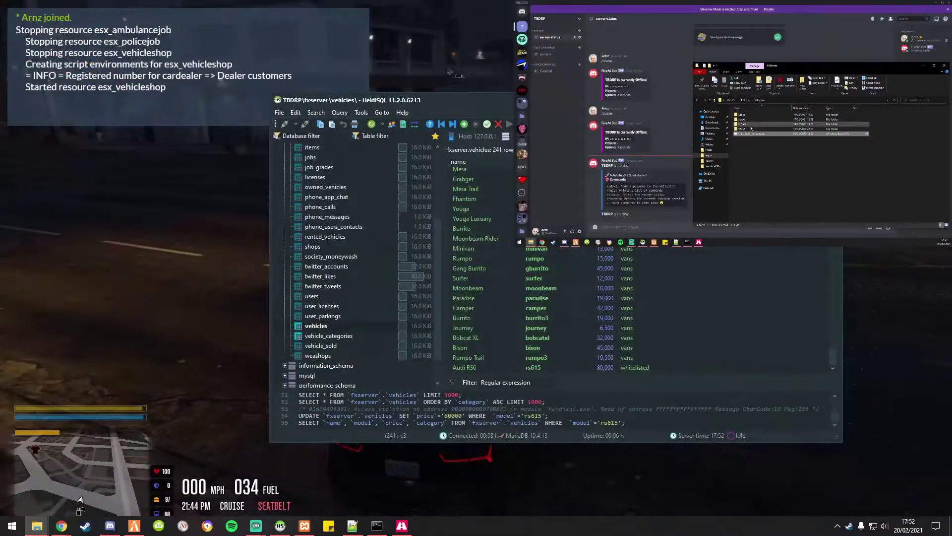
pyautogui.doubleClick(749, 123)
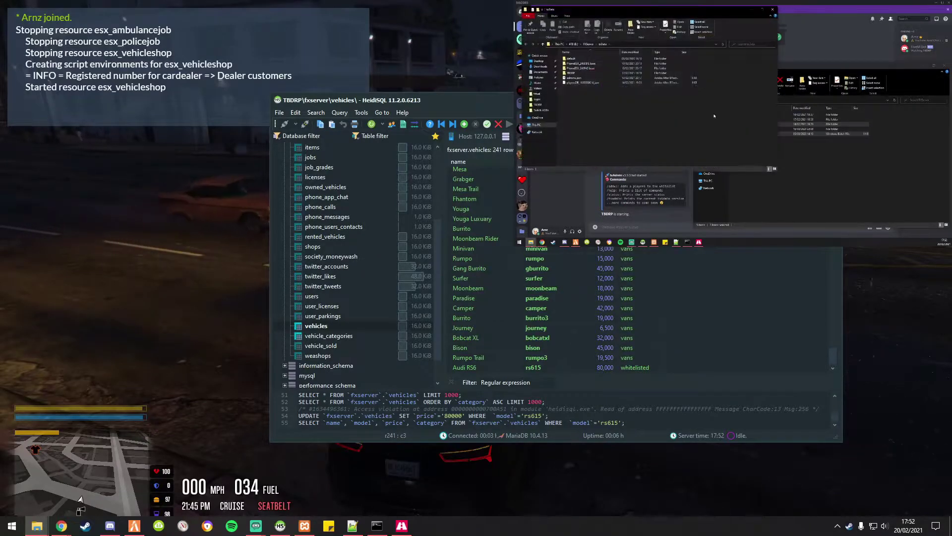
pyautogui.doubleClick(571, 73)
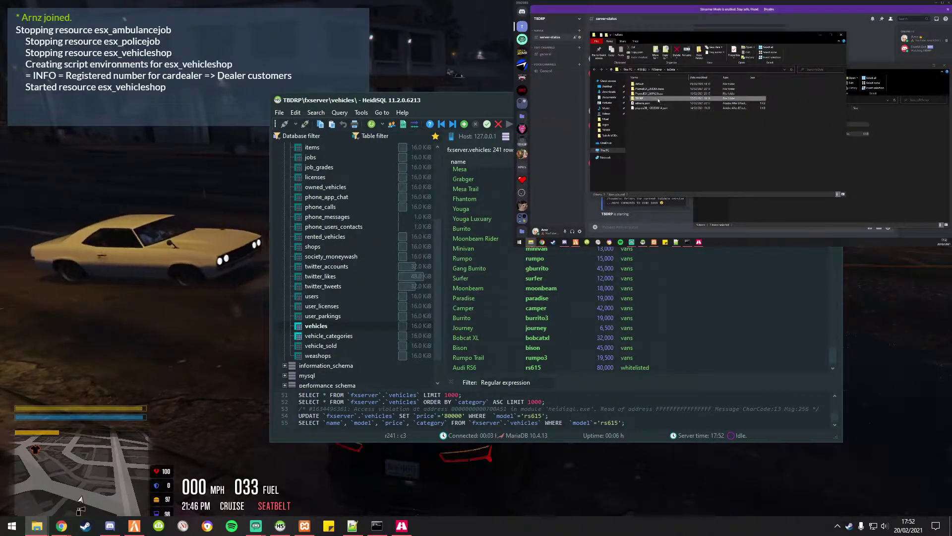
pyautogui.doubleClick(664, 98)
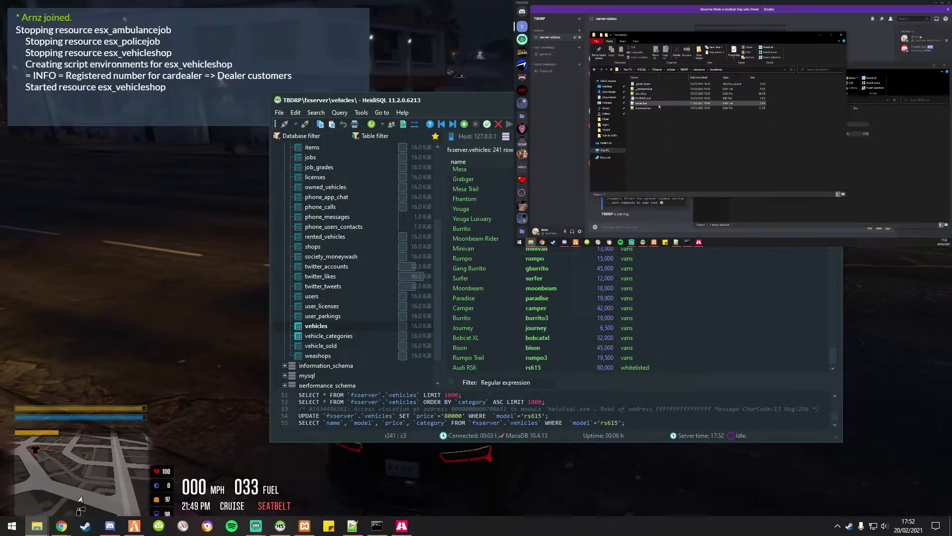
pyautogui.doubleClick(659, 107)
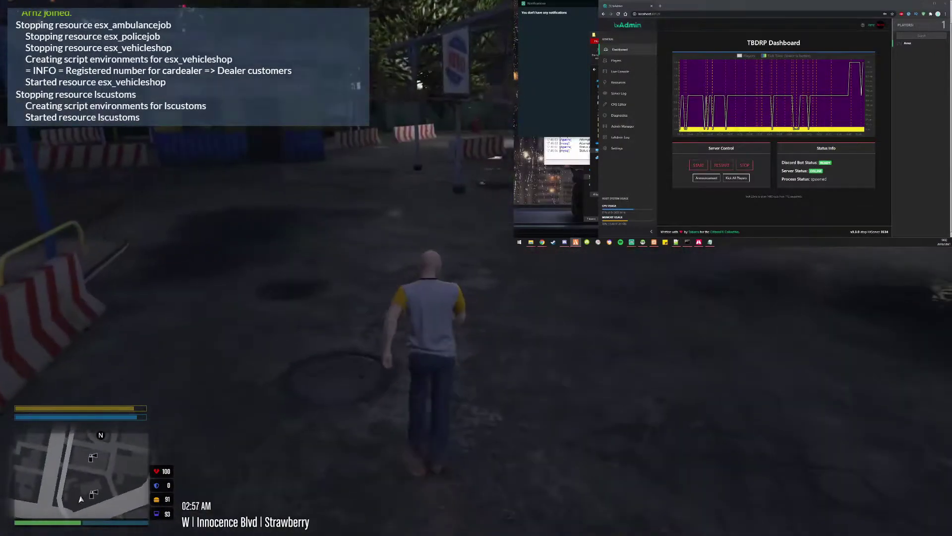
# Step: Run the character past the parking lot toward the street
pyautogui.press('w')
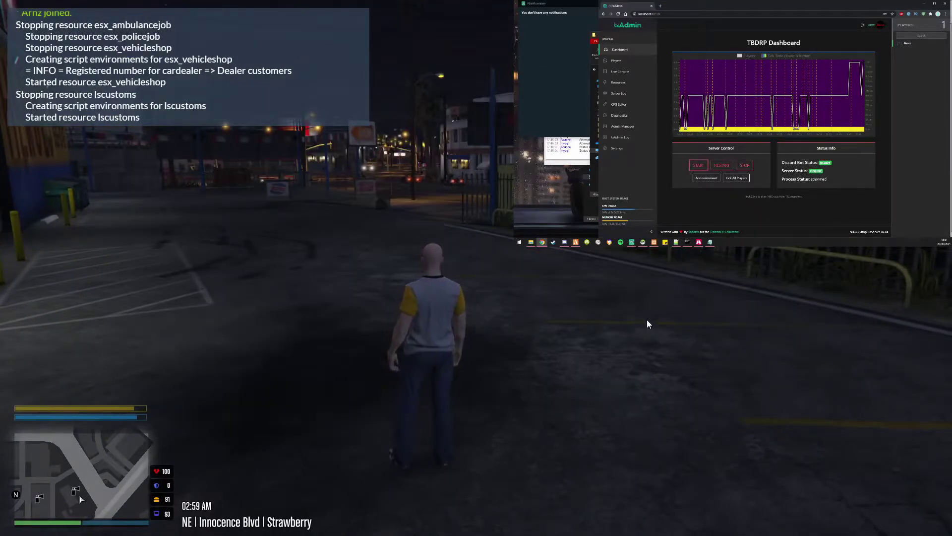
pyautogui.press('w')
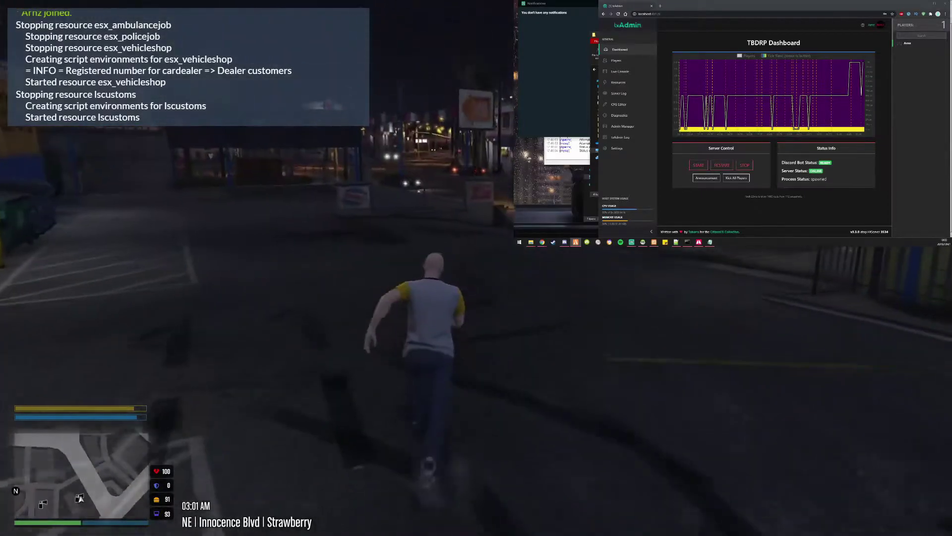
pyautogui.hotkey('alt', 'Tab')
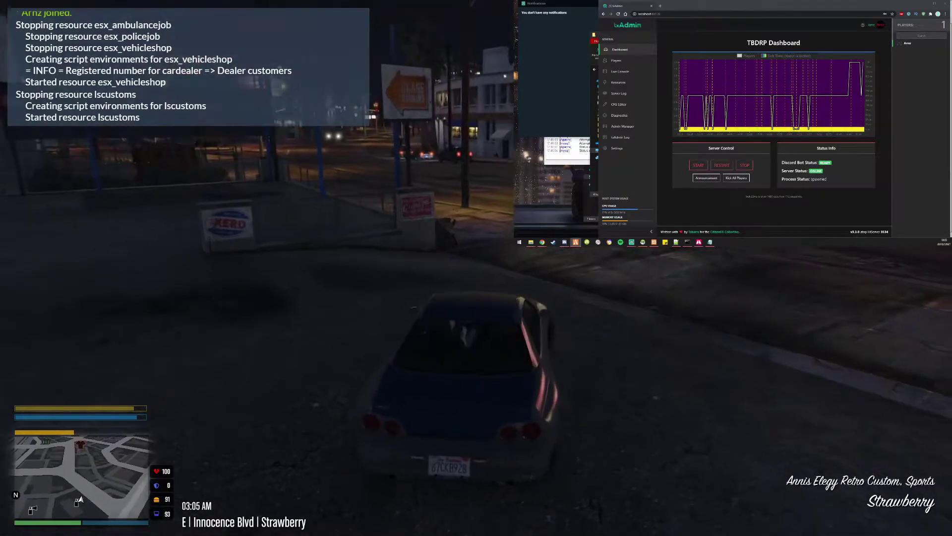
# Step: Drive the Annis Elegy Retro Custom up Innocence Blvd, turn left onto Power St and stop
pyautogui.press('w')
pyautogui.press('d')
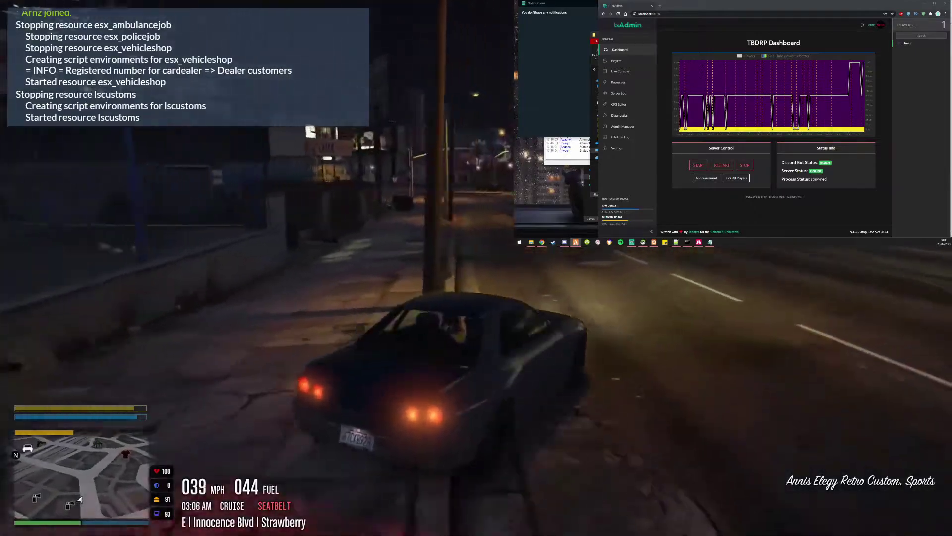
pyautogui.press('a')
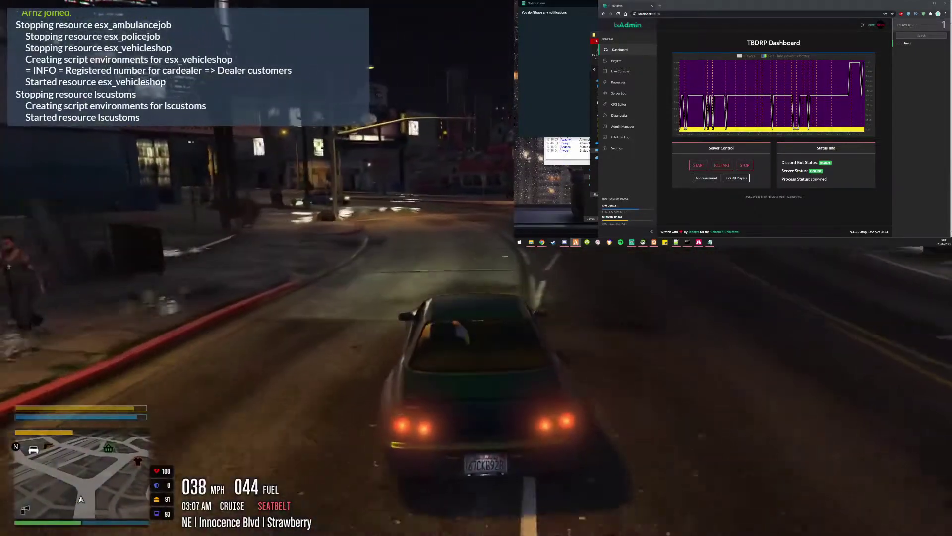
pyautogui.press('a')
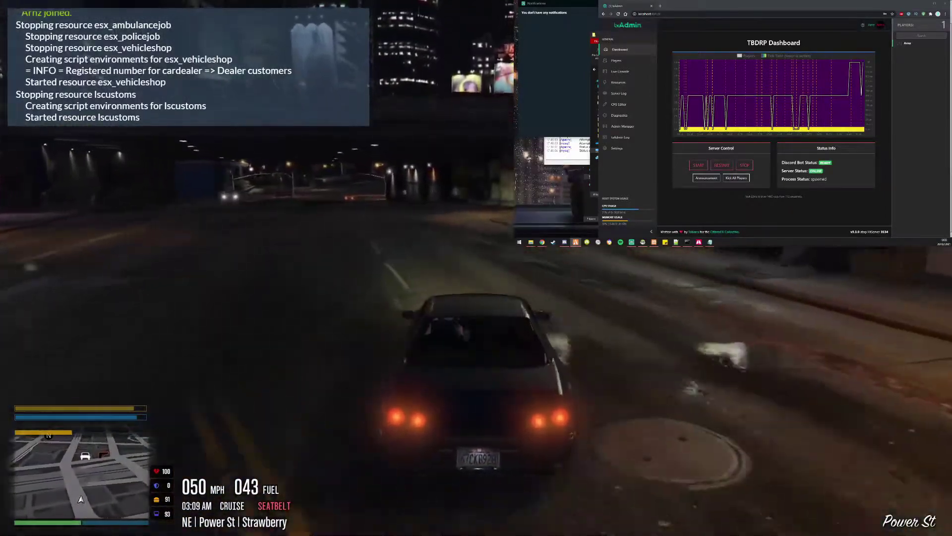
pyautogui.press('d')
pyautogui.press('s')
pyautogui.press('s')
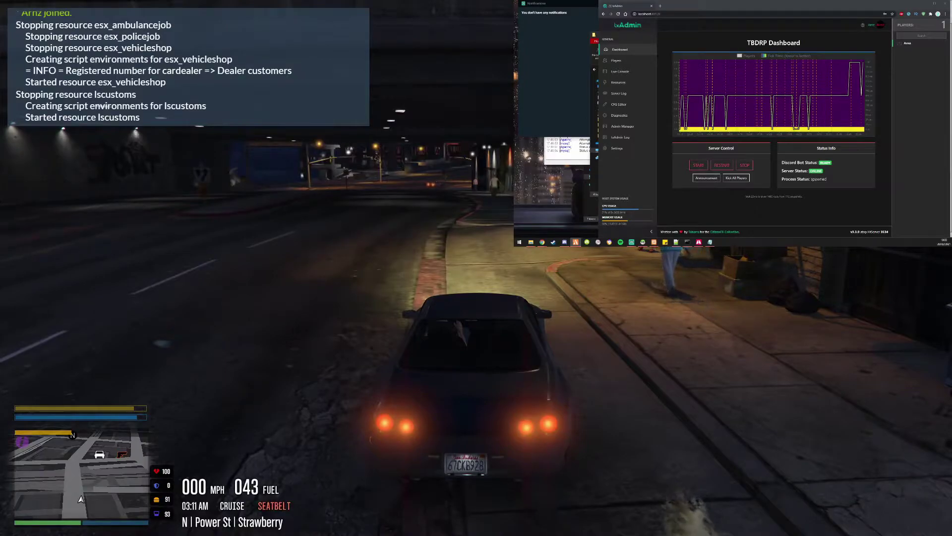
pyautogui.hotkey('alt', 'Tab')
pyautogui.moveTo(37, 527)
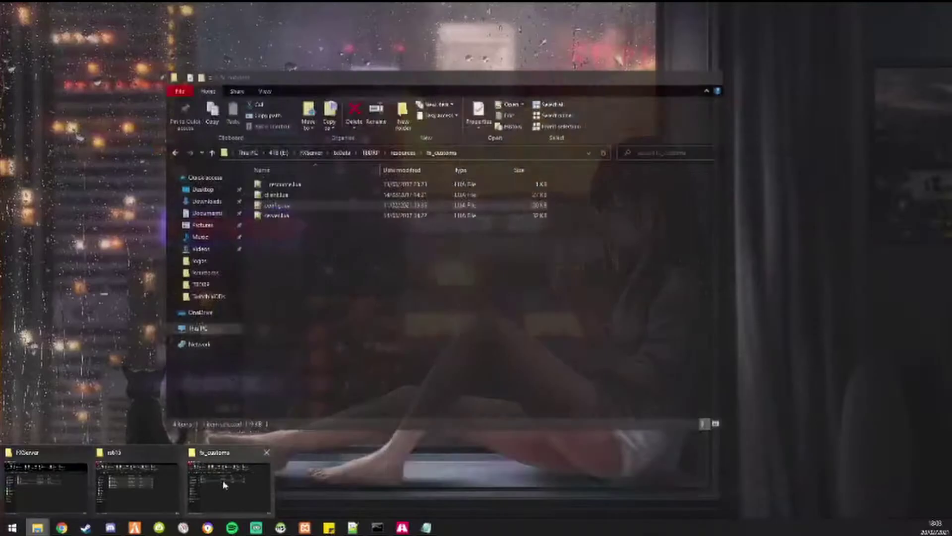
# Step: Browse to esx_status's html/css folder and look over app.css
pyautogui.click(230, 484)
pyautogui.click(402, 152)
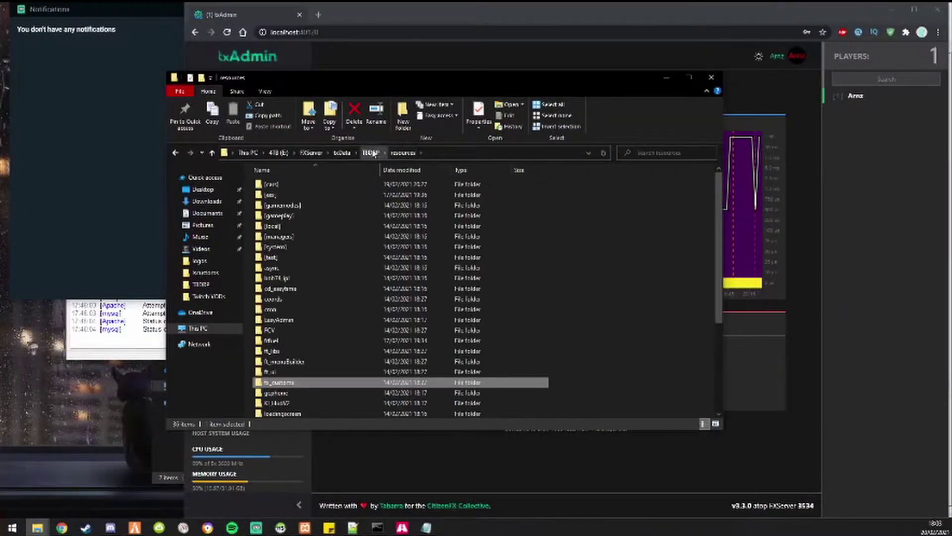
pyautogui.scroll(-1, 349, 298)
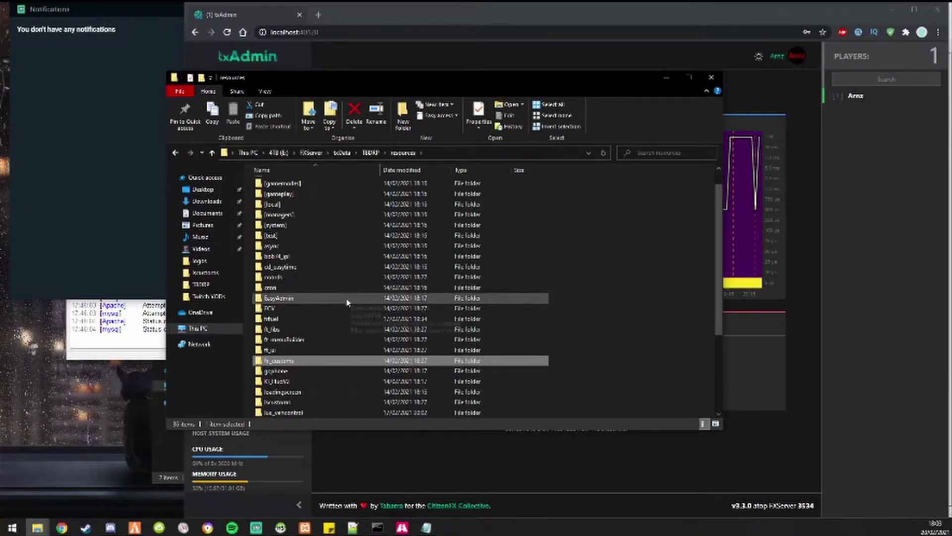
pyautogui.scroll(-1, 346, 324)
pyautogui.scroll(2, 346, 327)
pyautogui.scroll(3, 343, 261)
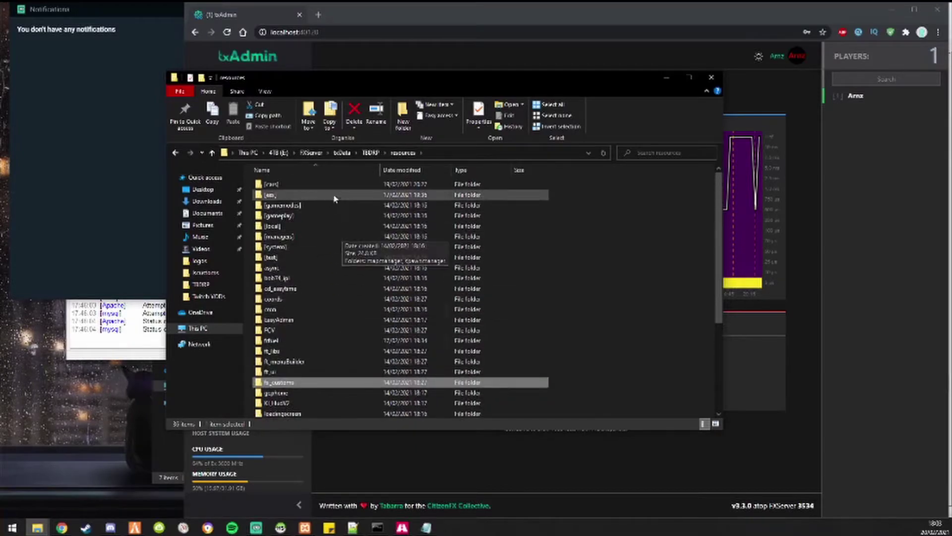
pyautogui.doubleClick(335, 193)
pyautogui.hotkey('alt', 'Left')
pyautogui.doubleClick(335, 195)
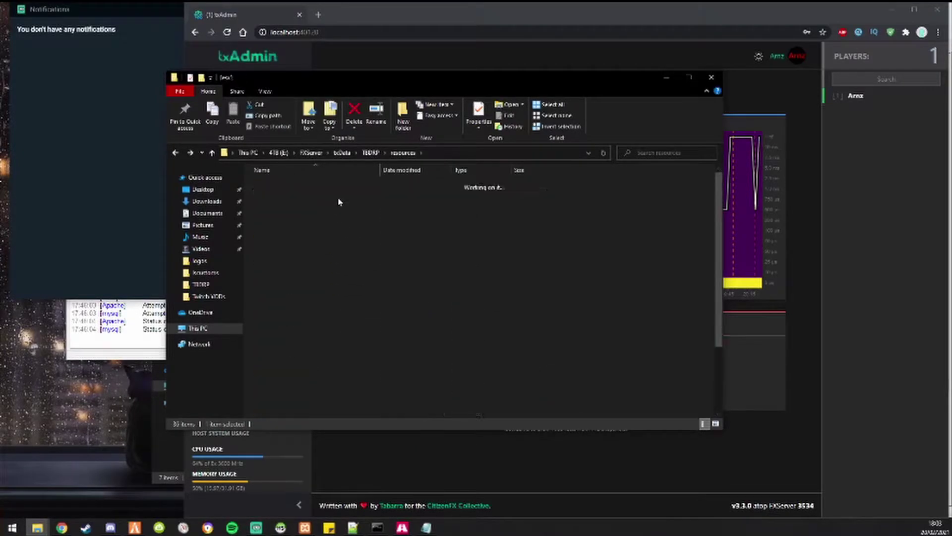
pyautogui.scroll(-3, 339, 298)
pyautogui.doubleClick(333, 380)
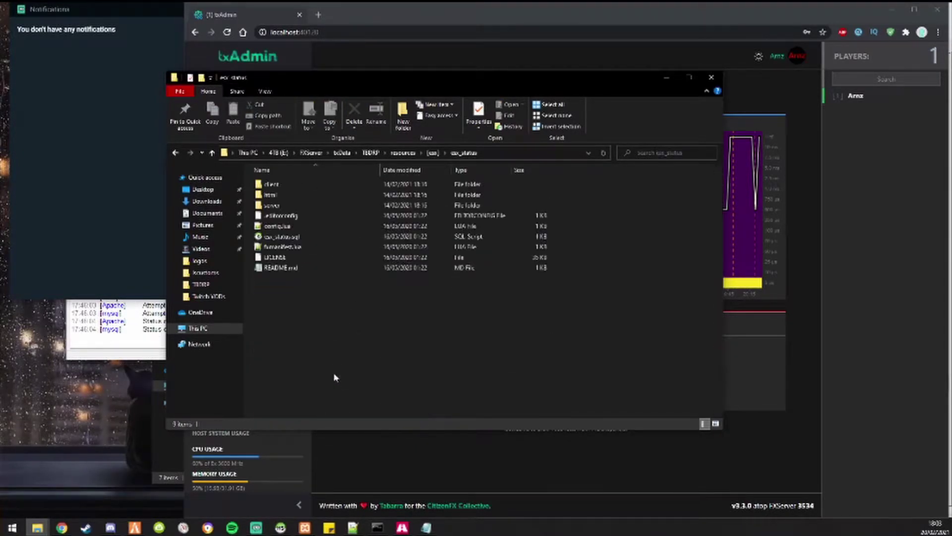
pyautogui.doubleClick(330, 196)
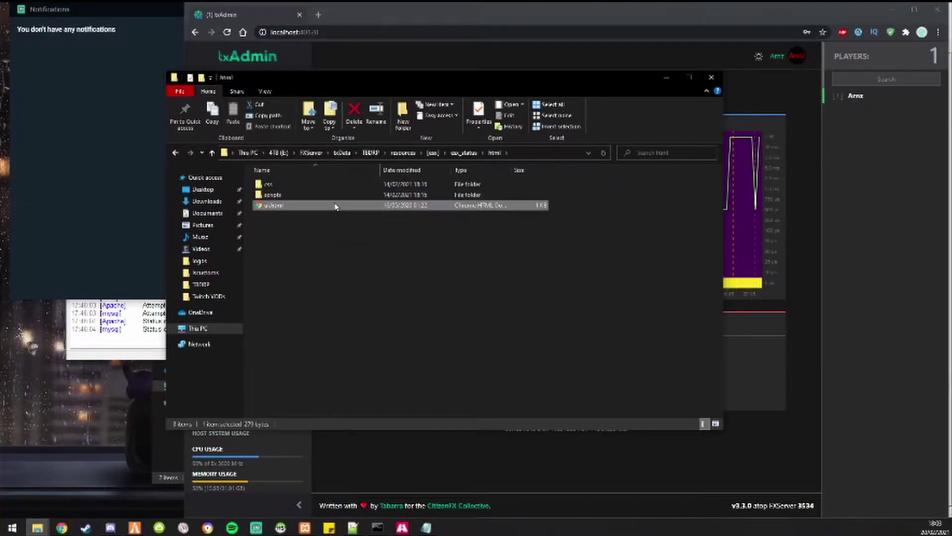
pyautogui.doubleClick(336, 187)
pyautogui.doubleClick(335, 192)
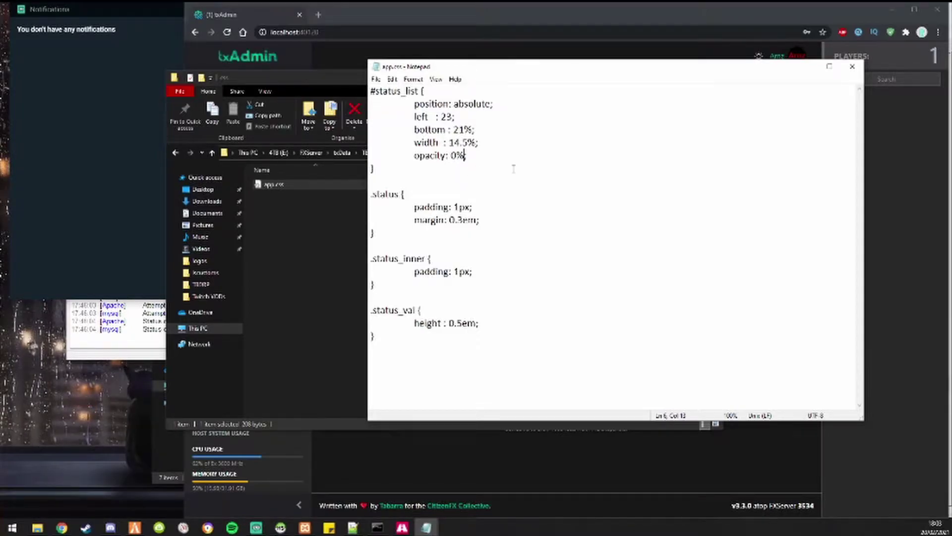
pyautogui.click(852, 67)
# Step: Open esx_status's ui.html from the html folder in Notepad++
pyautogui.click(494, 152)
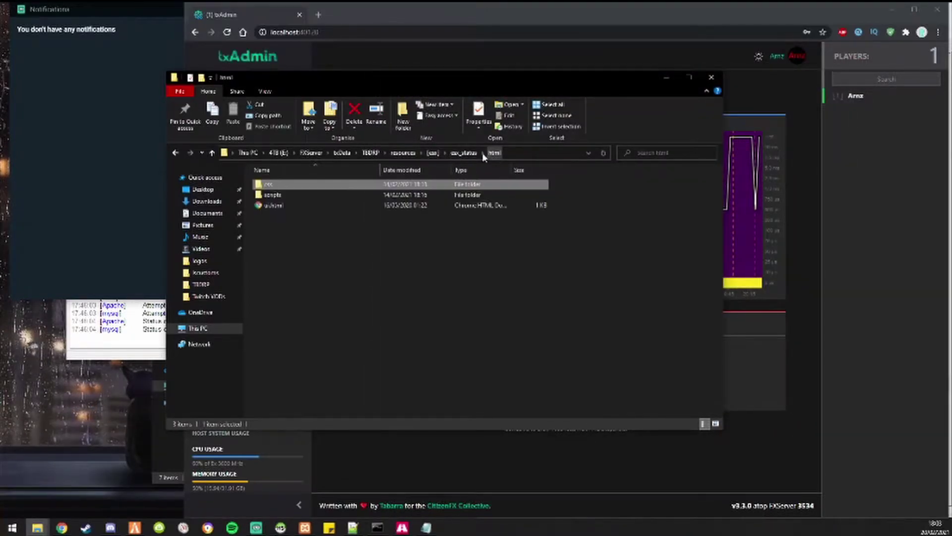
pyautogui.doubleClick(427, 194)
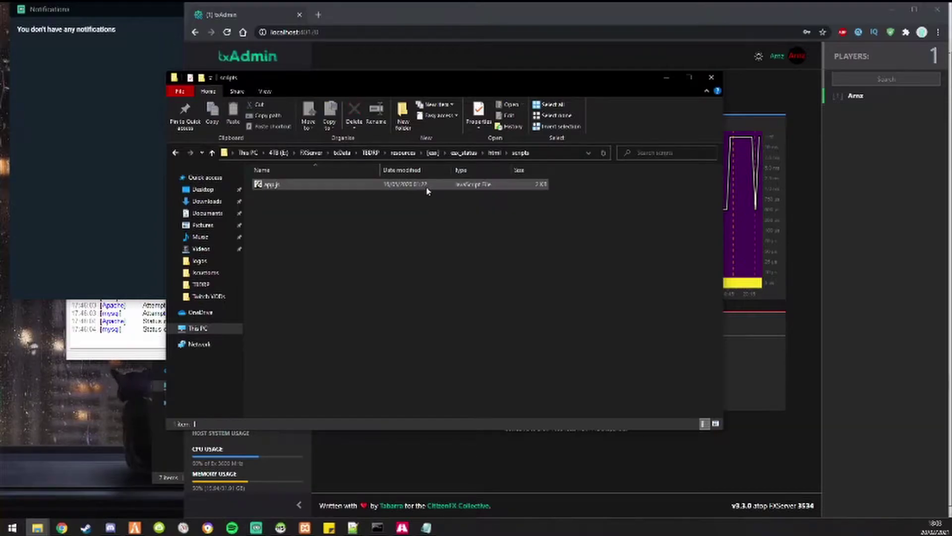
pyautogui.click(494, 153)
pyautogui.click(391, 206)
pyautogui.rightClick(390, 206)
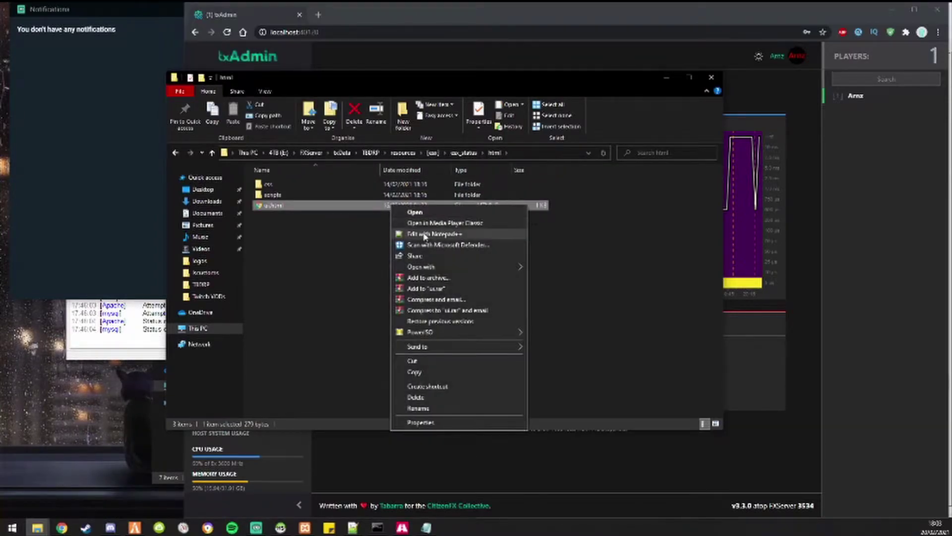
pyautogui.click(423, 234)
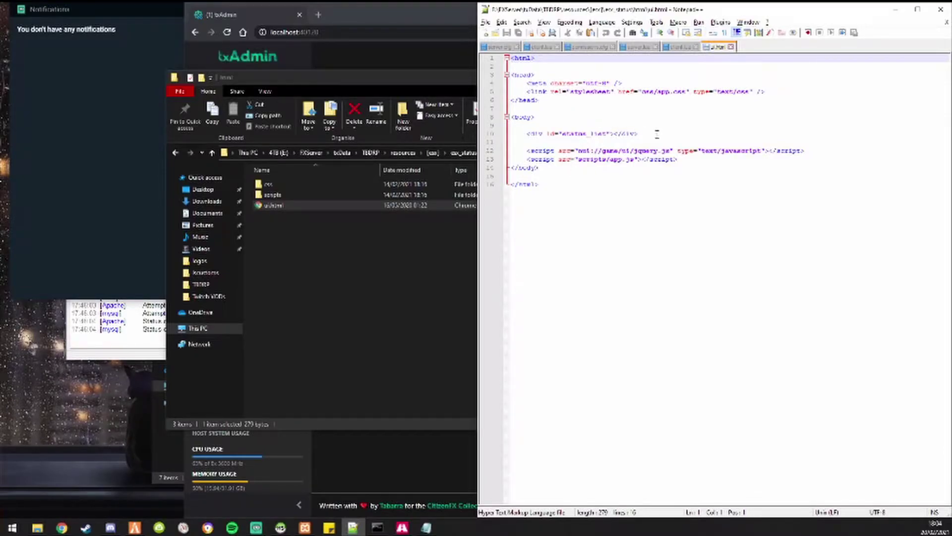
# Step: Check the status_list div on line 10, close ui.html, and open app.css
pyautogui.click(609, 133)
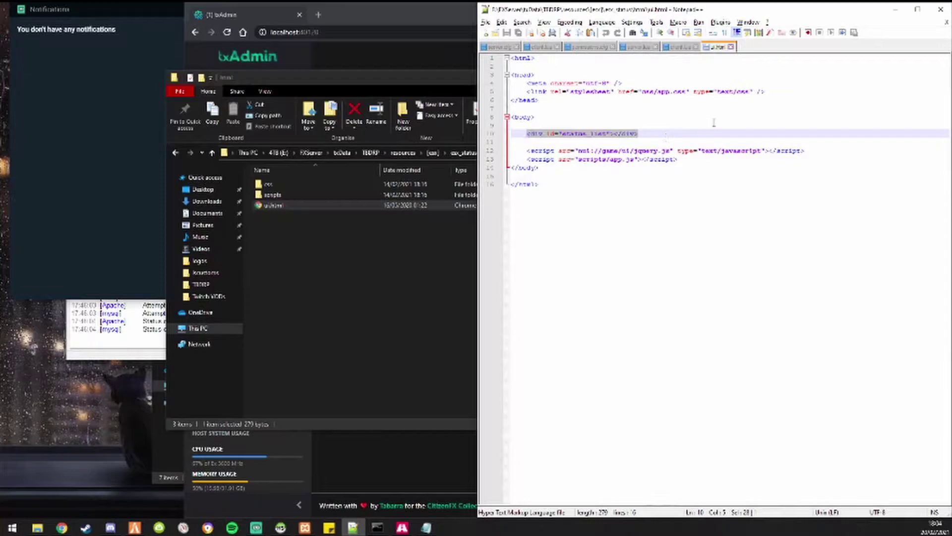
pyautogui.hotkey('ctrl', 'w')
pyautogui.click(899, 15)
pyautogui.doubleClick(270, 184)
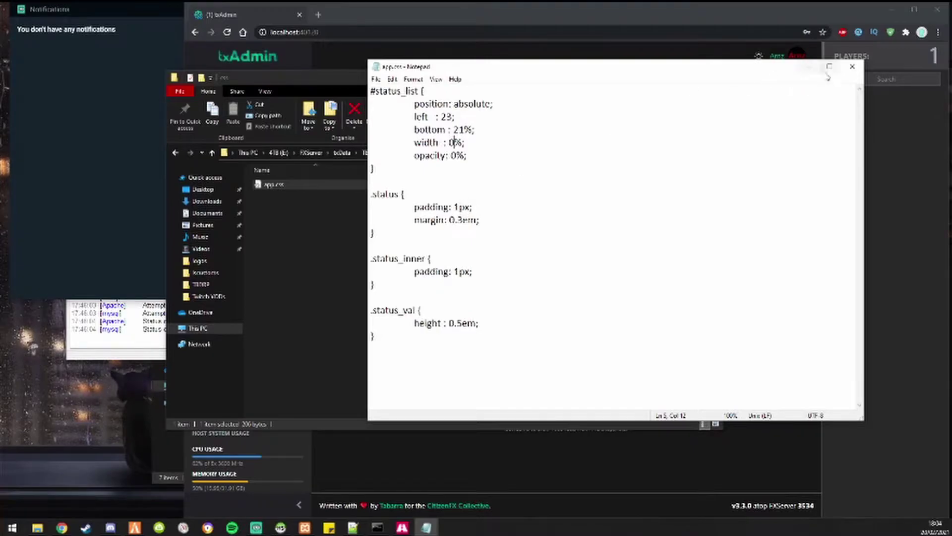
# Step: Close app.css and restart the TBDRP server from the txAdmin dashboard
pyautogui.click(851, 66)
pyautogui.click(443, 439)
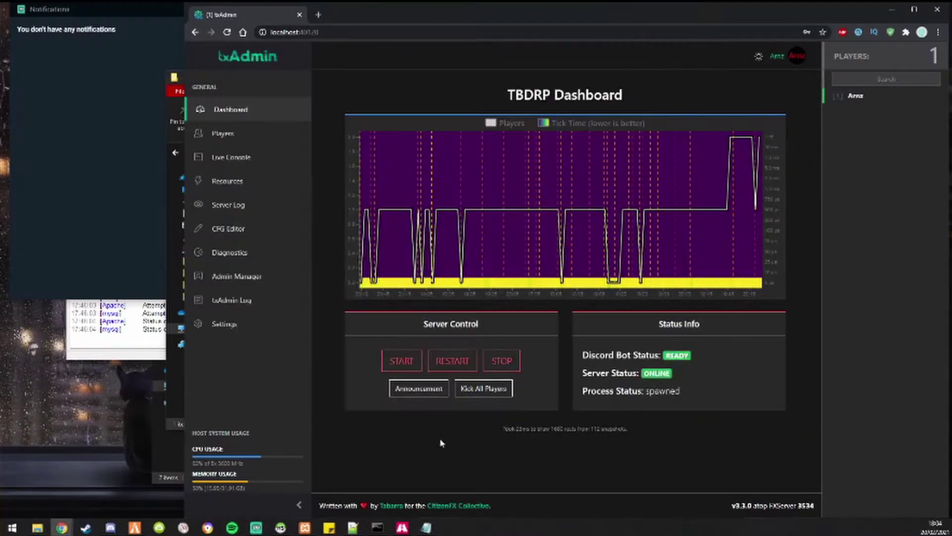
pyautogui.click(463, 362)
pyautogui.click(617, 94)
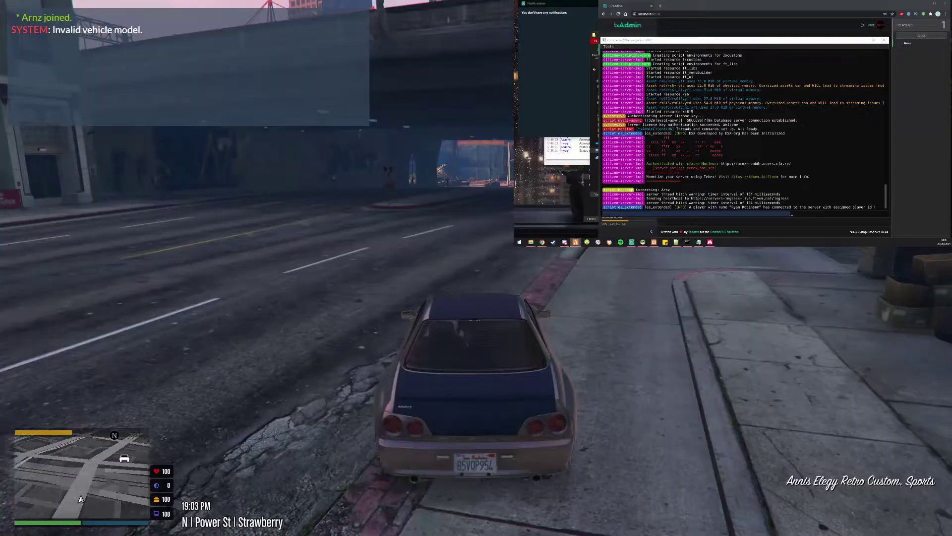
# Step: Drive via Power St to the Ammu-Nation on Adam's Apple Blvd and get out
pyautogui.press('w')
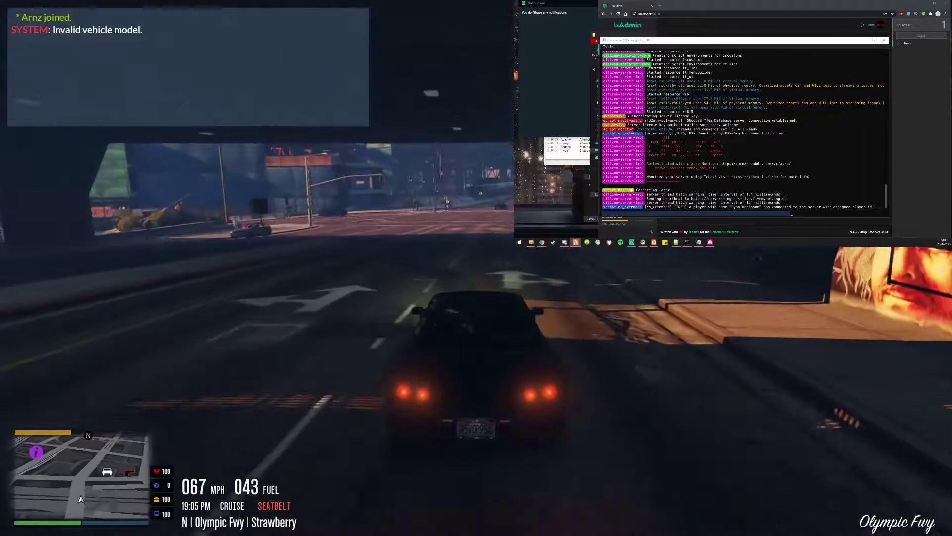
pyautogui.press('d')
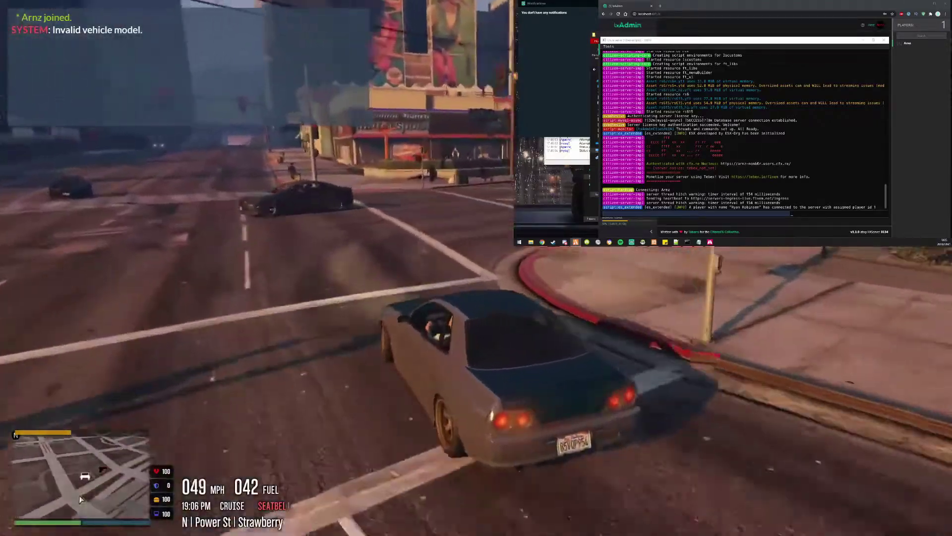
pyautogui.press('d')
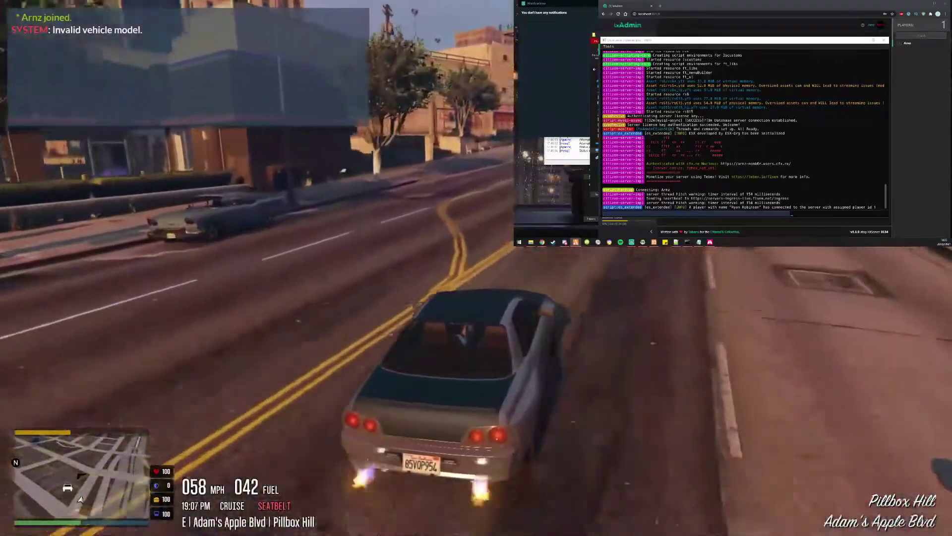
pyautogui.press('a')
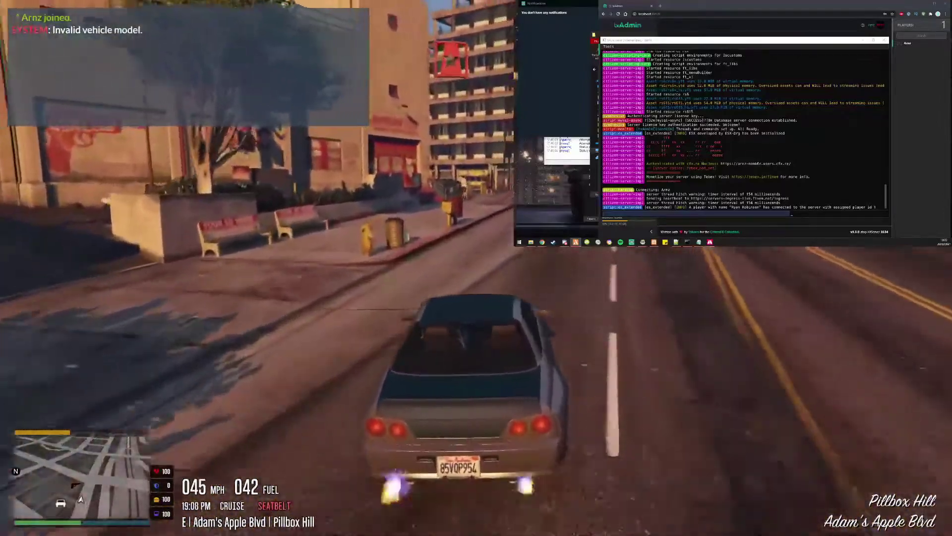
pyautogui.press('a')
pyautogui.press('s')
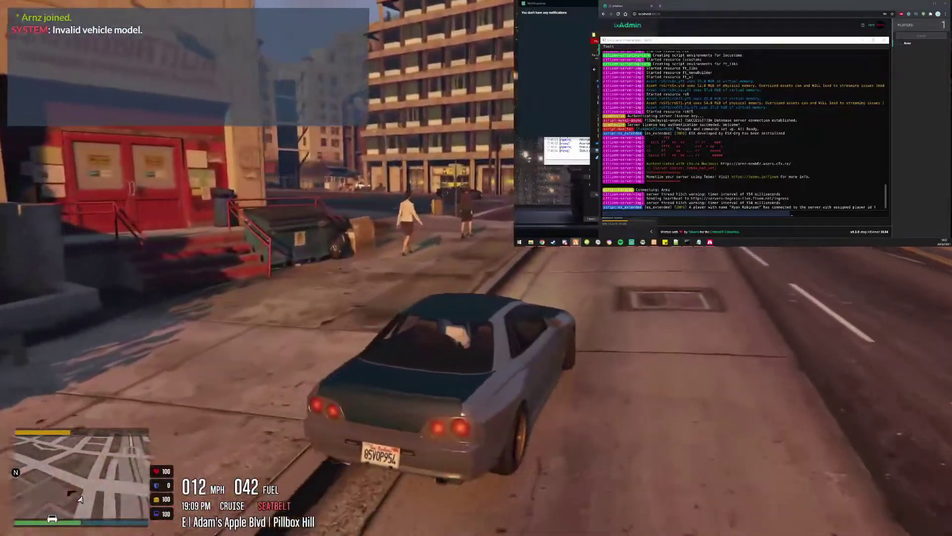
pyautogui.press('f')
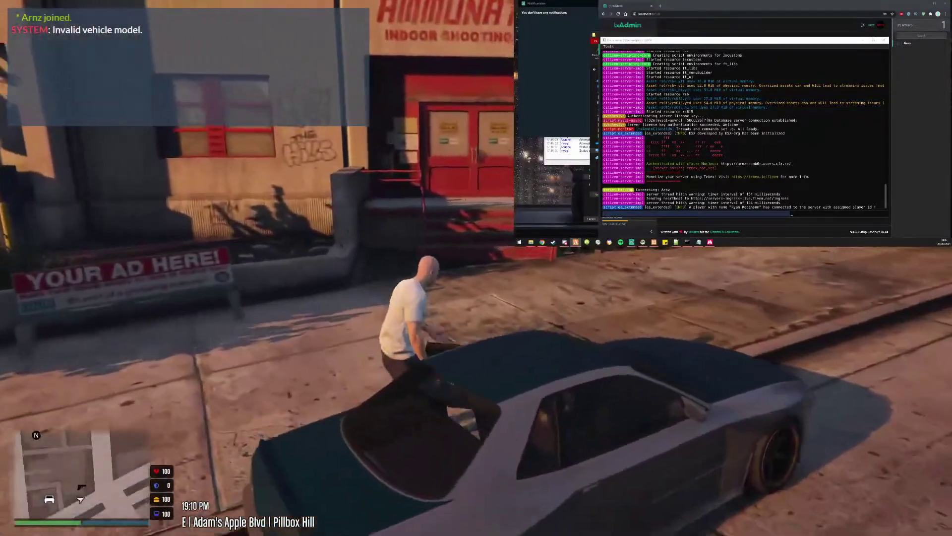
# Step: Walk into Ammu-Nation and buy a Pistol from the weapon price list
pyautogui.press('w')
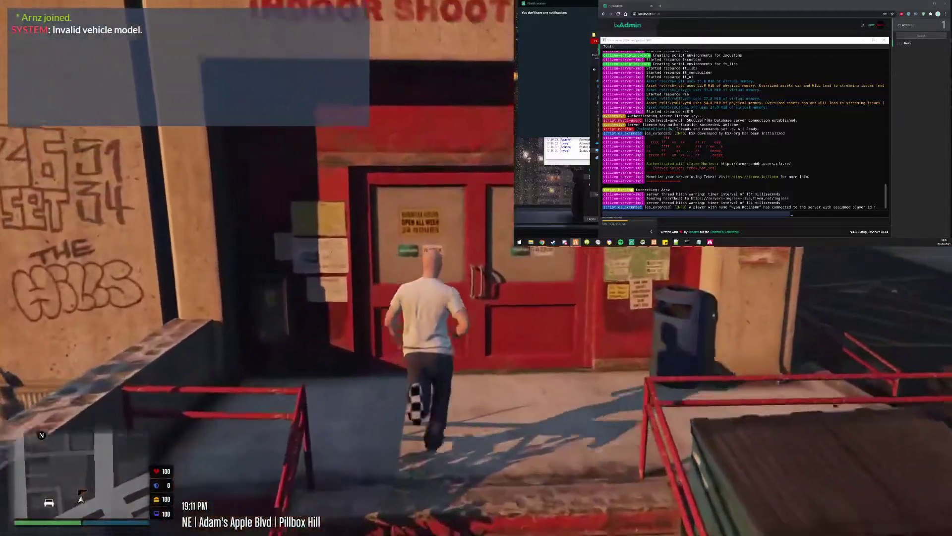
pyautogui.press('w')
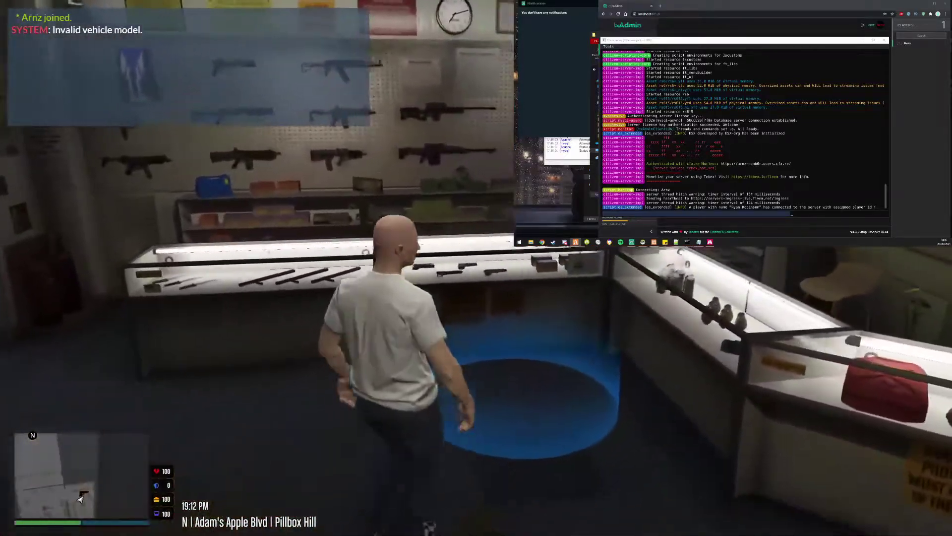
pyautogui.press('e')
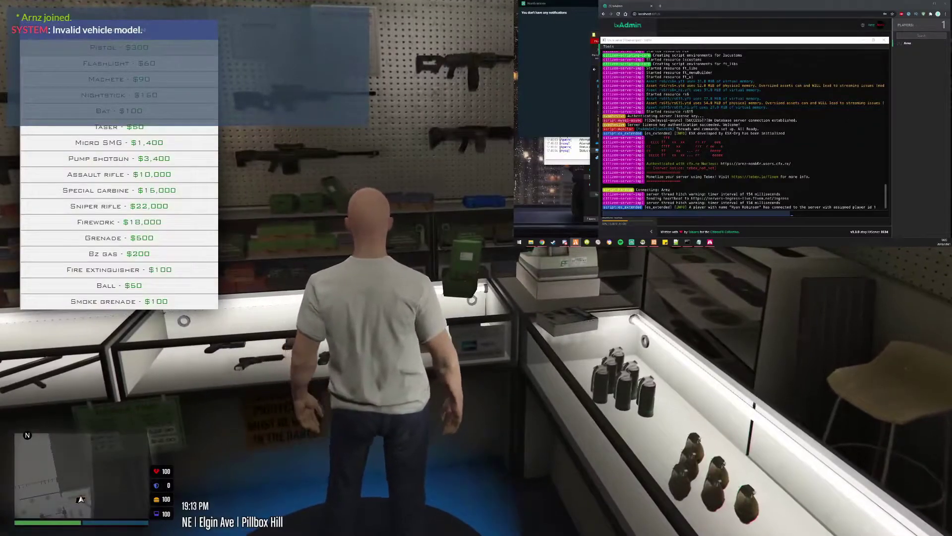
pyautogui.press('Return')
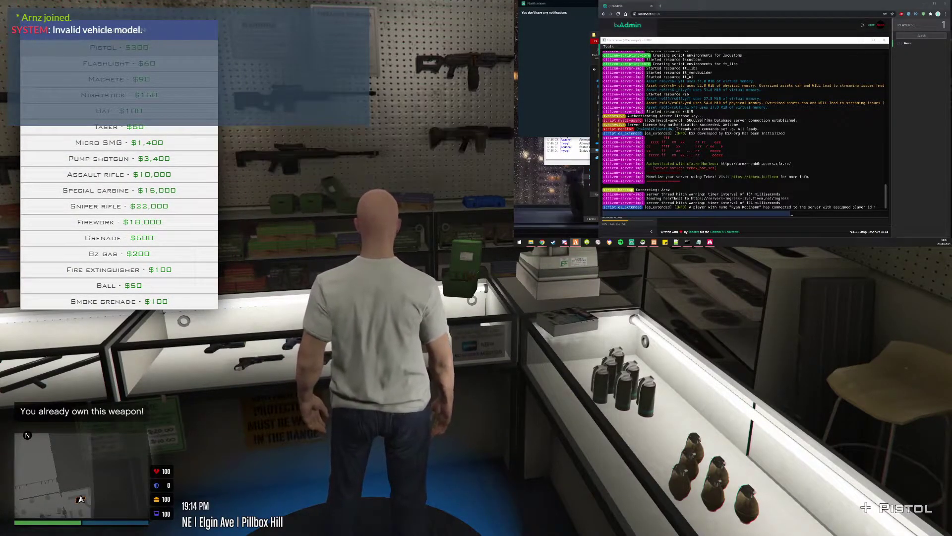
pyautogui.press('Escape')
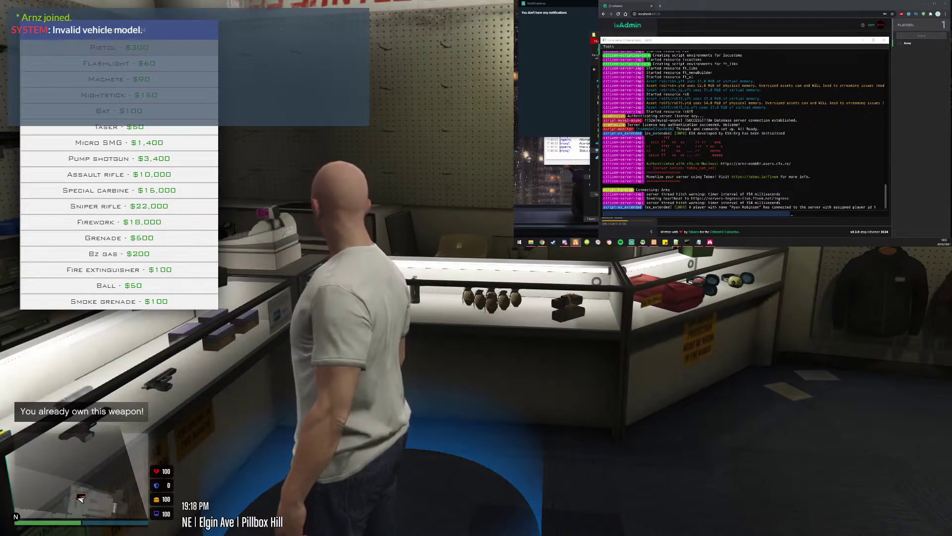
pyautogui.hotkey('alt', 'Tab')
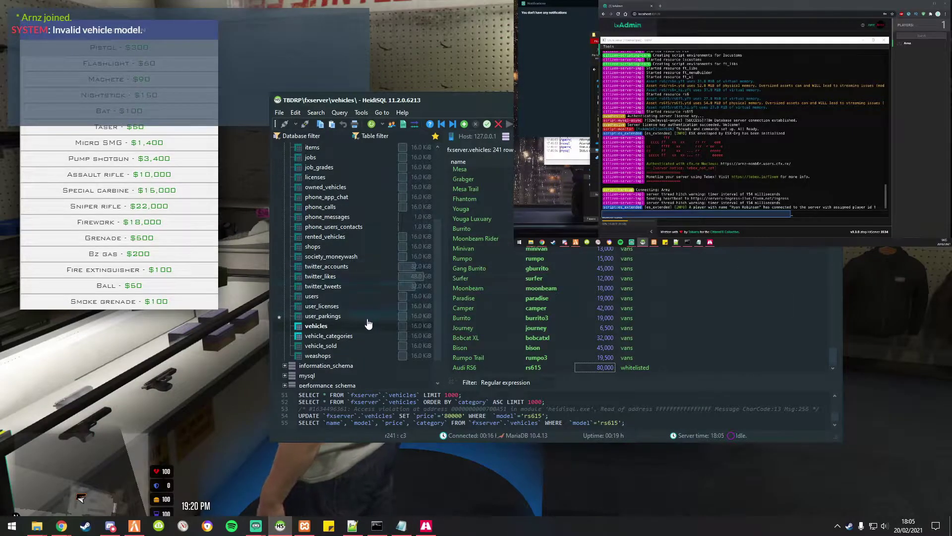
# Step: Open the weashops table and select GunShop rows 33, 29, 27 and 25
pyautogui.click(319, 355)
pyautogui.scroll(-2, 520, 251)
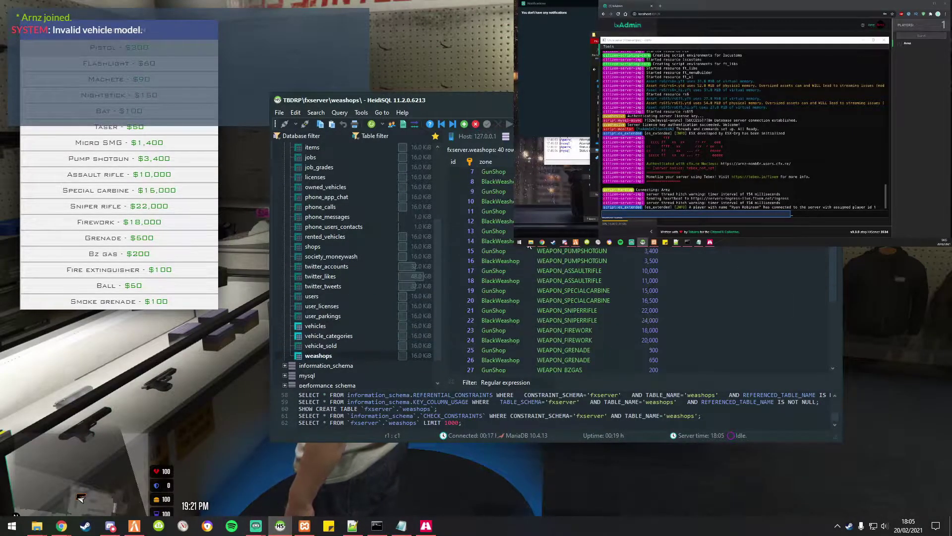
pyautogui.scroll(-1, 519, 250)
pyautogui.scroll(-1, 519, 251)
pyautogui.scroll(-2, 518, 269)
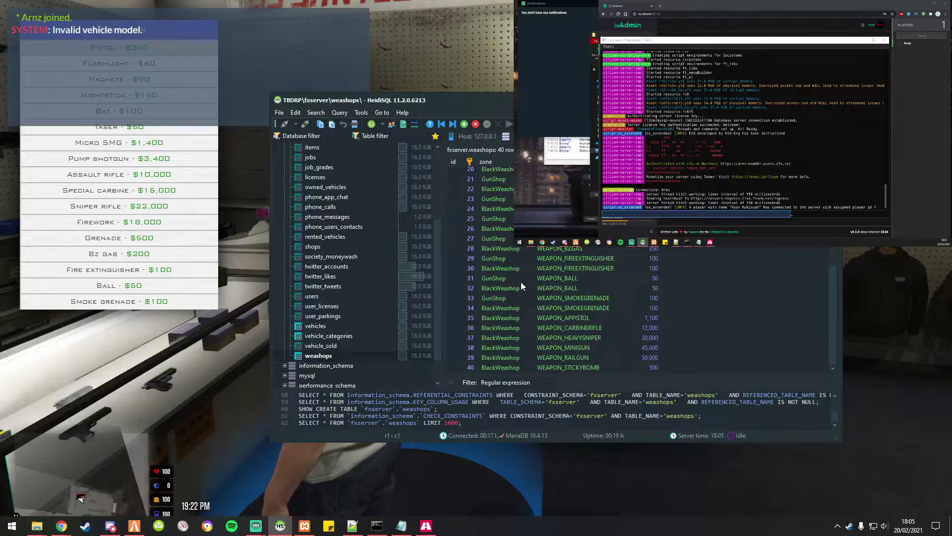
pyautogui.click(521, 338)
pyautogui.scroll(1, 522, 331)
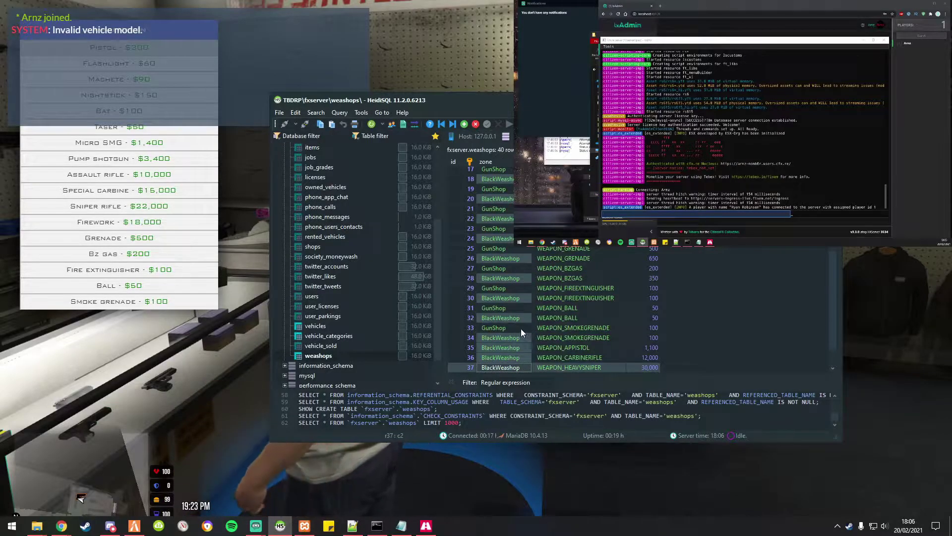
pyautogui.click(521, 328)
pyautogui.keyDown('ctrl'); pyautogui.click(512, 308); pyautogui.keyUp('ctrl')
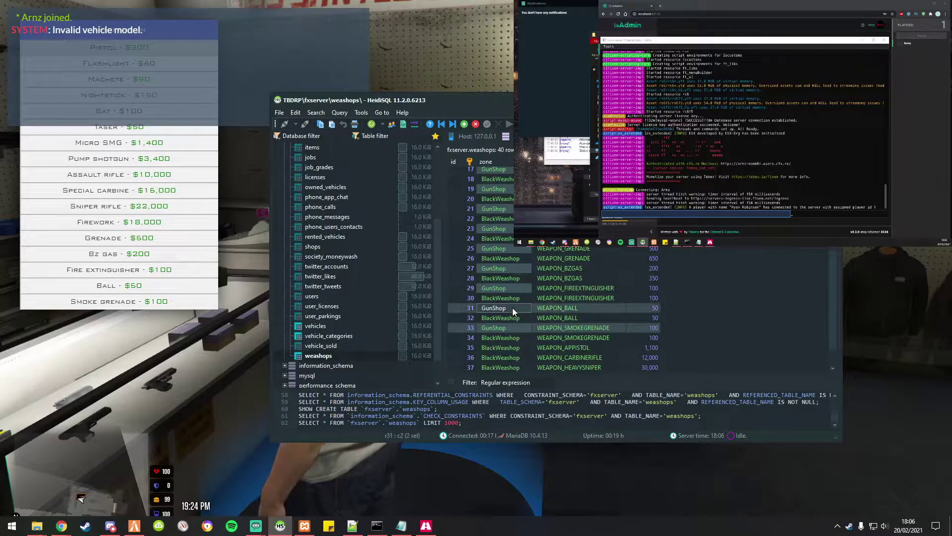
pyautogui.keyDown('ctrl'); pyautogui.click(513, 311); pyautogui.keyUp('ctrl')
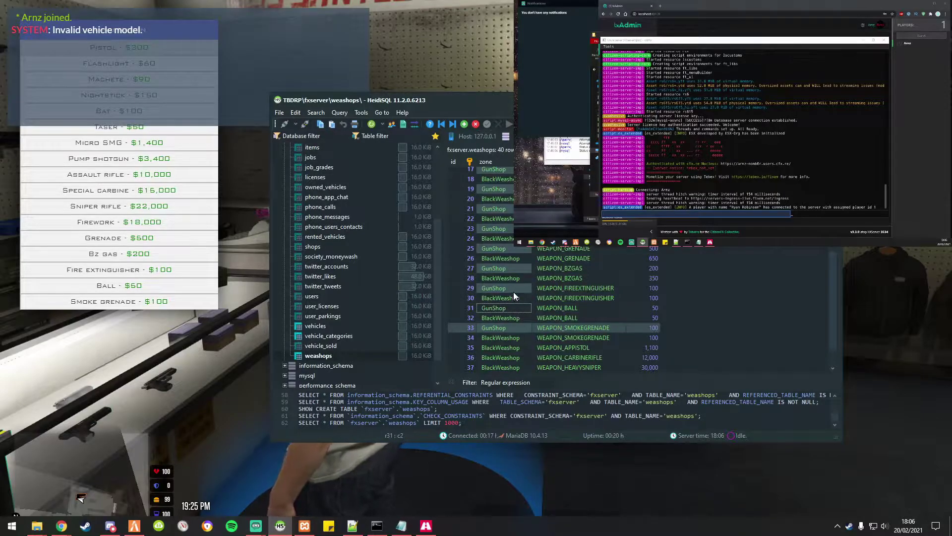
pyautogui.keyDown('ctrl'); pyautogui.click(513, 288); pyautogui.keyUp('ctrl')
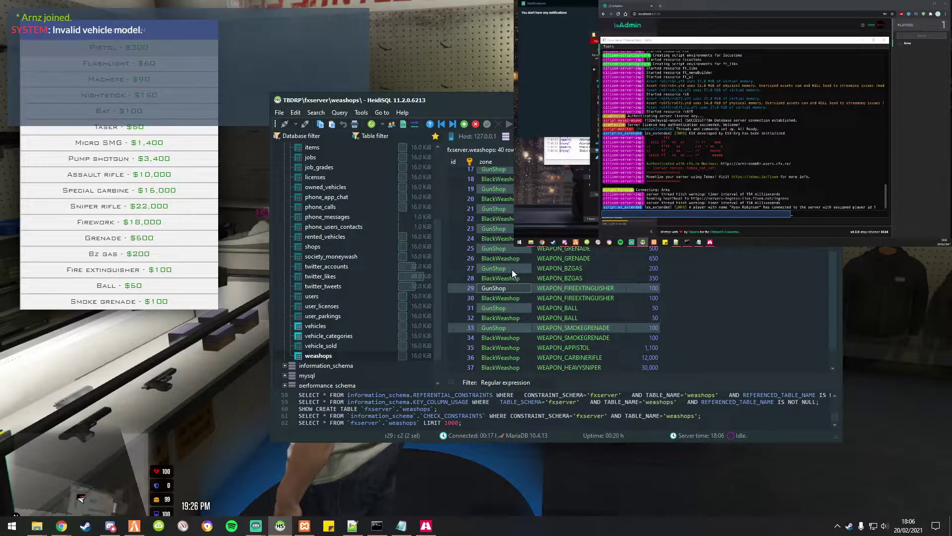
pyautogui.keyDown('ctrl'); pyautogui.click(512, 268); pyautogui.keyUp('ctrl')
pyautogui.keyDown('ctrl'); pyautogui.click(511, 246); pyautogui.keyUp('ctrl')
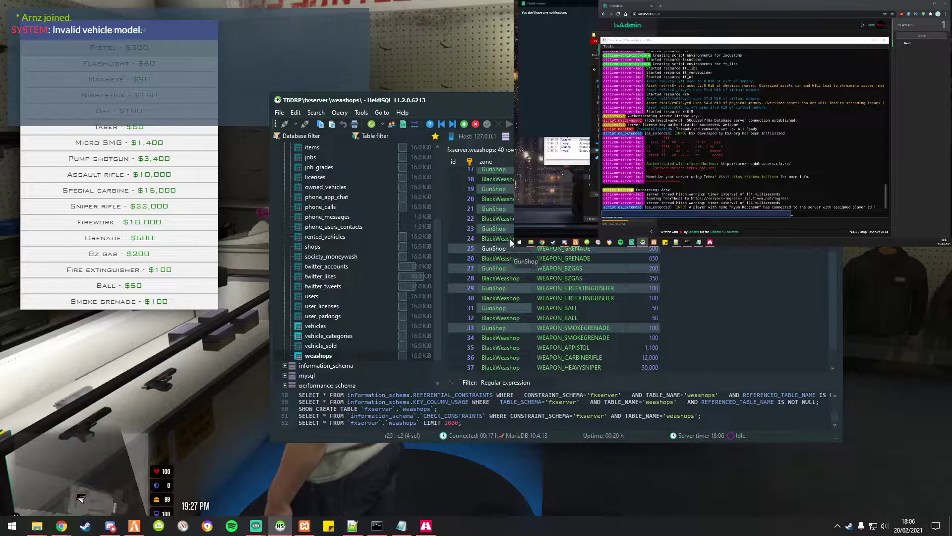
# Step: Add rows 21, 19, 17, 15, 13, 11, 7 and 5 to the selection
pyautogui.keyDown('ctrl'); pyautogui.click(505, 209); pyautogui.keyUp('ctrl')
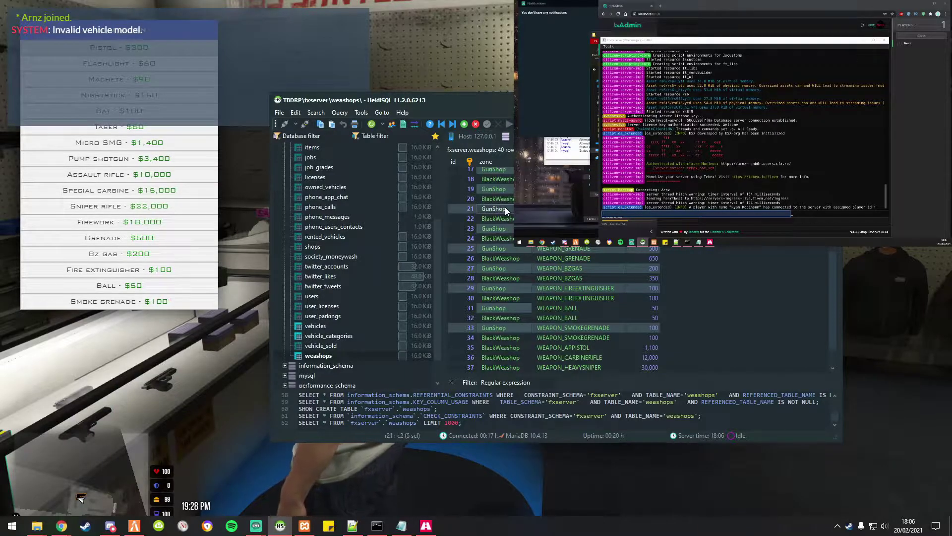
pyautogui.keyDown('ctrl'); pyautogui.click(505, 186); pyautogui.keyUp('ctrl')
pyautogui.scroll(1, 505, 191)
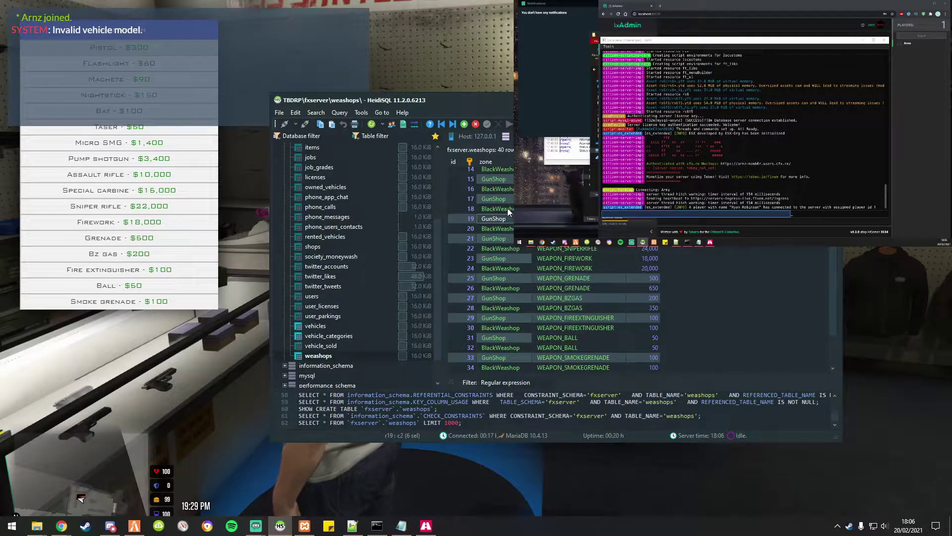
pyautogui.keyDown('ctrl'); pyautogui.click(505, 196); pyautogui.keyUp('ctrl')
pyautogui.scroll(1, 505, 201)
pyautogui.keyDown('ctrl'); pyautogui.click(505, 211); pyautogui.keyUp('ctrl')
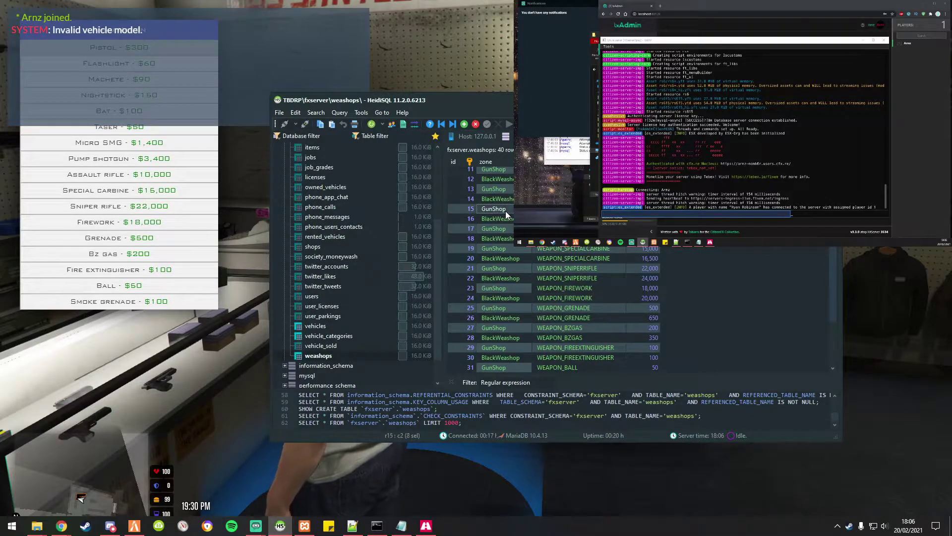
pyautogui.scroll(1, 506, 211)
pyautogui.keyDown('ctrl'); pyautogui.click(506, 217); pyautogui.keyUp('ctrl')
pyautogui.scroll(1, 505, 219)
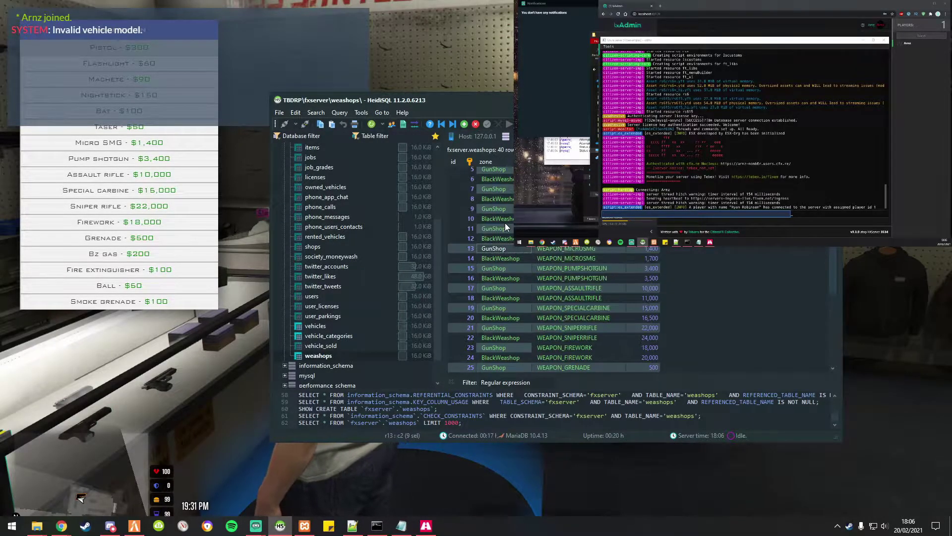
pyautogui.keyDown('ctrl'); pyautogui.click(505, 229); pyautogui.keyUp('ctrl')
pyautogui.scroll(1, 504, 232)
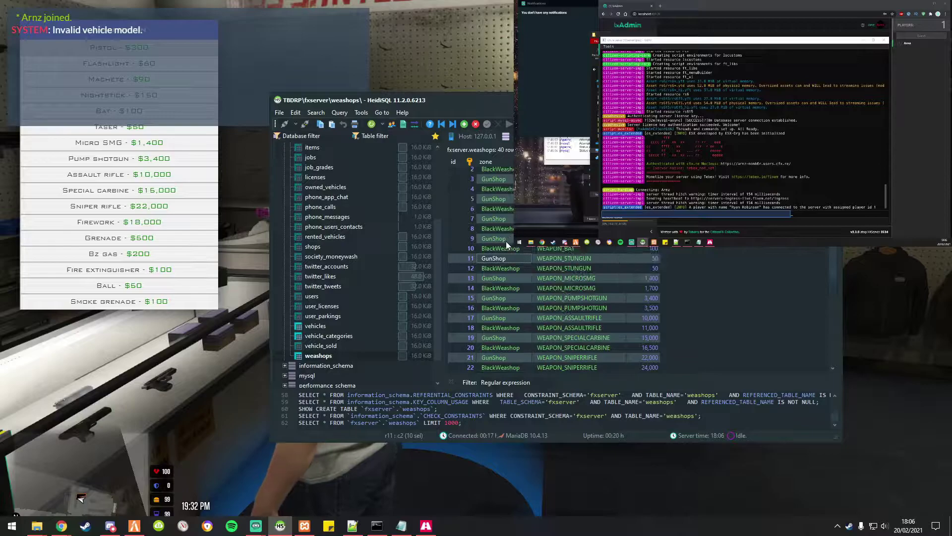
pyautogui.keyDown('ctrl'); pyautogui.click(505, 218); pyautogui.keyUp('ctrl')
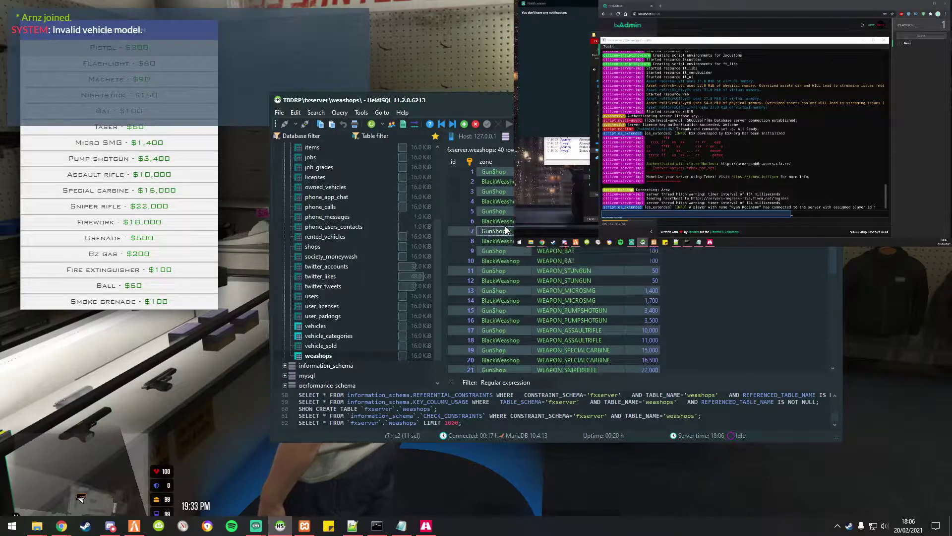
pyautogui.scroll(1, 505, 217)
pyautogui.keyDown('ctrl'); pyautogui.click(506, 214); pyautogui.keyUp('ctrl')
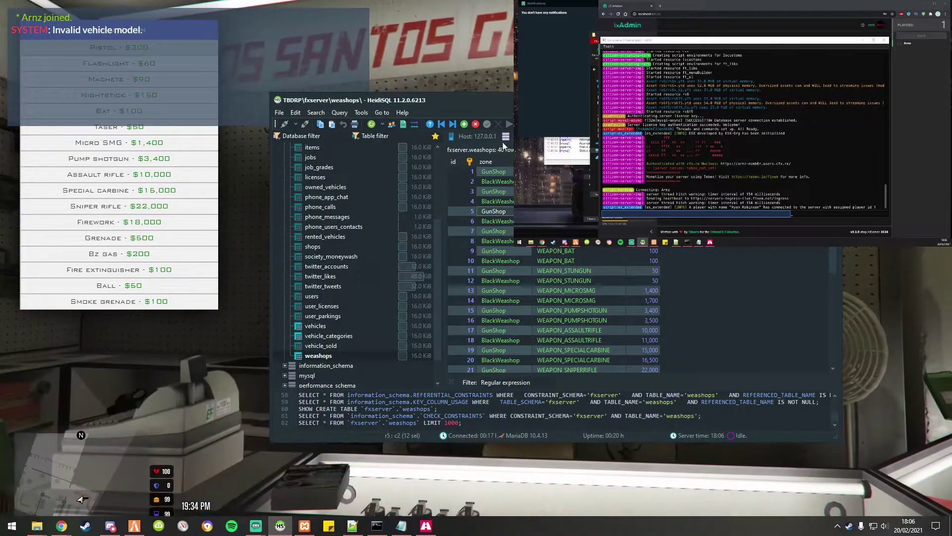
# Step: Delete the 12 selected rows, leaving 28 in weashops
pyautogui.click(476, 124)
pyautogui.click(510, 267)
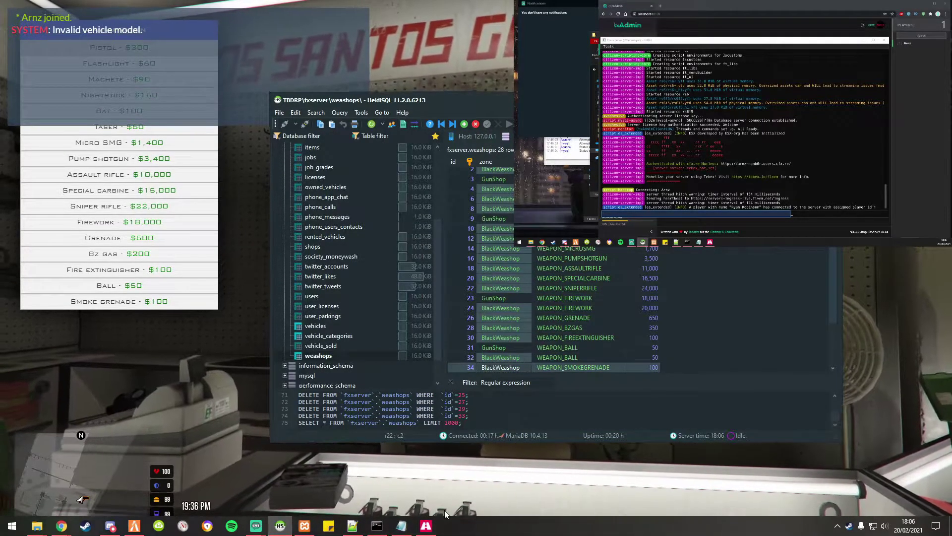
pyautogui.click(445, 509)
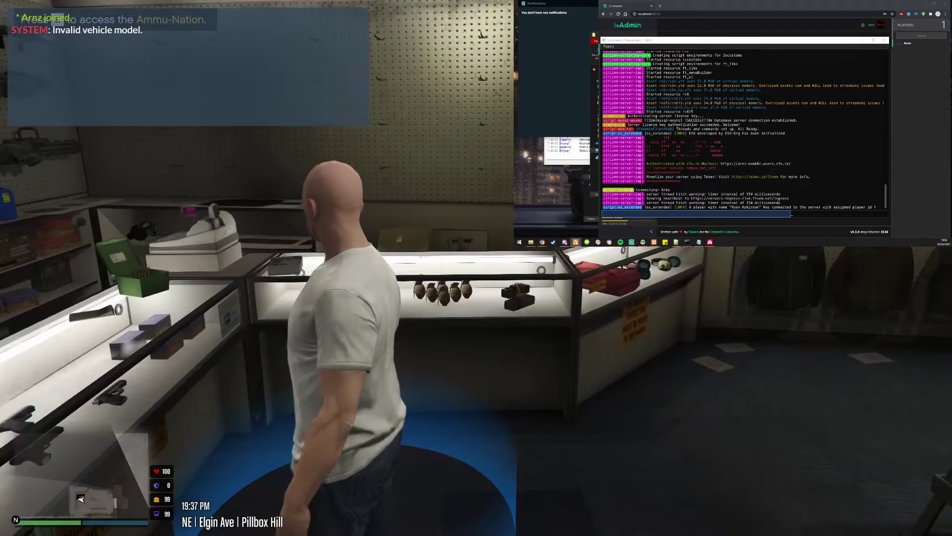
# Step: Run 'restart esx_weaponshop' in the F8 console and check the trimmed shop menu
pyautogui.press('F8')
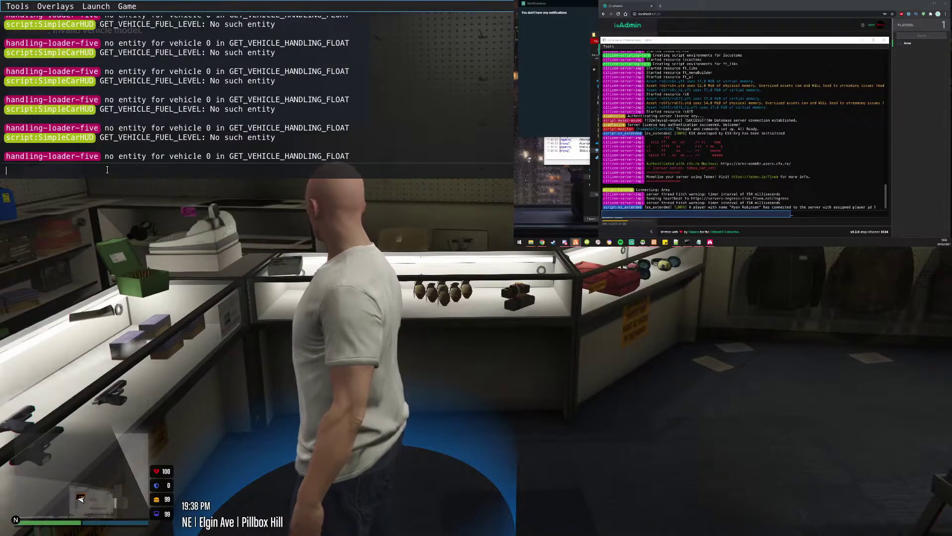
pyautogui.write('restart esx_')
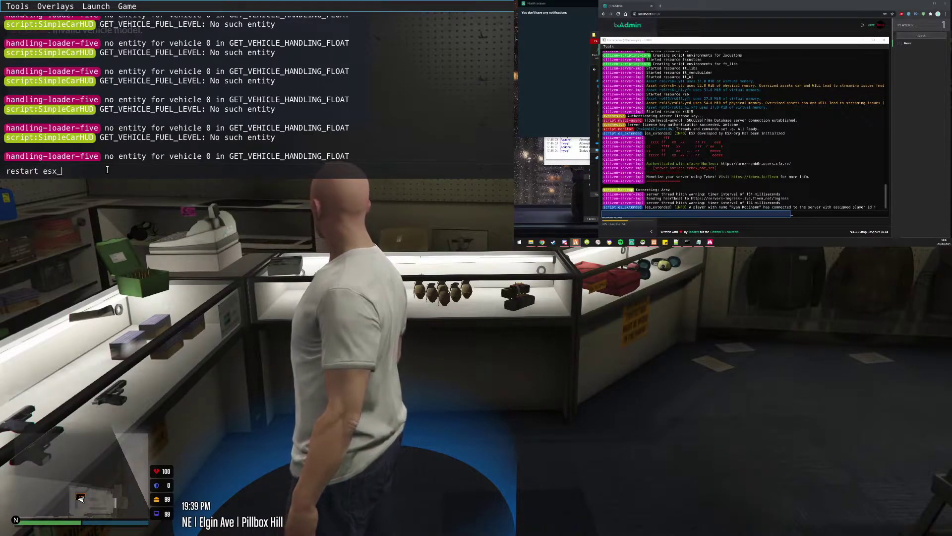
pyautogui.write('ea')
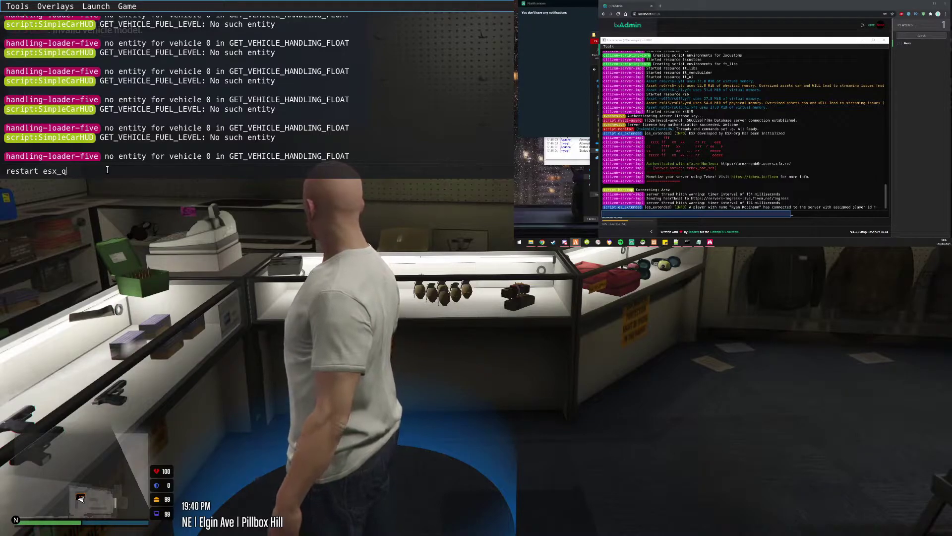
pyautogui.write('aponsh')
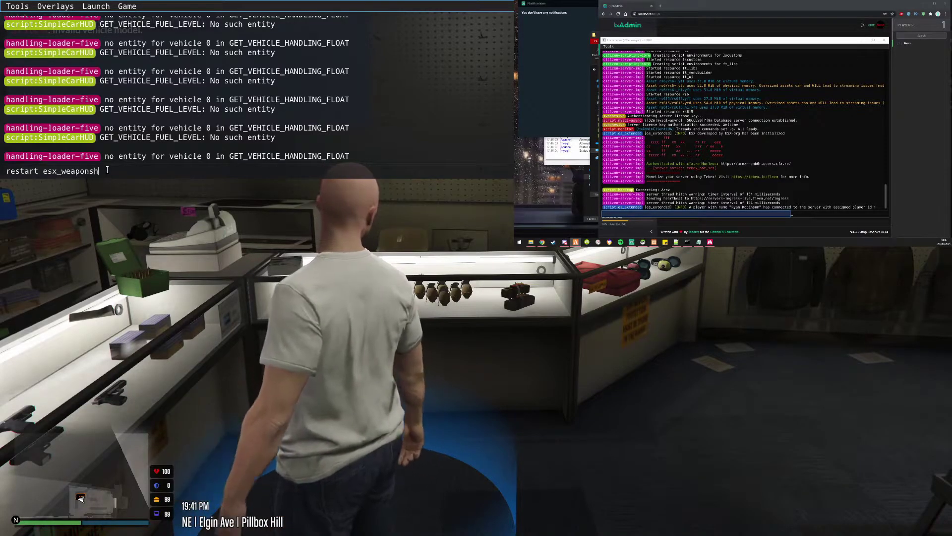
pyautogui.write('op')
pyautogui.press('Return')
pyautogui.press('F8')
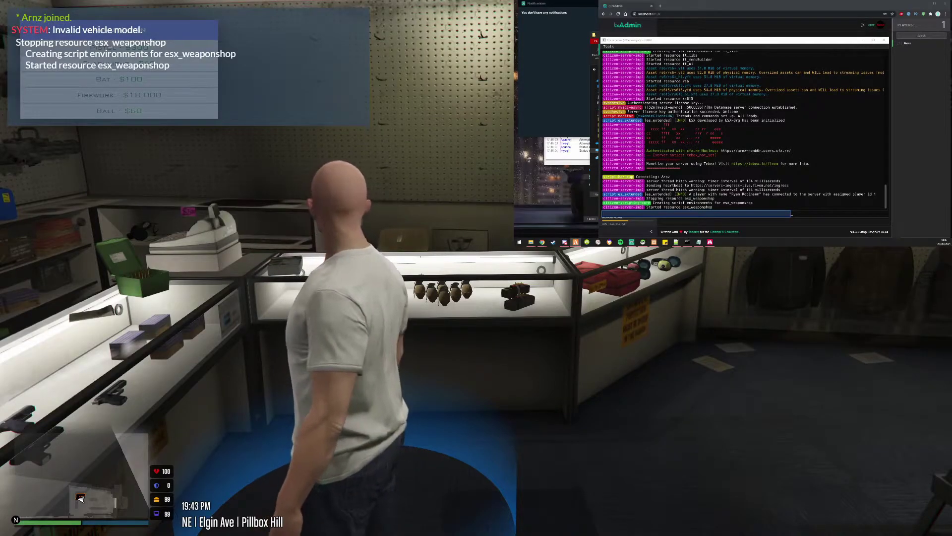
pyautogui.press('Escape')
pyautogui.press('w')
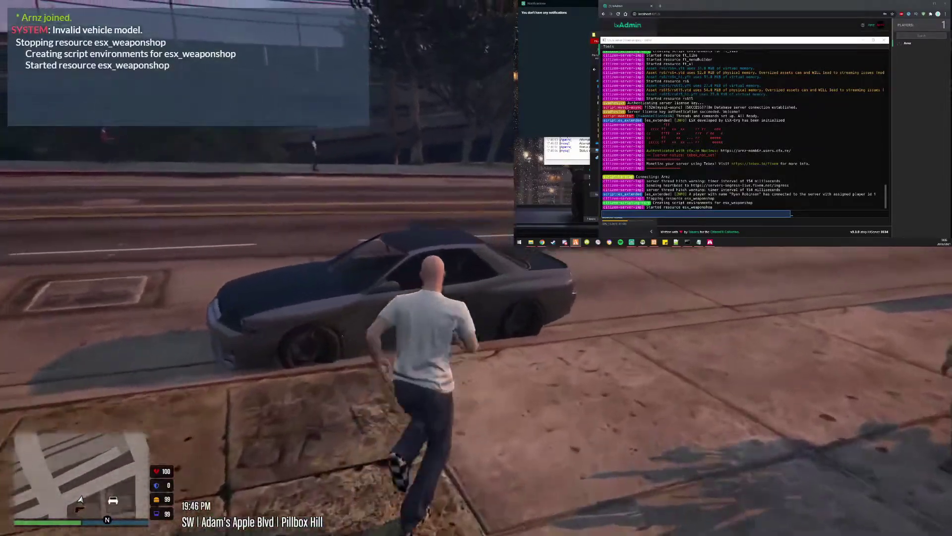
pyautogui.hotkey('alt', 'Tab')
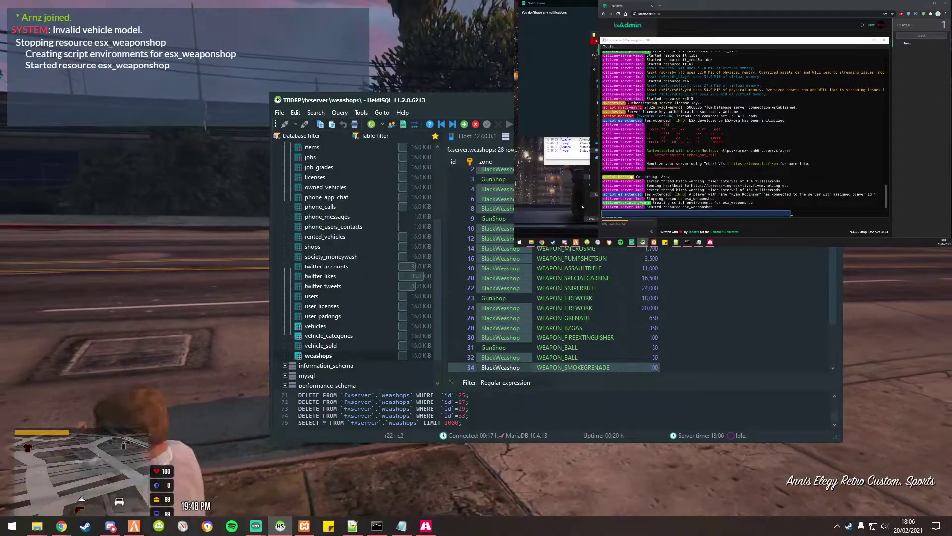
# Step: Open config.lua from the esx_weaponshop resource folder in Notepad++
pyautogui.press('super+e')
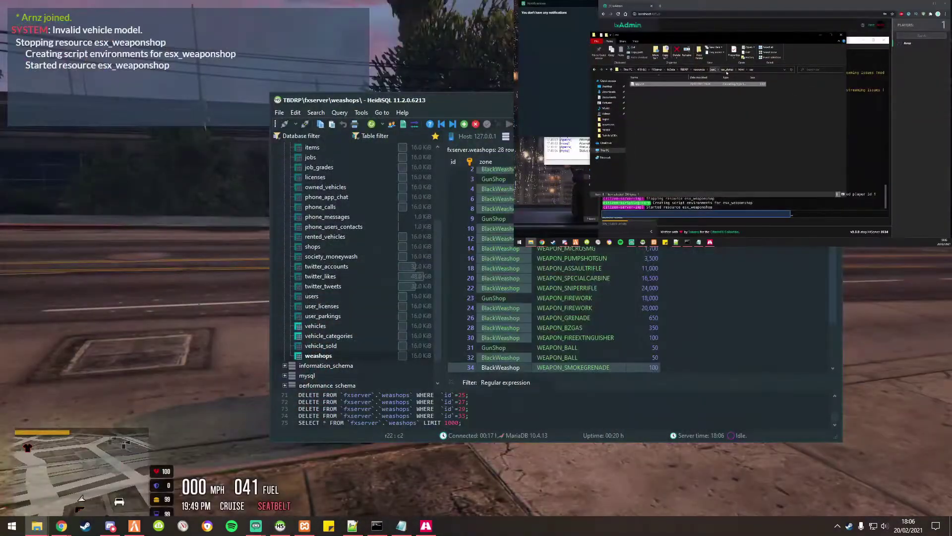
pyautogui.click(723, 71)
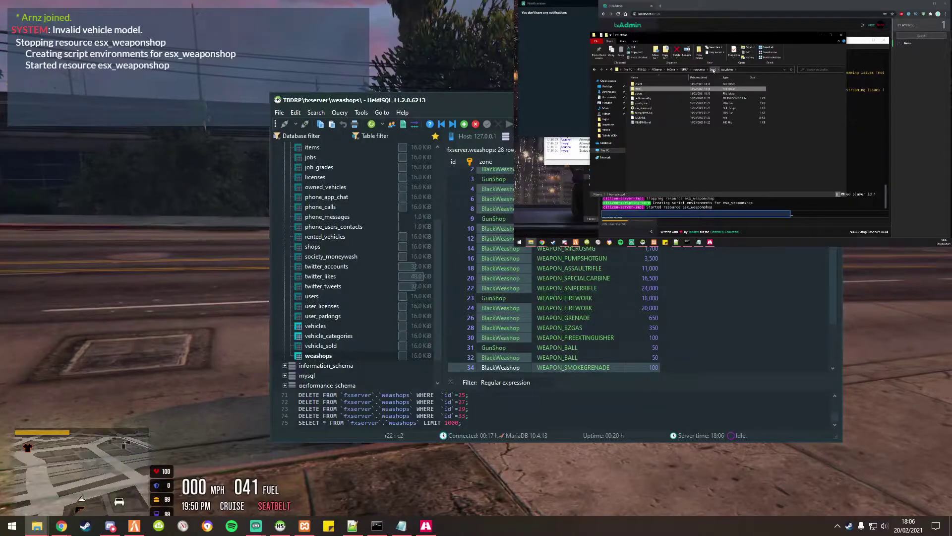
pyautogui.click(713, 70)
pyautogui.doubleClick(690, 185)
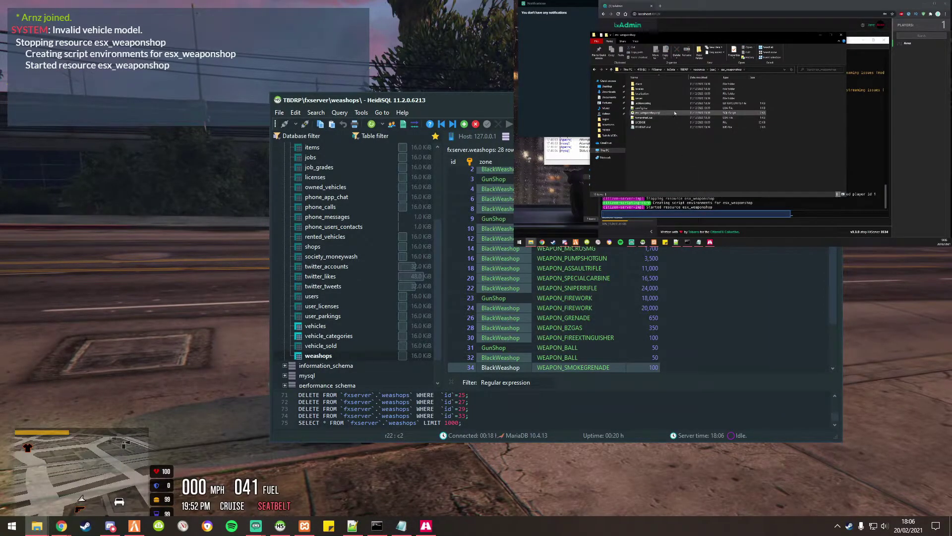
pyautogui.click(680, 99)
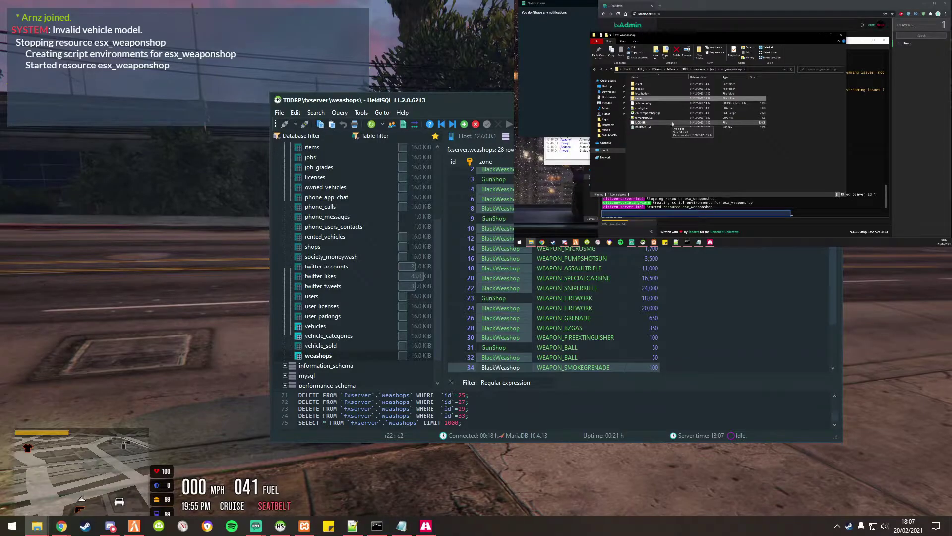
pyautogui.doubleClick(672, 109)
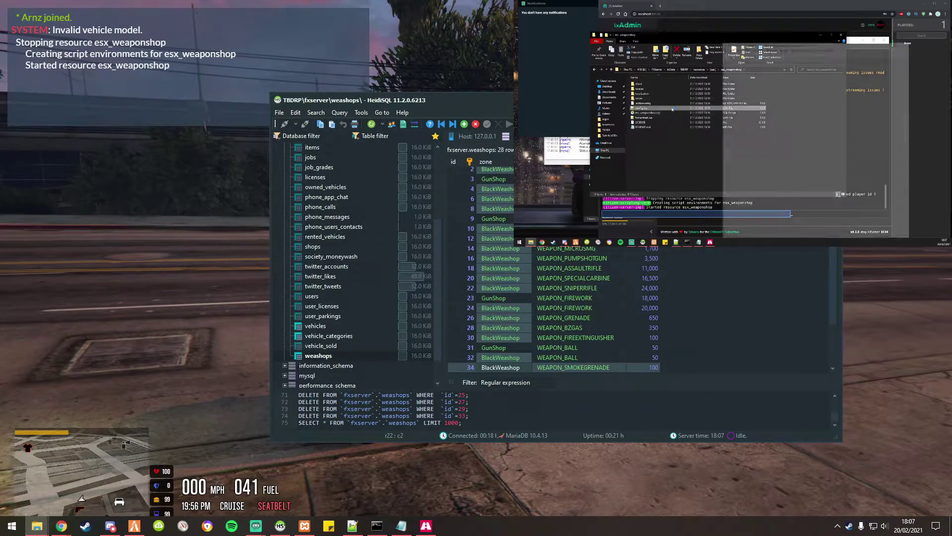
pyautogui.click(528, 114)
# Step: Browse vMenu's Misc Settings and Developer Tools, leaving the car
pyautogui.press('m')
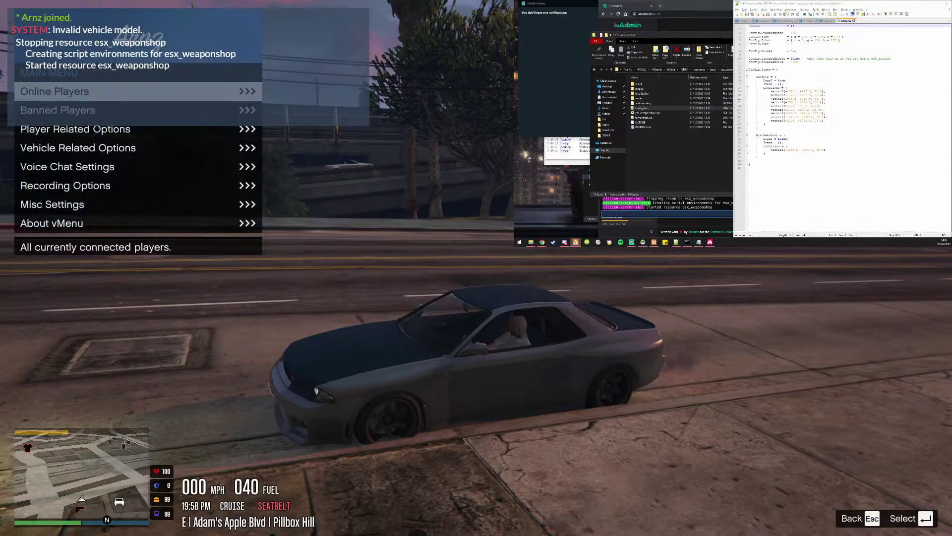
pyautogui.press('Down')
pyautogui.press('Down')
pyautogui.press('Down')
pyautogui.press('Down')
pyautogui.press('Down')
pyautogui.press('Down')
pyautogui.press('Return')
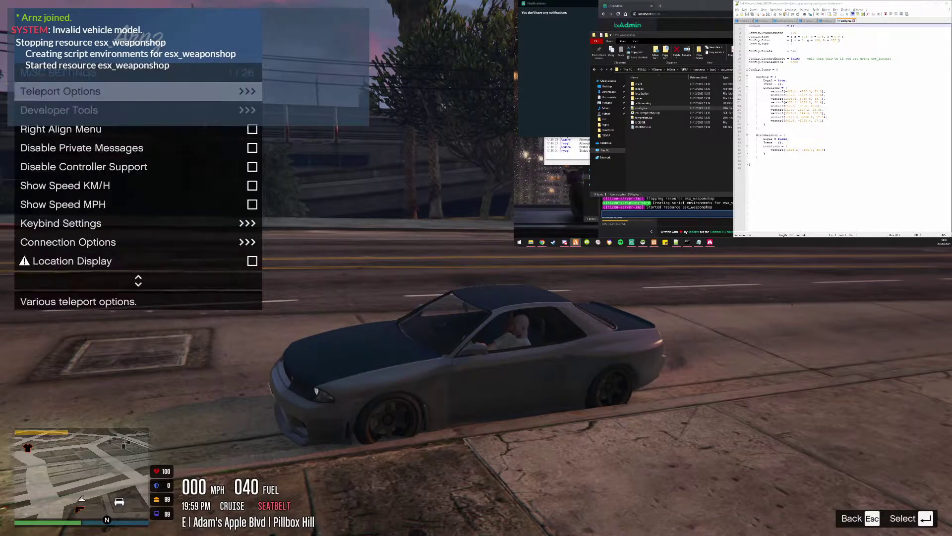
pyautogui.press('Down')
pyautogui.press('f')
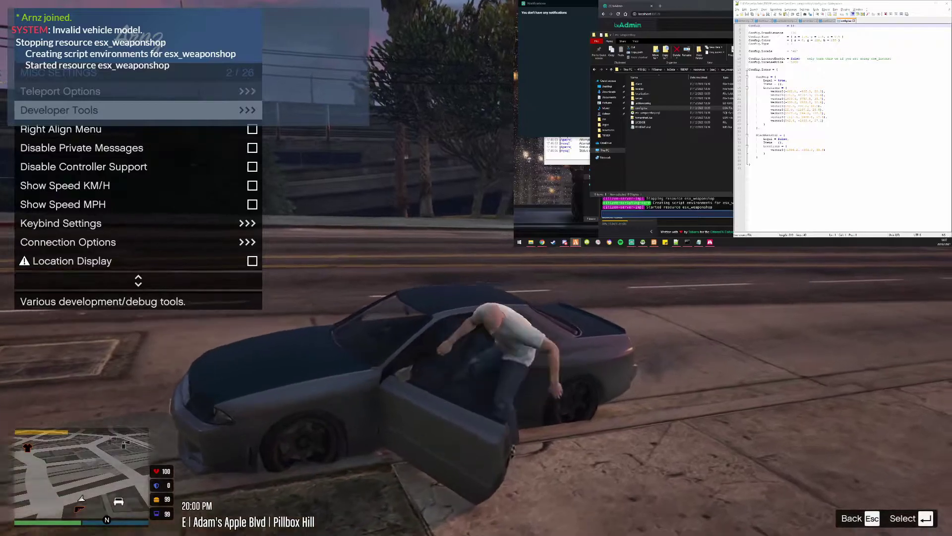
pyautogui.press('Return')
pyautogui.press('BackSpace')
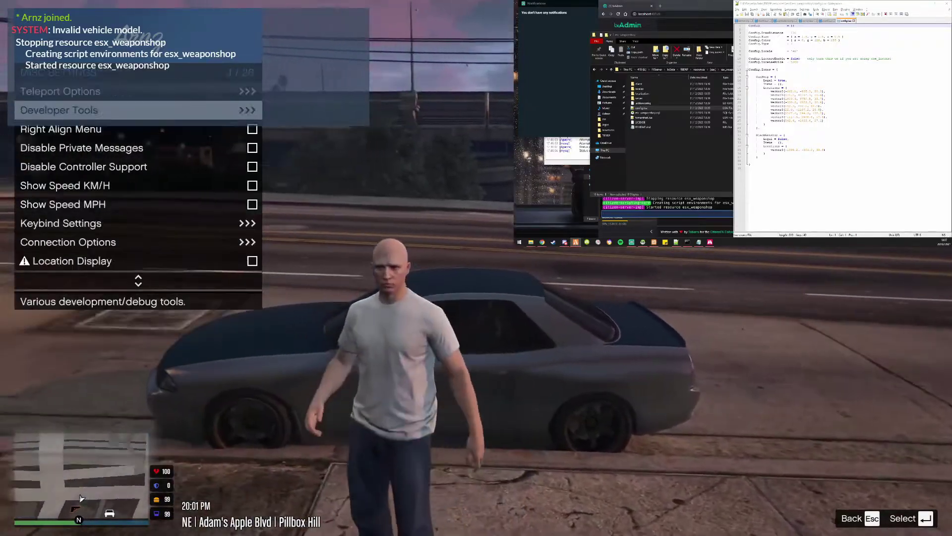
# Step: Teleport into Ammu-Nation with vMenu's Teleport To Coords using pasted coordinates
pyautogui.press('Up')
pyautogui.press('Return')
pyautogui.press('Down')
pyautogui.press('Return')
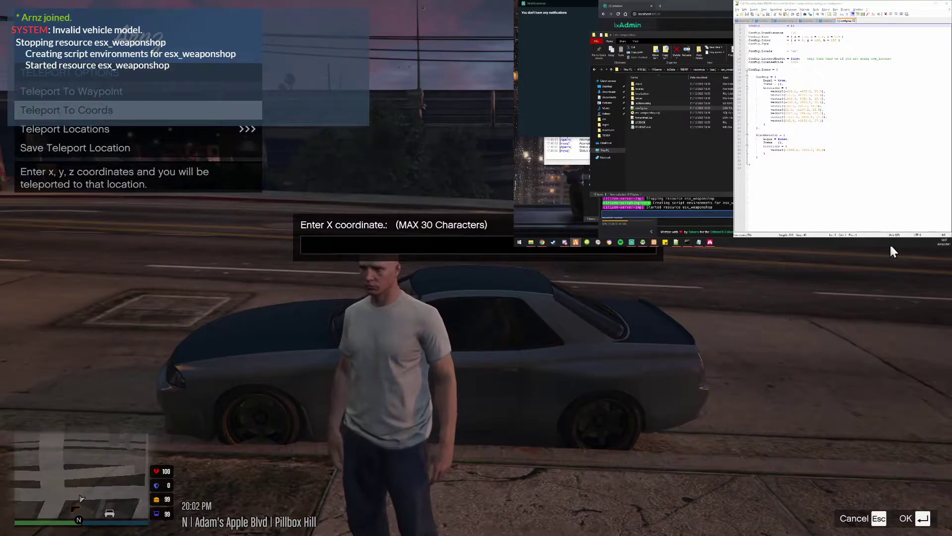
pyautogui.hotkey('ctrl', 'v')
pyautogui.press('Return')
pyautogui.press('BackSpace')
pyautogui.press('m')
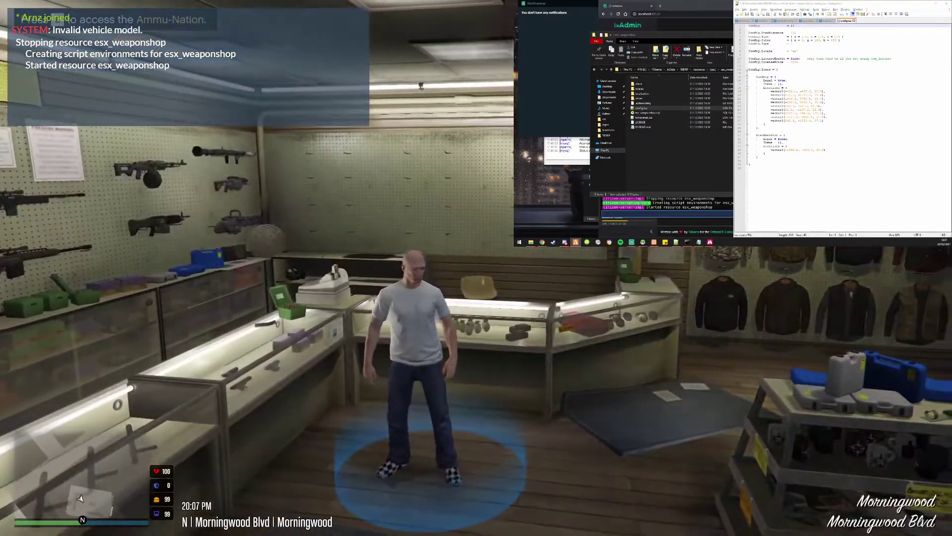
# Step: Set a waypoint near Cat-Claw Avenue on the pause map
pyautogui.press('Escape')
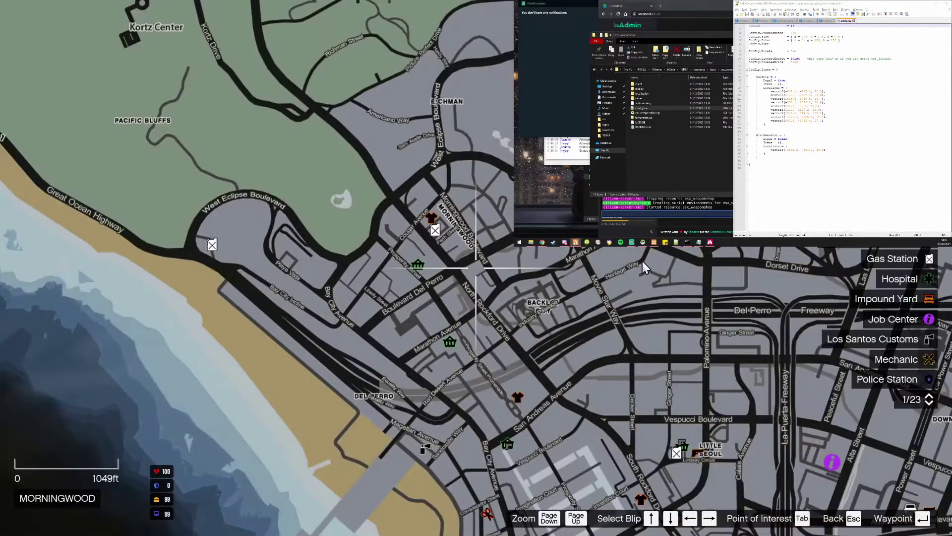
pyautogui.scroll(3, 632, 264)
pyautogui.click(619, 274)
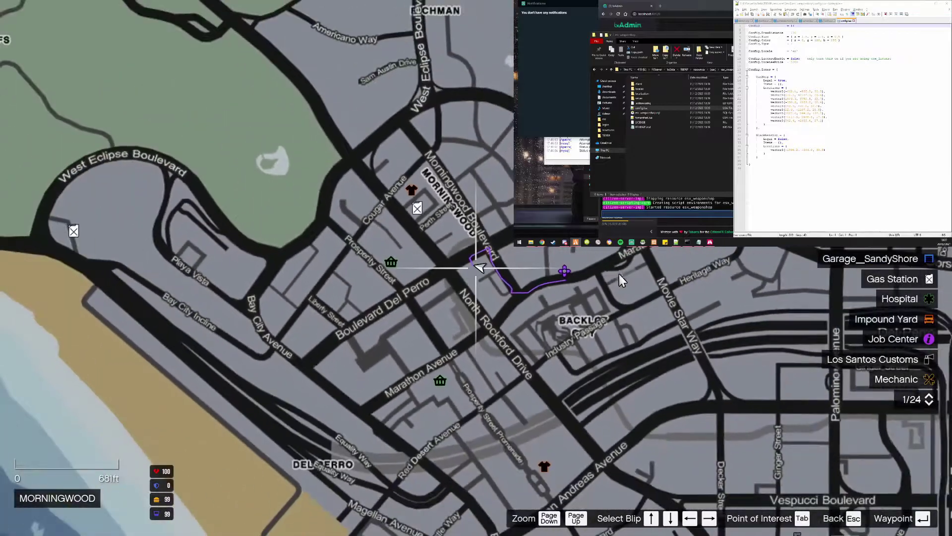
pyautogui.press('Escape')
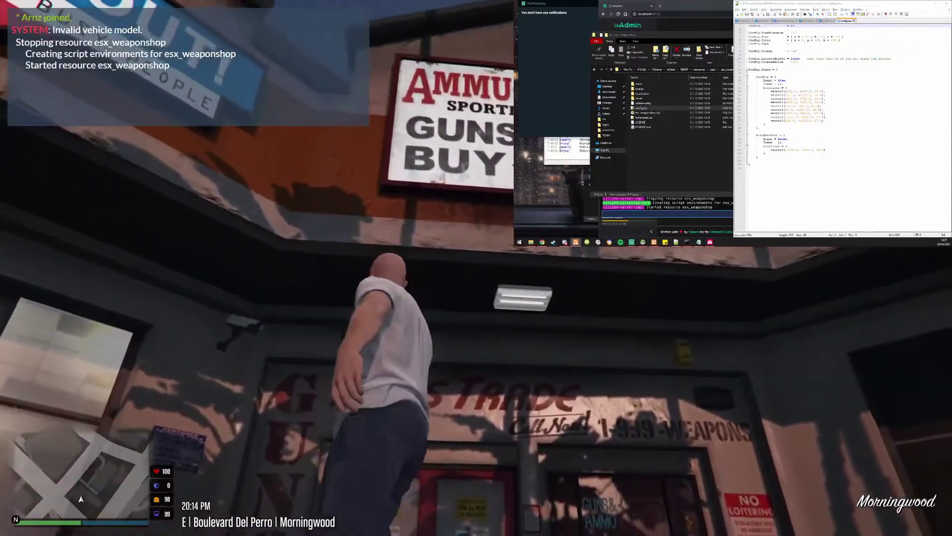
pyautogui.press('Escape')
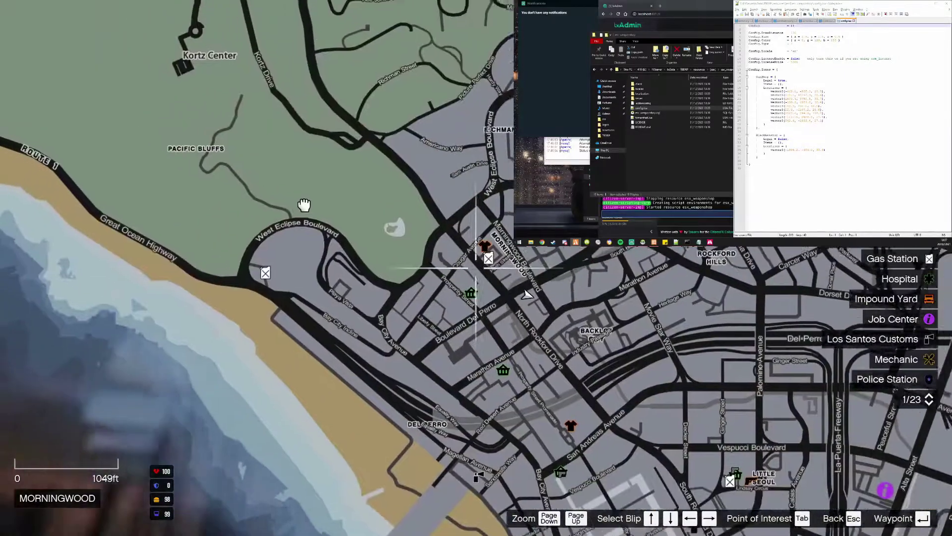
pyautogui.press('Escape')
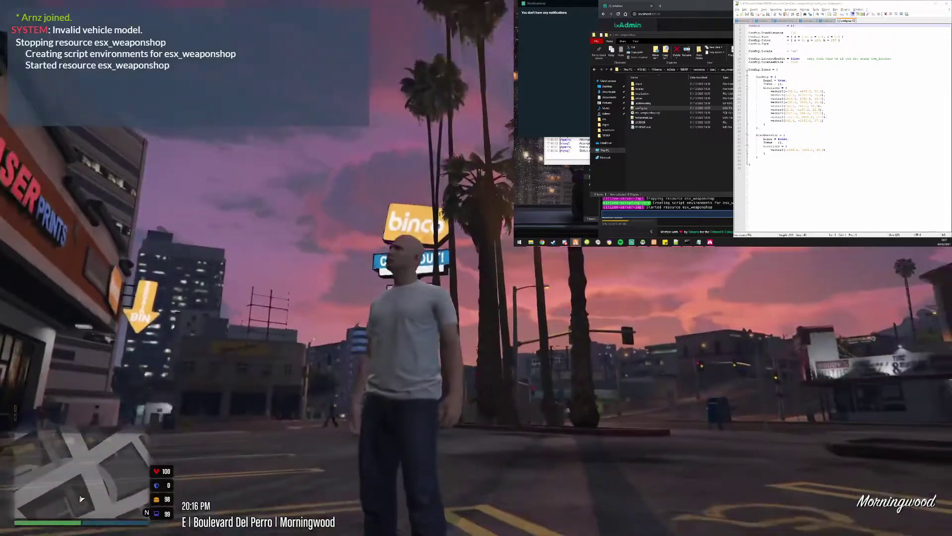
pyautogui.press('Escape')
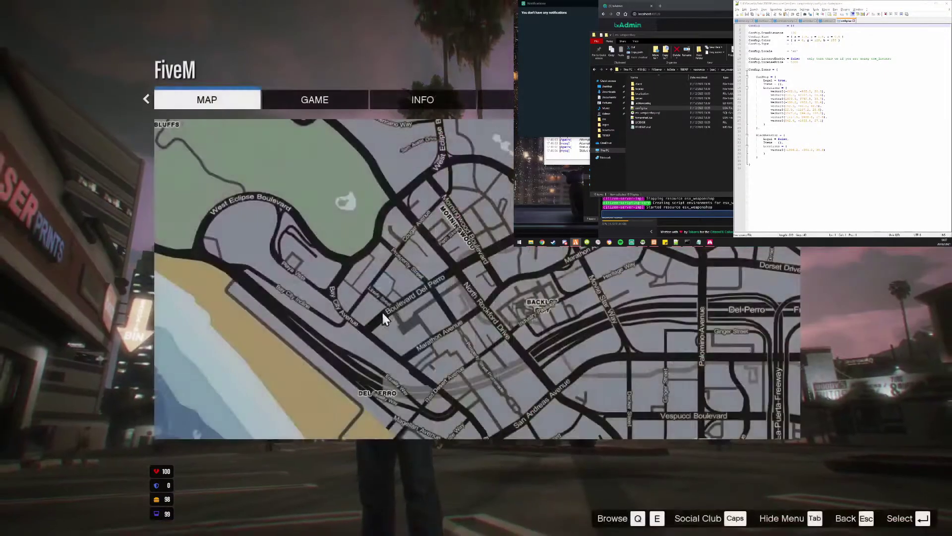
pyautogui.scroll(-5, 484, 277)
pyautogui.moveTo(430, 292)
pyautogui.mouseDown()
pyautogui.moveTo(417, 277)
pyautogui.moveTo(385, 313)
pyautogui.moveTo(332, 269)
pyautogui.mouseUp()
pyautogui.scroll(5, 400, 296)
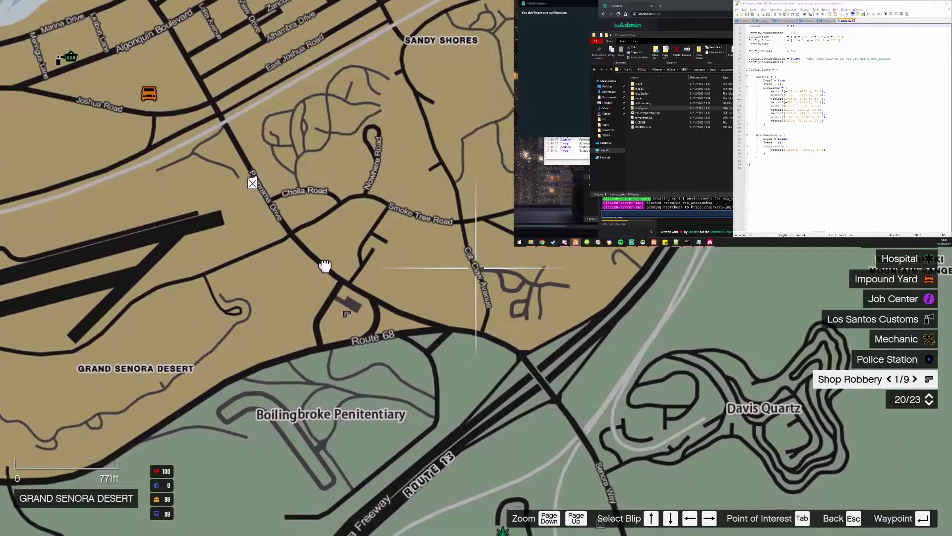
pyautogui.moveTo(325, 265); pyautogui.dragTo(321, 264)
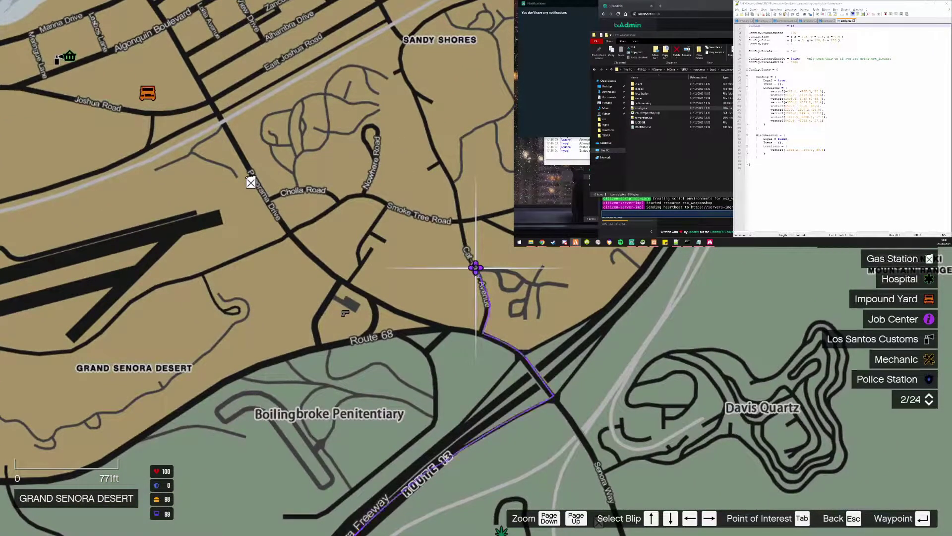
pyautogui.press('Escape')
# Step: Jump to the Cat-Claw Avenue waypoint with vMenu's Teleport To Waypoint
pyautogui.press('m')
pyautogui.press('Return')
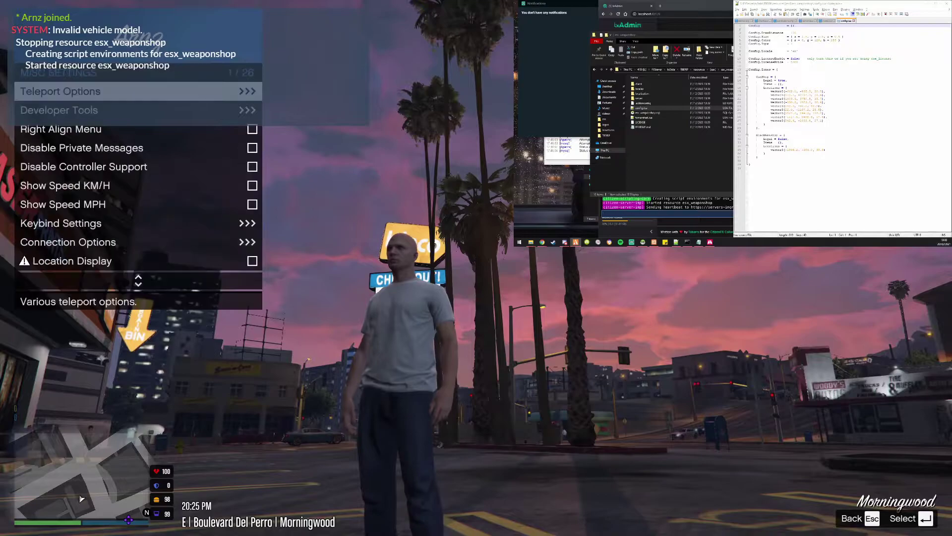
pyautogui.press('Down')
pyautogui.press('Up')
pyautogui.press('Return')
pyautogui.press('Up')
pyautogui.press('Return')
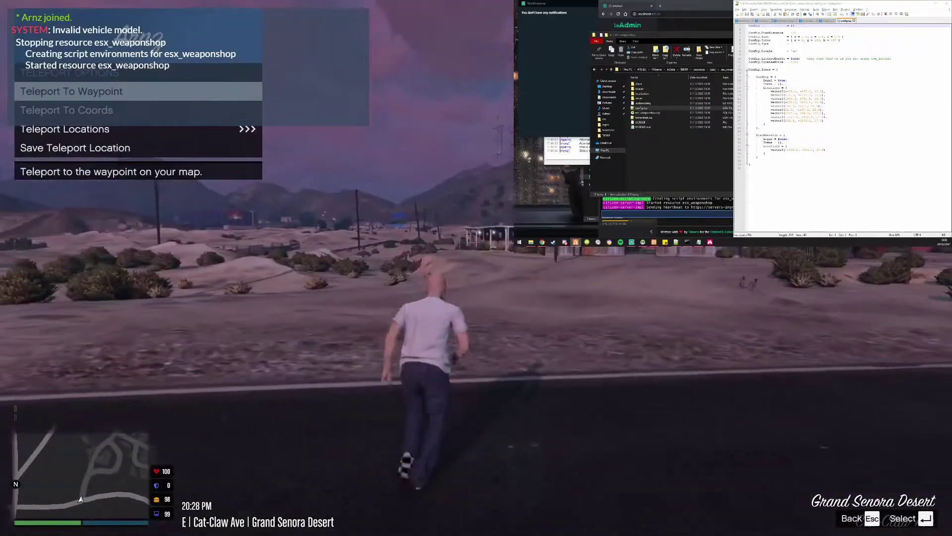
pyautogui.press('Escape')
pyautogui.press('Escape')
pyautogui.press('Escape')
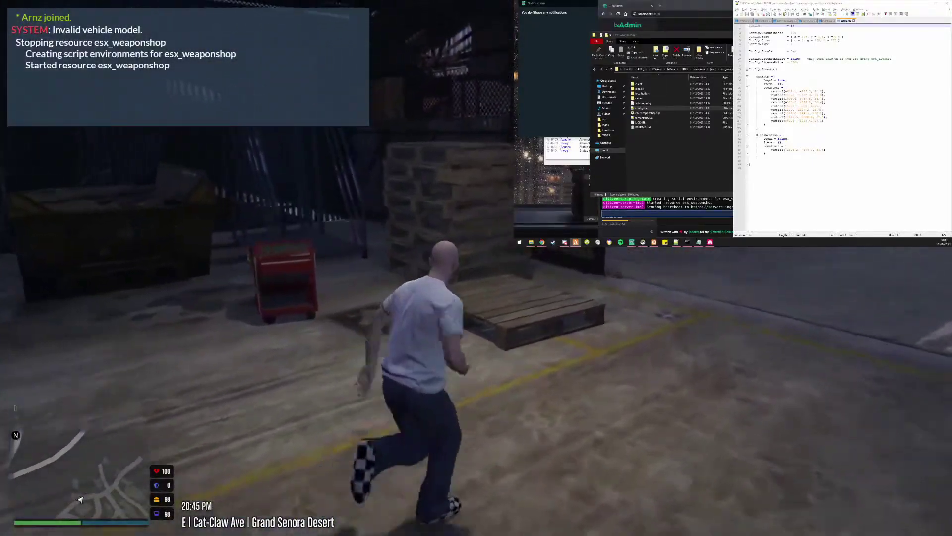
# Step: Set a waypoint on Innocence Boulevard in Cypress Flats and teleport there with vMenu
pyautogui.press('Escape')
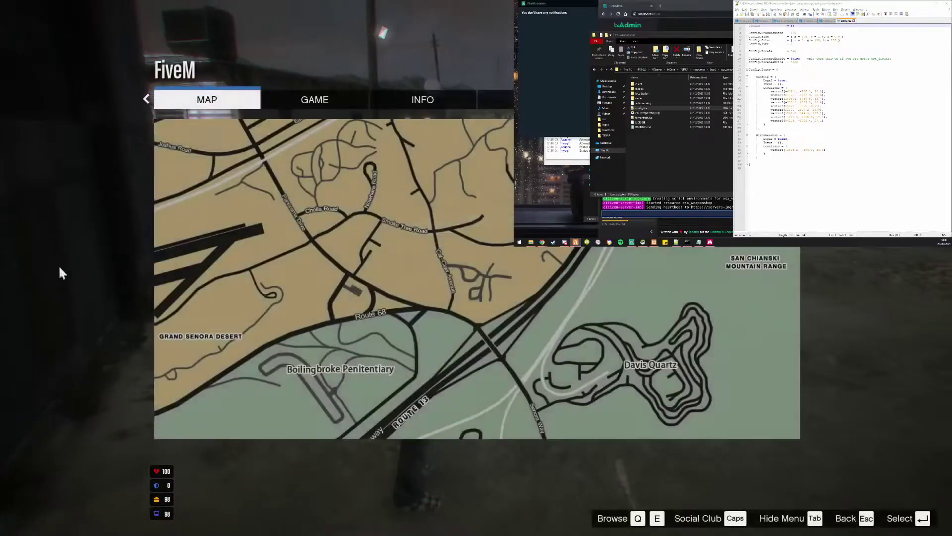
pyautogui.scroll(2, 419, 279)
pyautogui.scroll(3, 432, 323)
pyautogui.scroll(2, 407, 337)
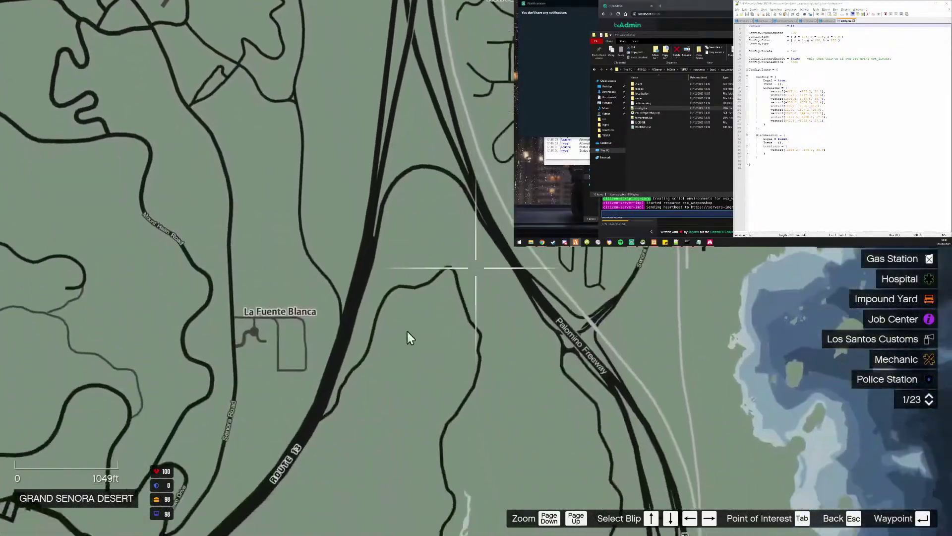
pyautogui.moveTo(407, 337)
pyautogui.mouseDown()
pyautogui.moveTo(387, 278)
pyautogui.moveTo(382, 340)
pyautogui.mouseUp()
pyautogui.scroll(-2, 383, 313)
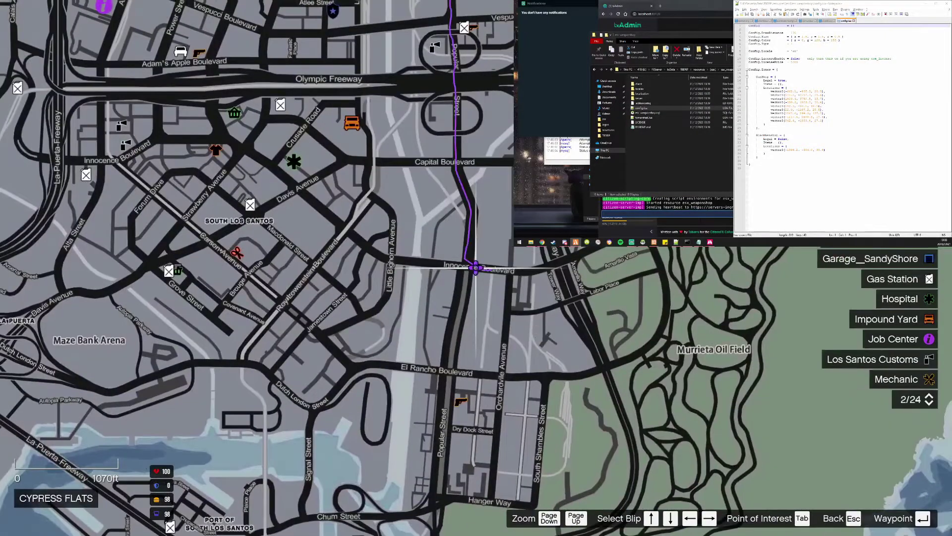
pyautogui.press('Escape')
pyautogui.press('m')
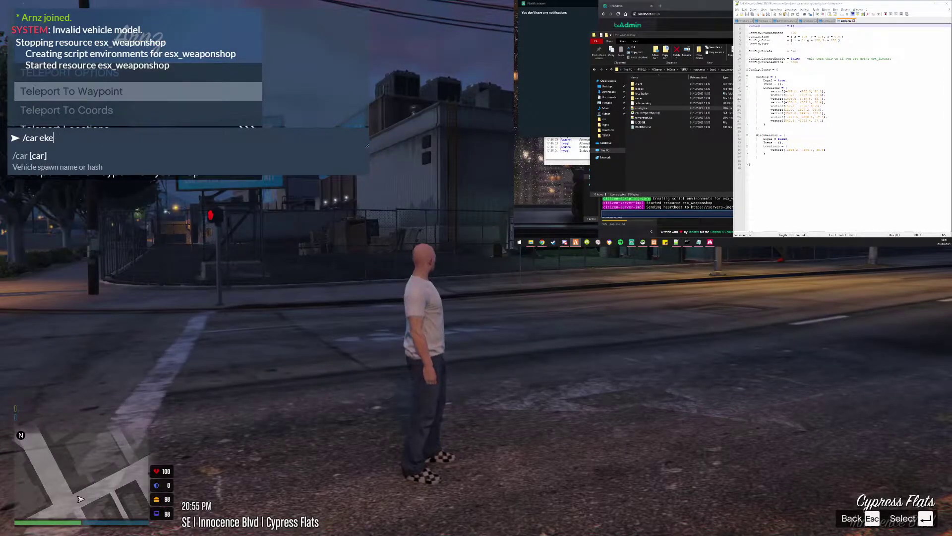
# Step: Spawn an Elegy Retro Custom, turn it around and drive down Popular Street
pyautogui.press('Return')
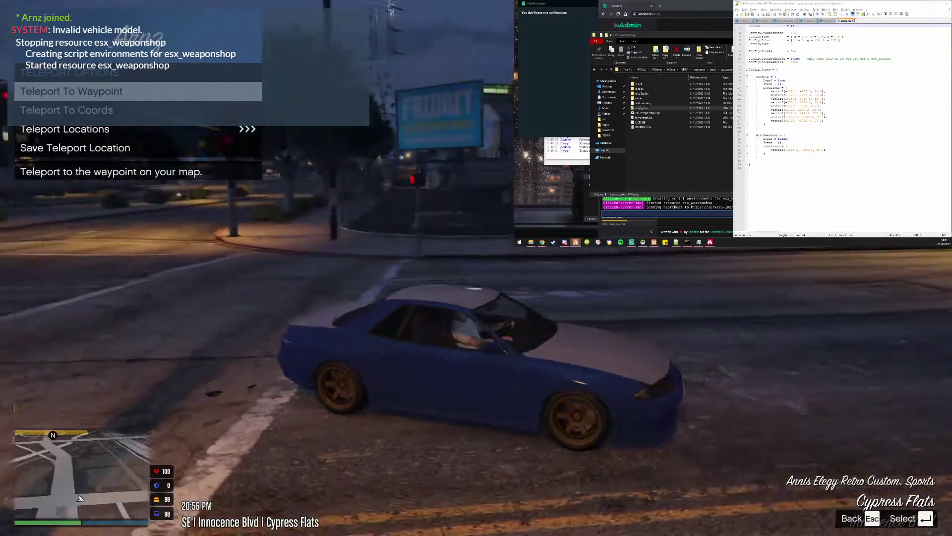
pyautogui.press('w')
pyautogui.press('d')
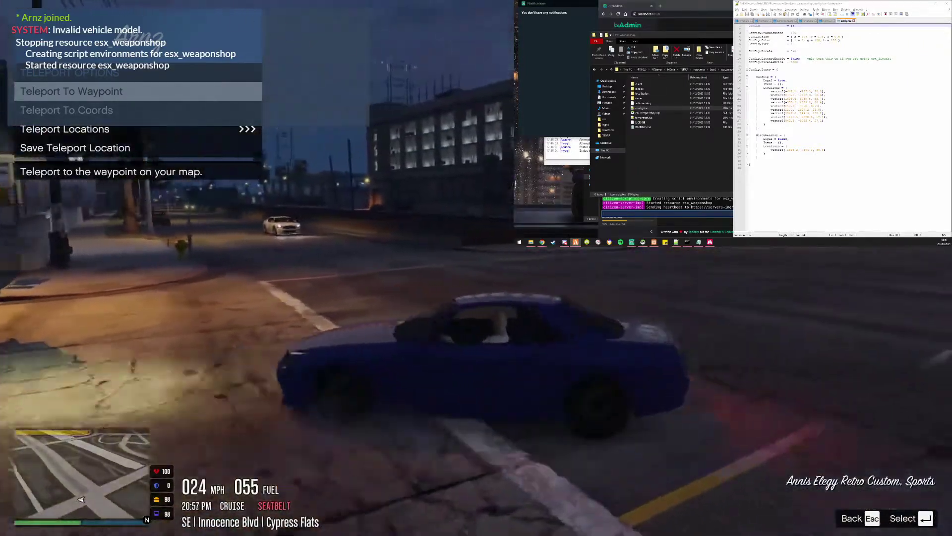
pyautogui.press('w')
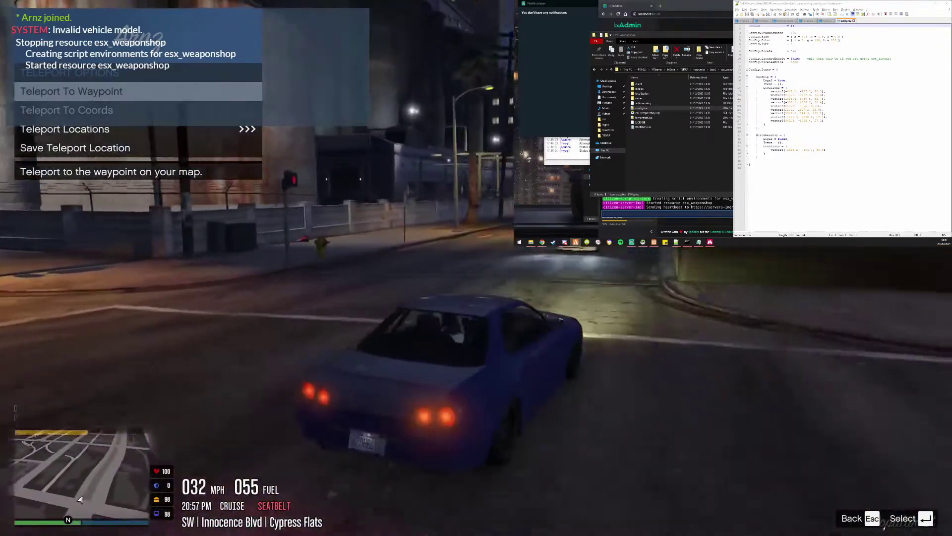
pyautogui.press('w')
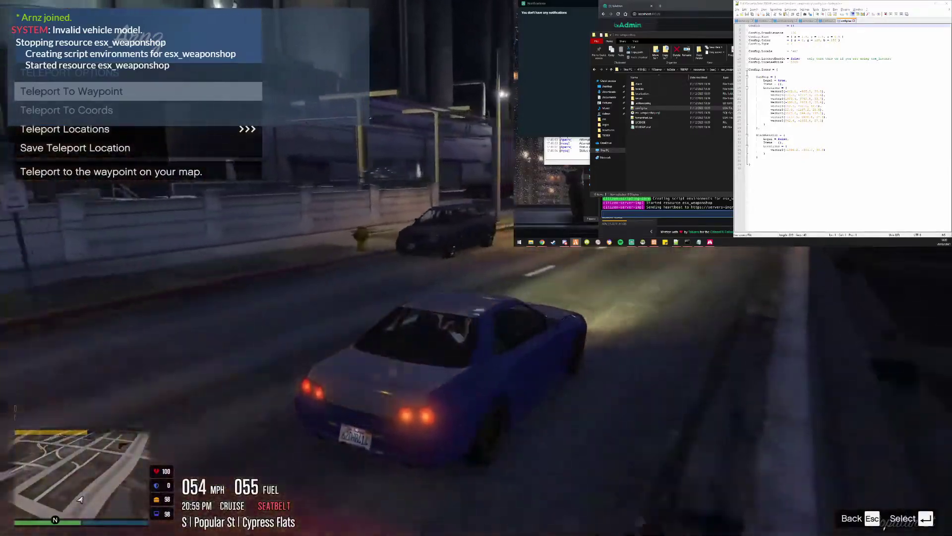
# Step: Drive the Elegy Retro through the alley onto El Rancho Blvd, park by the poster wall, and exit
pyautogui.press('w')
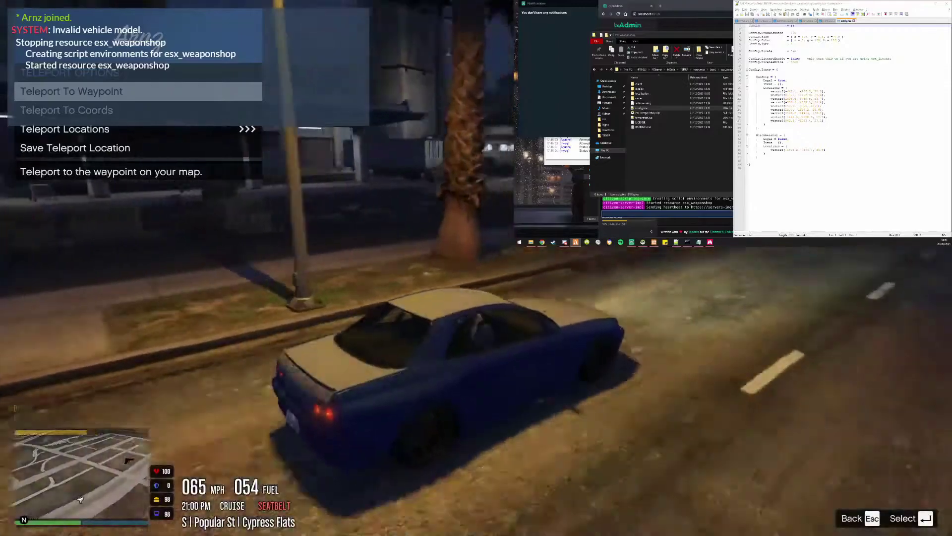
pyautogui.press('Escape')
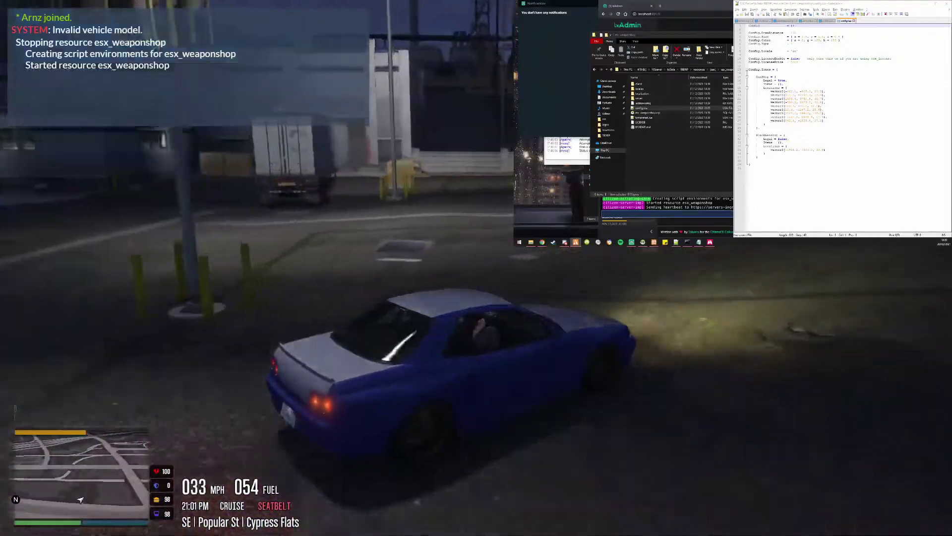
pyautogui.press('w')
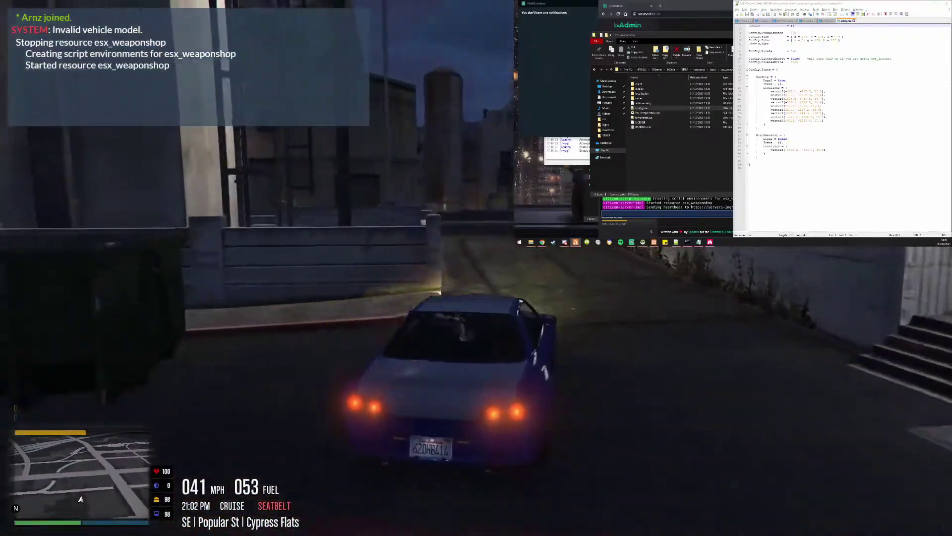
pyautogui.press('a')
pyautogui.press('w')
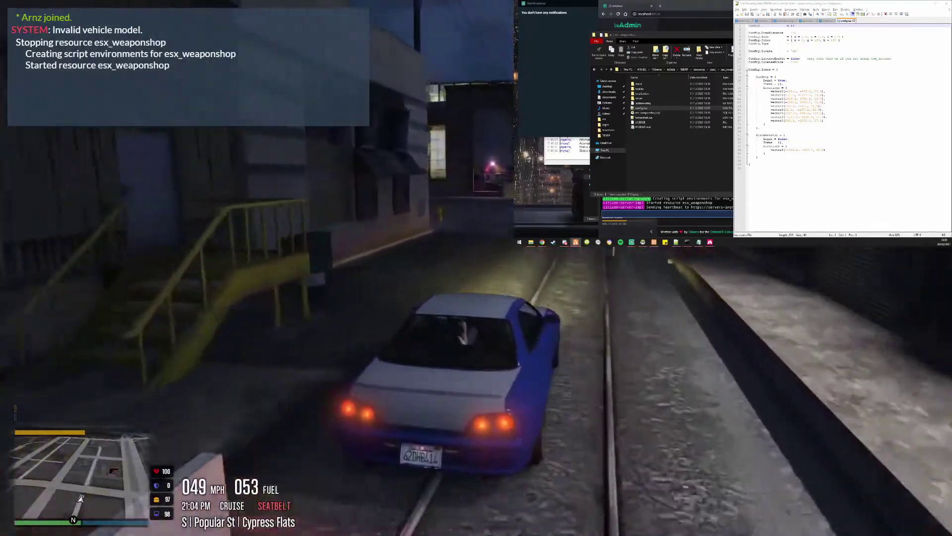
pyautogui.press('d')
pyautogui.press('s')
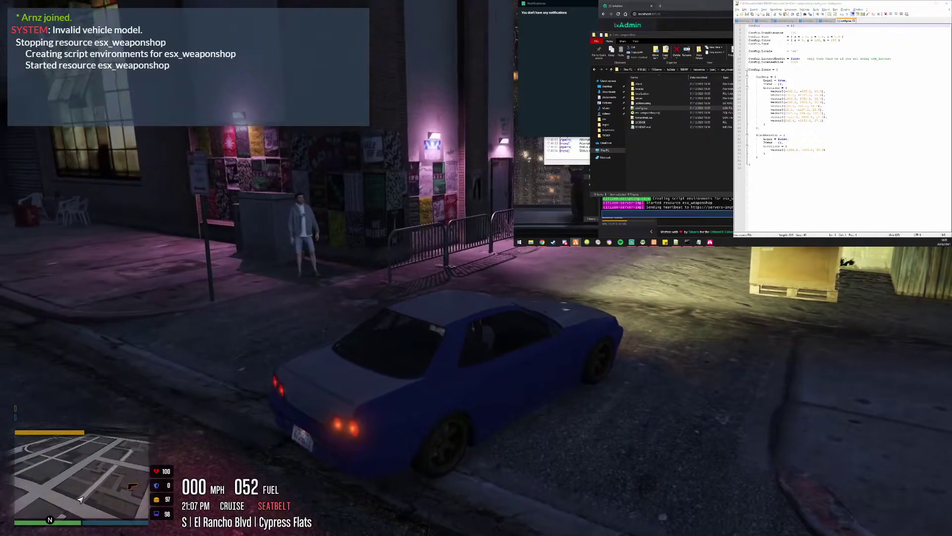
pyautogui.press('f')
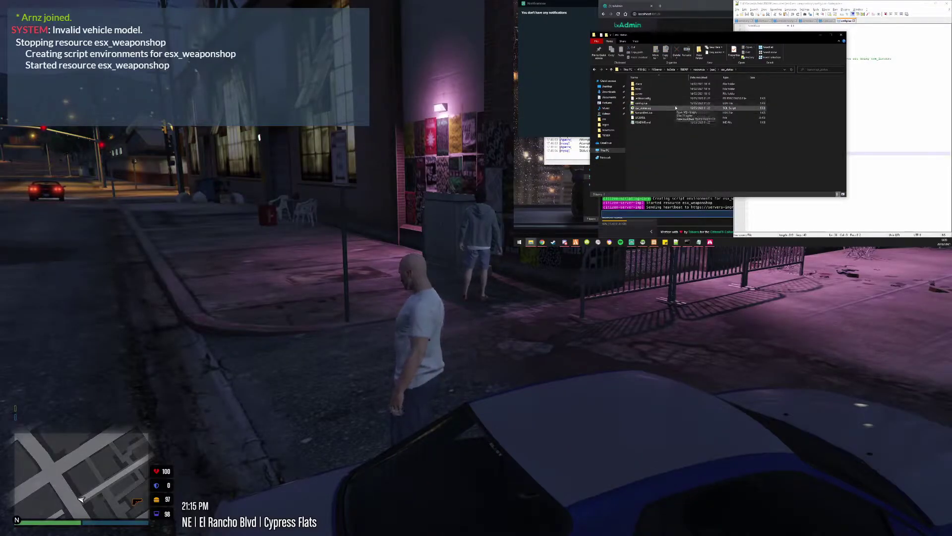
# Step: Review esx_status's config.lua and README.md in the text editor, then close the README
pyautogui.doubleClick(671, 104)
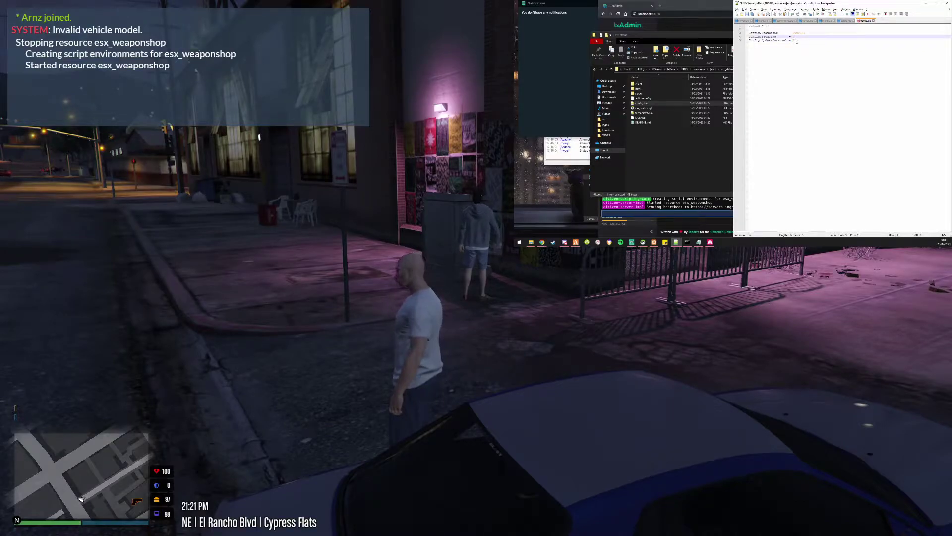
pyautogui.click(697, 124)
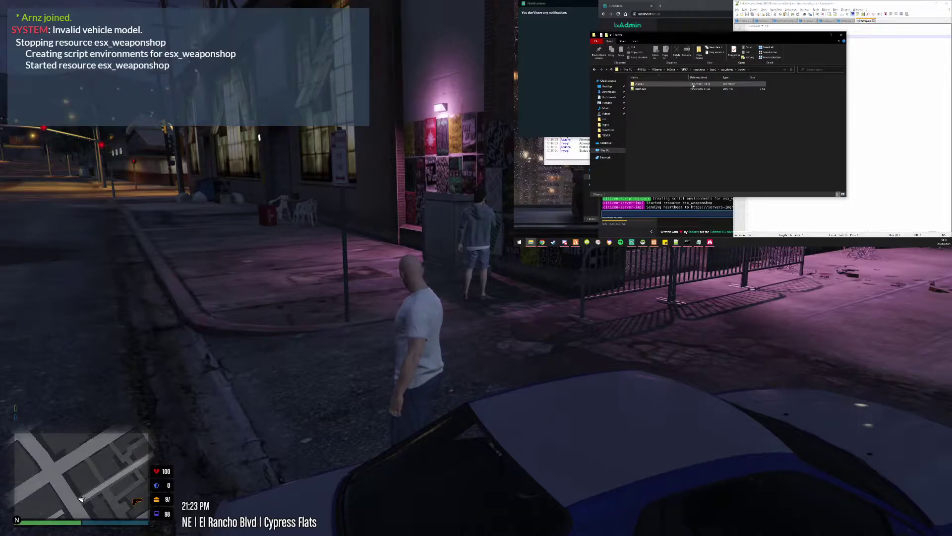
pyautogui.doubleClick(692, 85)
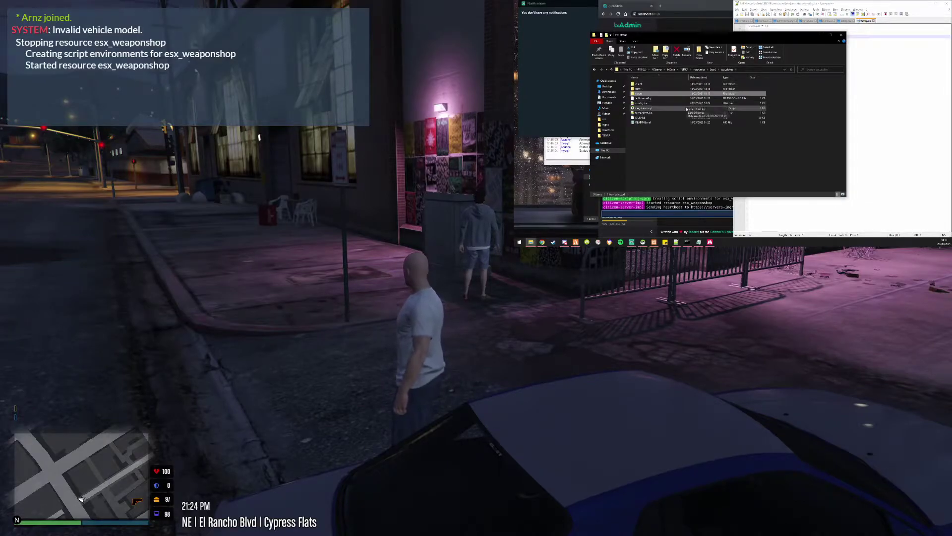
pyautogui.doubleClick(685, 124)
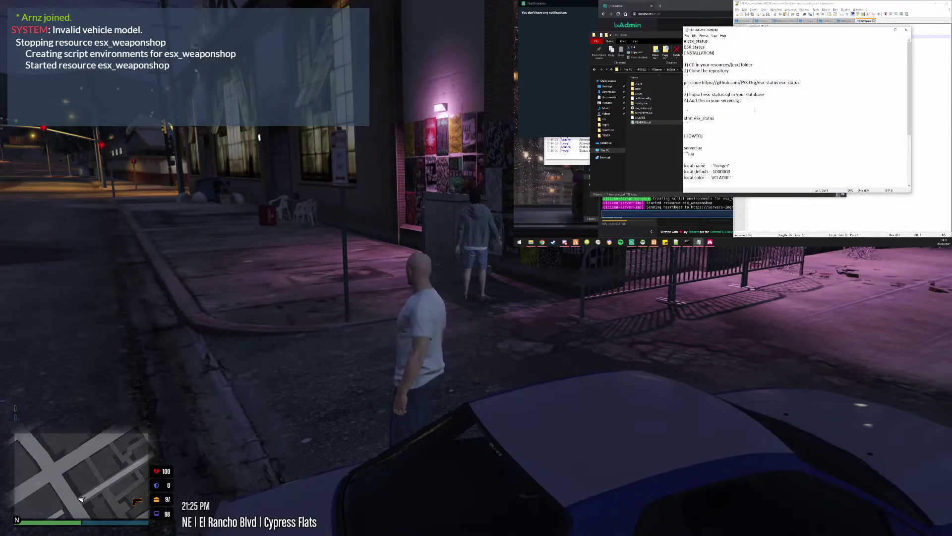
pyautogui.scroll(-2, 755, 110)
pyautogui.scroll(-1, 755, 110)
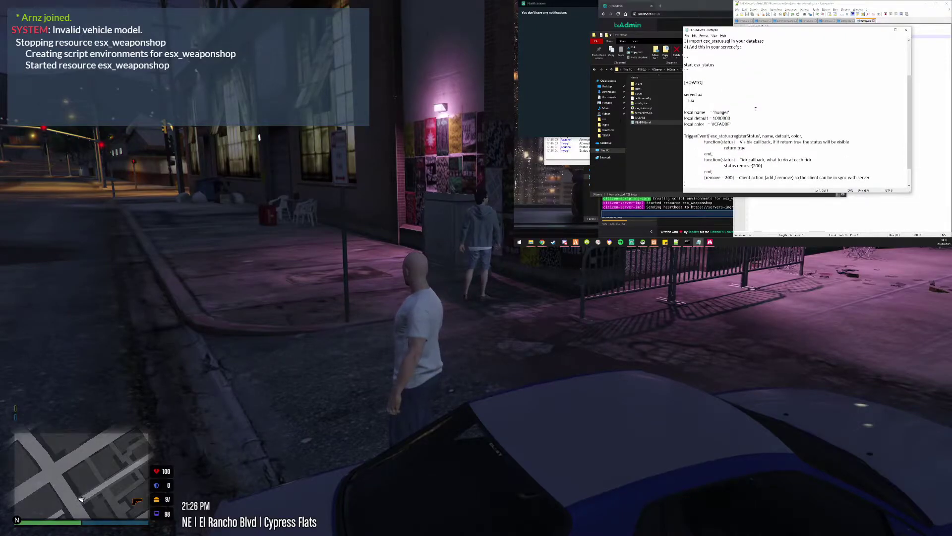
pyautogui.scroll(-2, 755, 108)
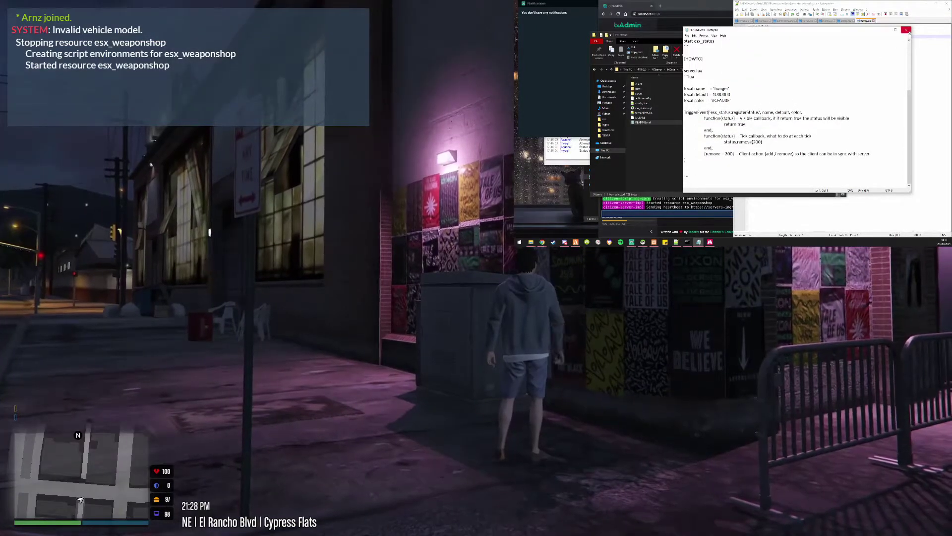
pyautogui.click(906, 29)
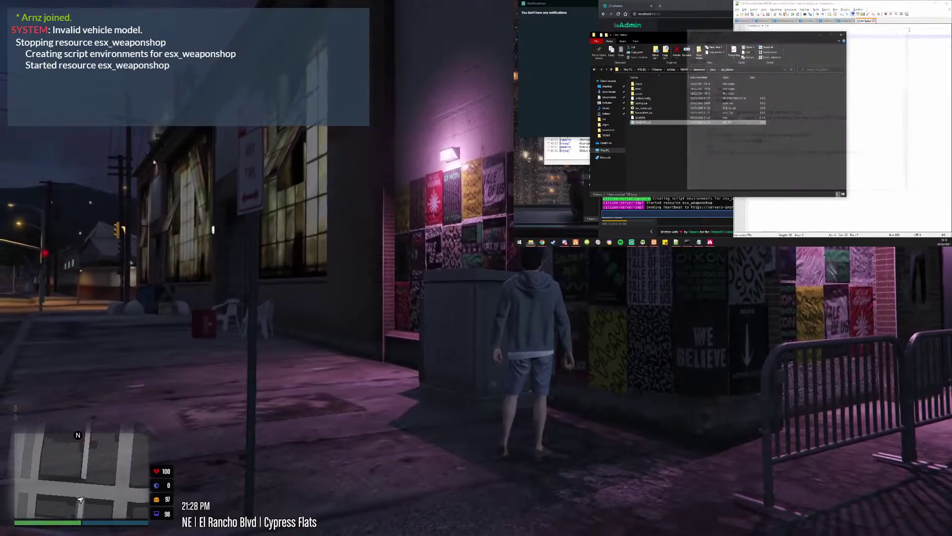
# Step: Restart the TBDRP server from the txAdmin dashboard and search the web for 'armoury fivem'
pyautogui.click(842, 35)
pyautogui.click(542, 242)
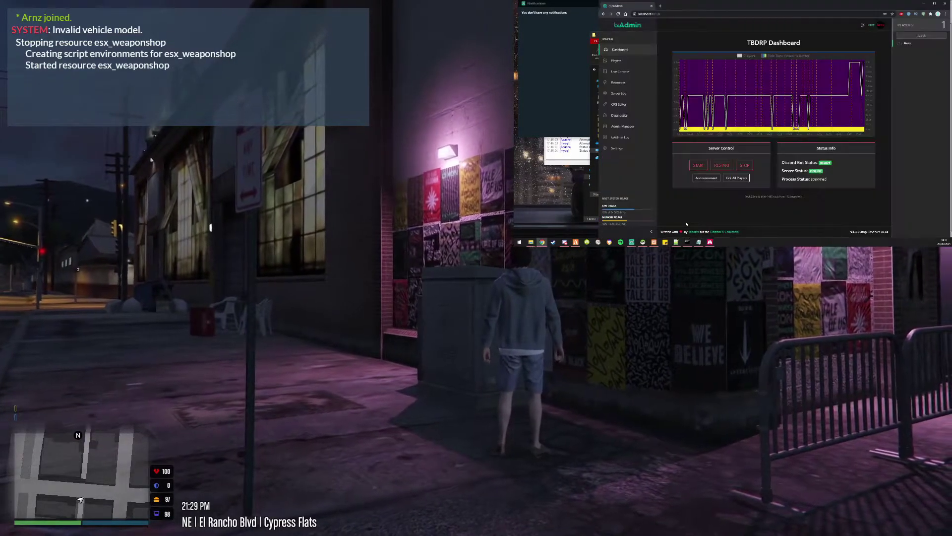
pyautogui.click(721, 164)
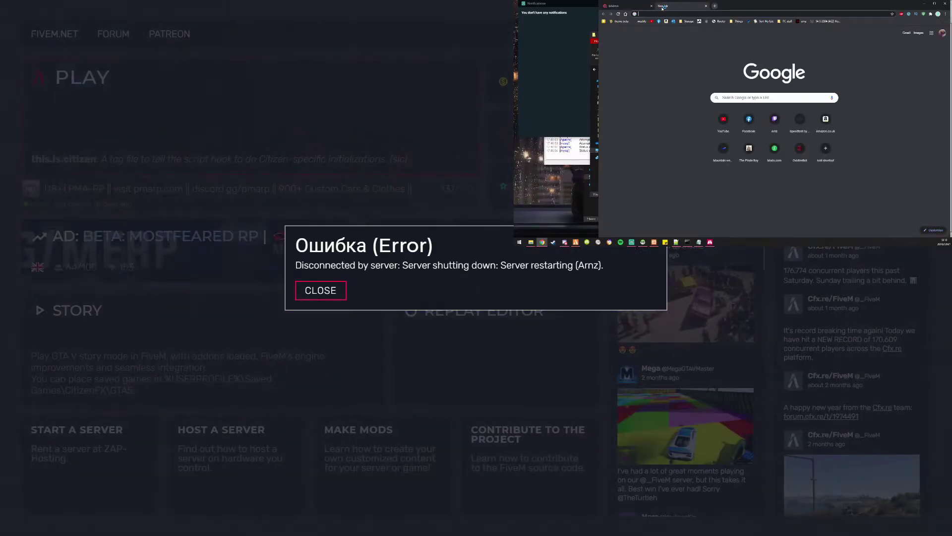
pyautogui.write('armoury')
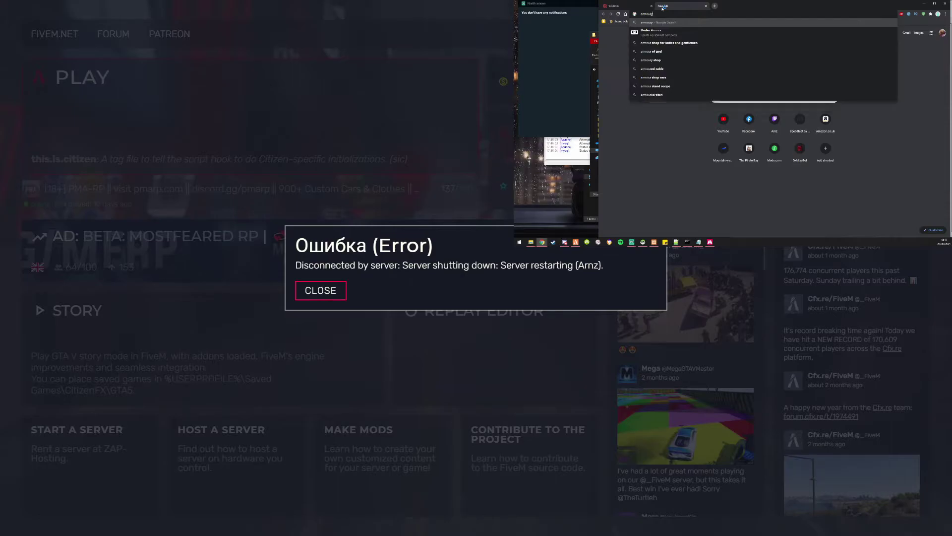
pyautogui.write(' fivem')
pyautogui.press('Return')
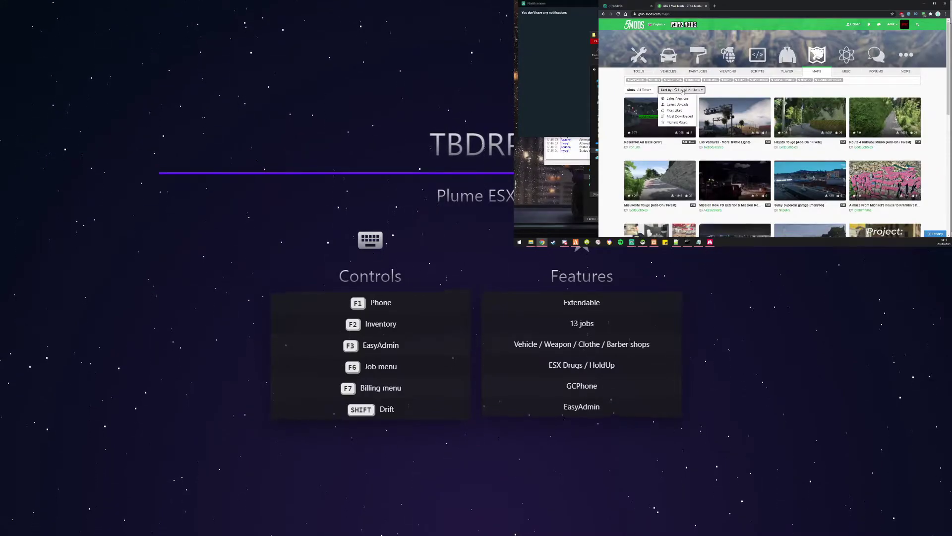
# Step: Sort GTA5-Mods maps by most downloaded and return to the interiors reference page
pyautogui.click(680, 117)
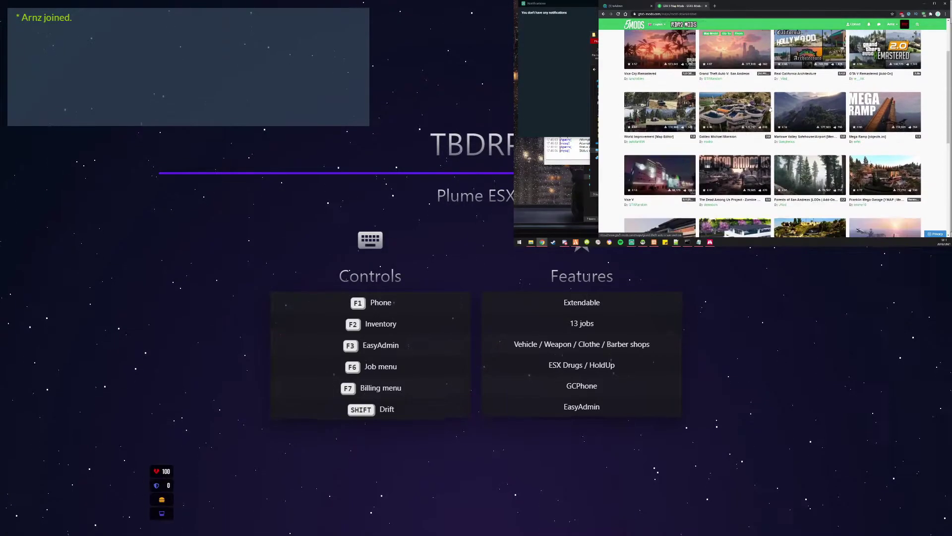
pyautogui.hotkey('alt', 'Left')
pyautogui.scroll(3, 640, 139)
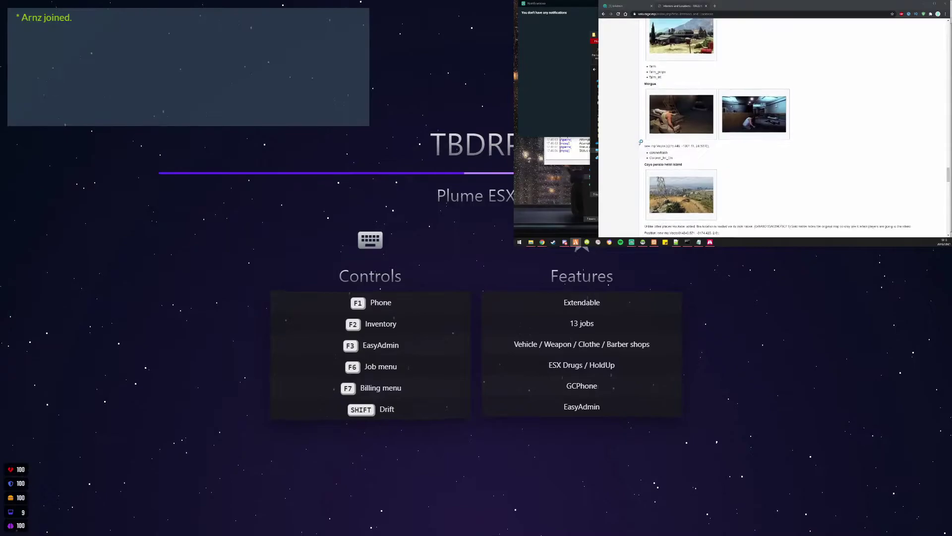
pyautogui.scroll(3, 640, 141)
pyautogui.scroll(3, 640, 141)
pyautogui.scroll(3, 640, 143)
pyautogui.scroll(3, 641, 143)
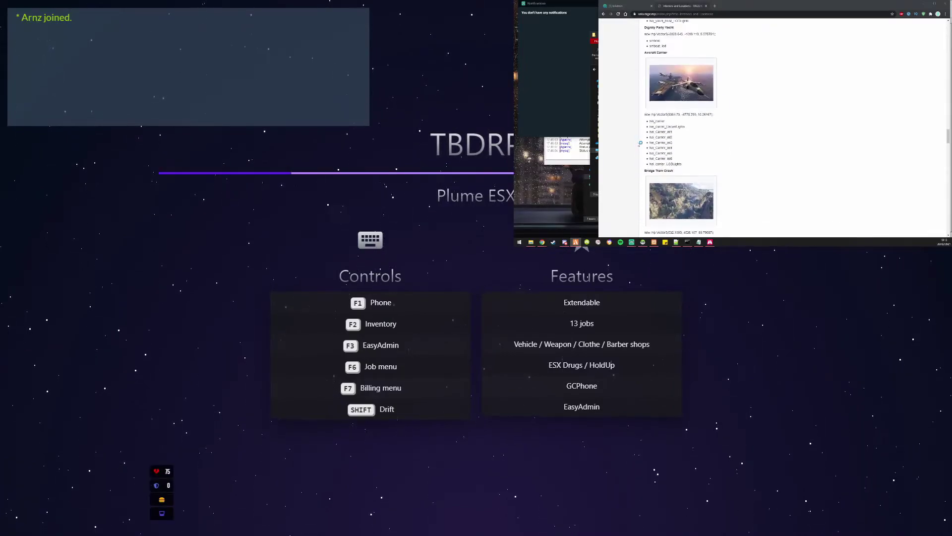
pyautogui.scroll(3, 640, 144)
pyautogui.scroll(3, 639, 143)
pyautogui.scroll(3, 640, 143)
pyautogui.scroll(3, 641, 143)
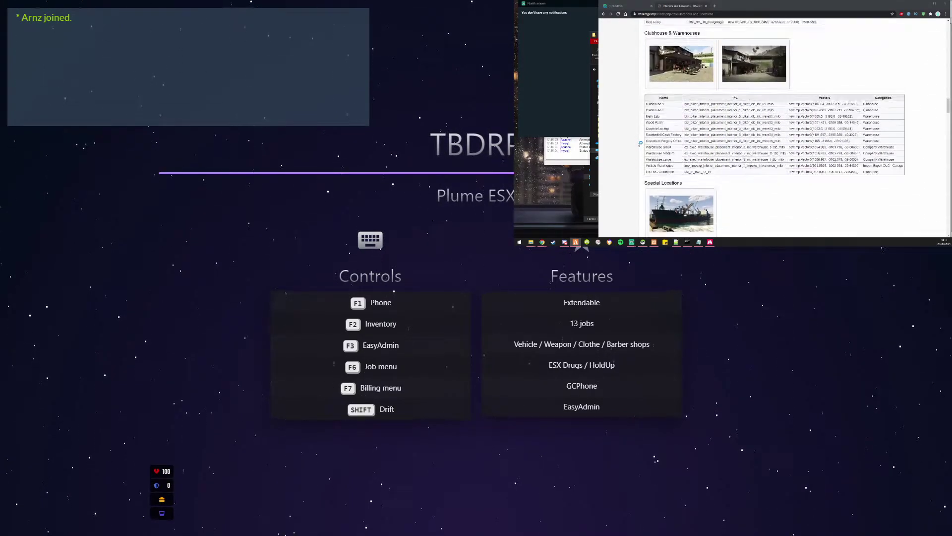
pyautogui.scroll(2, 640, 143)
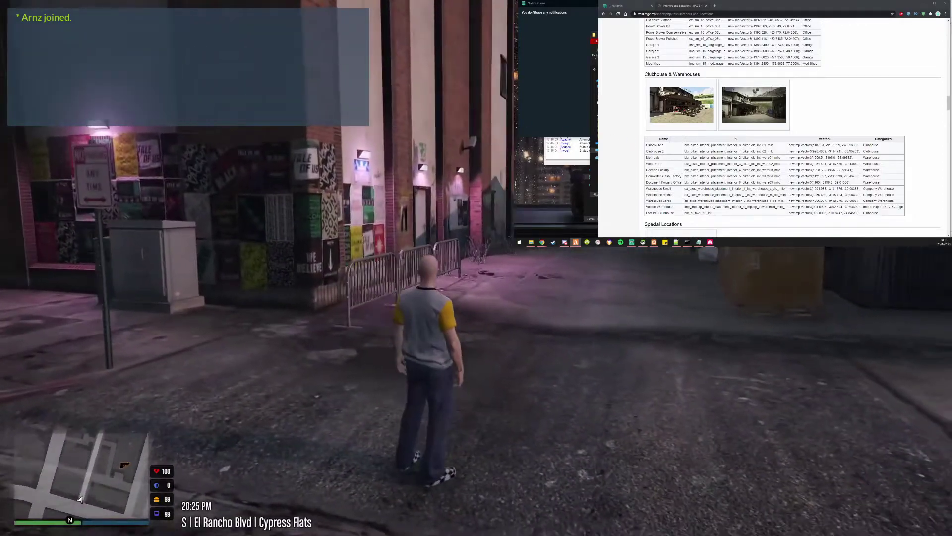
# Step: Submit the Warehouse Small Vector3 coordinates in the F8 developer console
pyautogui.press('w')
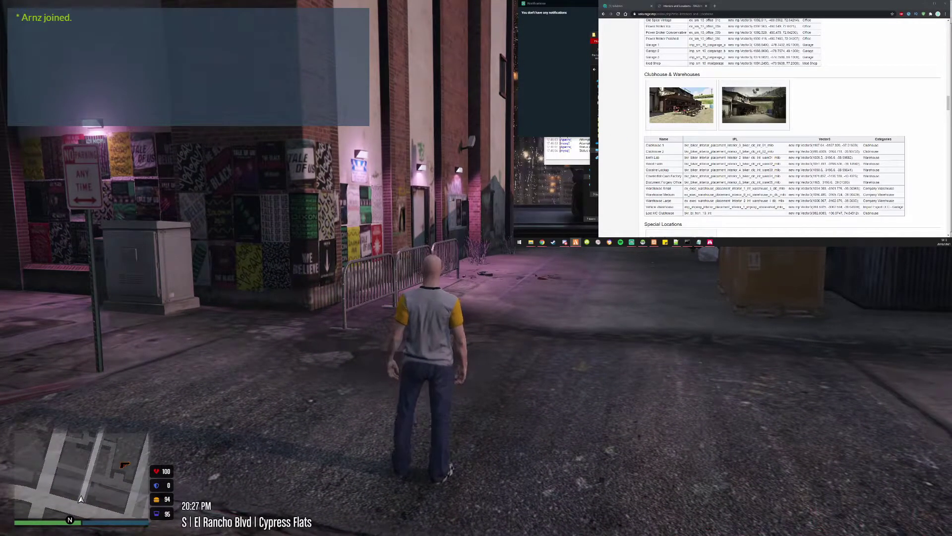
pyautogui.press('F8')
pyautogui.write('new mp')
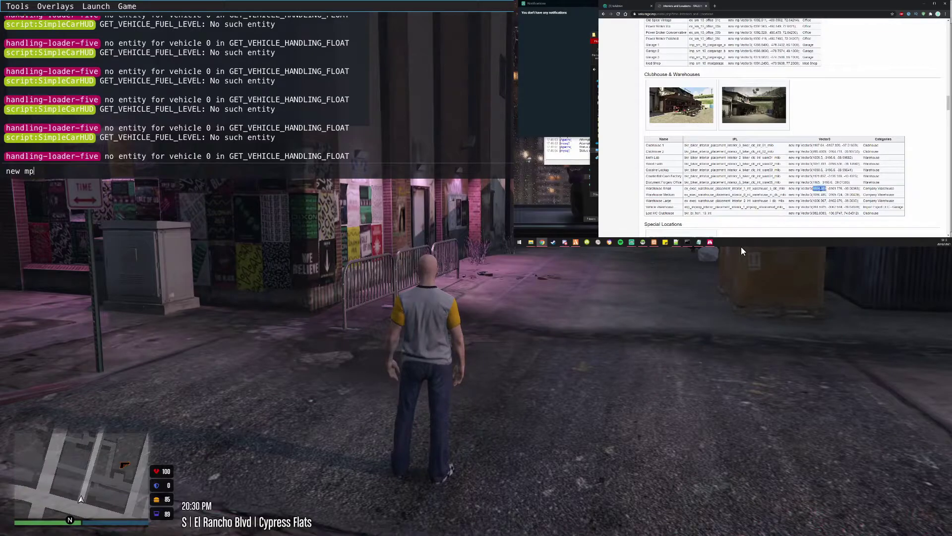
pyautogui.moveTo(788, 188); pyautogui.dragTo(860, 188)
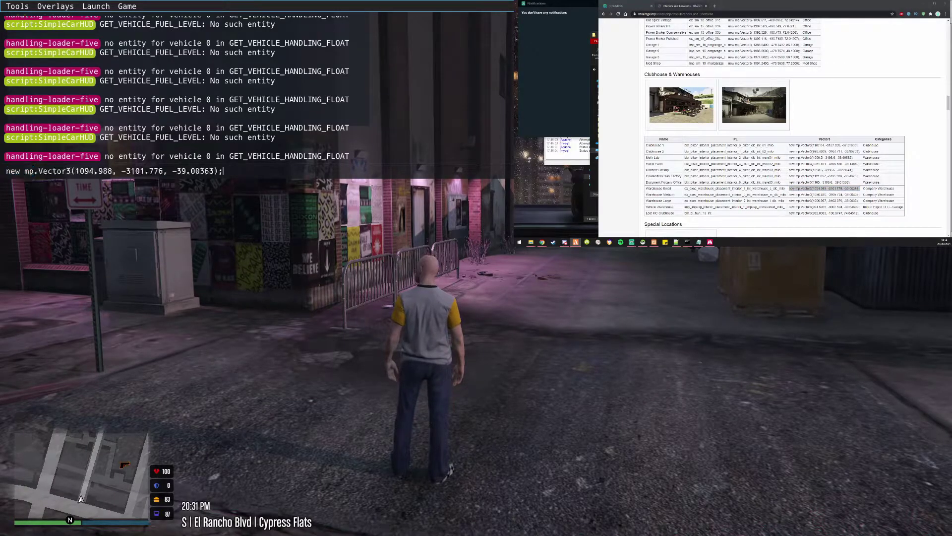
pyautogui.press('Return')
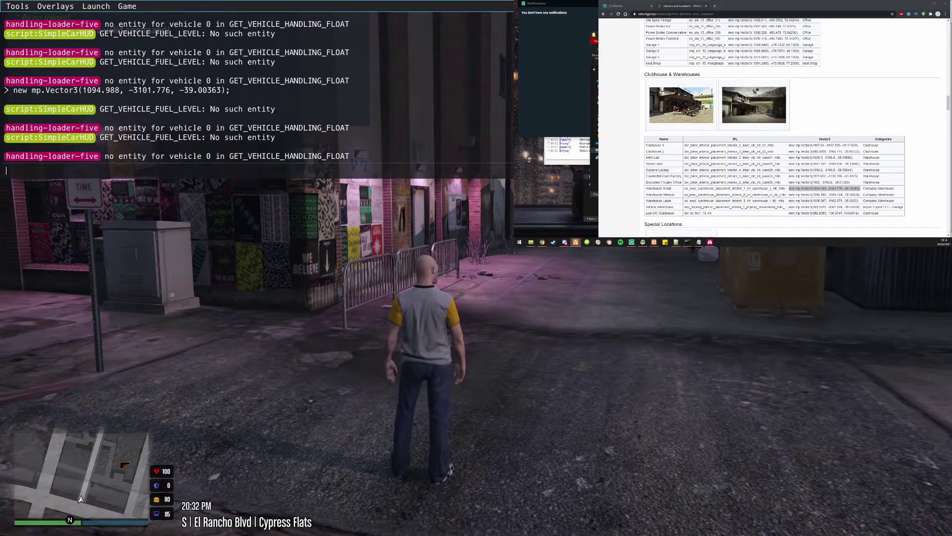
pyautogui.press('F8')
# Step: Dismiss the network event overflow disconnect error and return to FiveM's main screen
pyautogui.press('m')
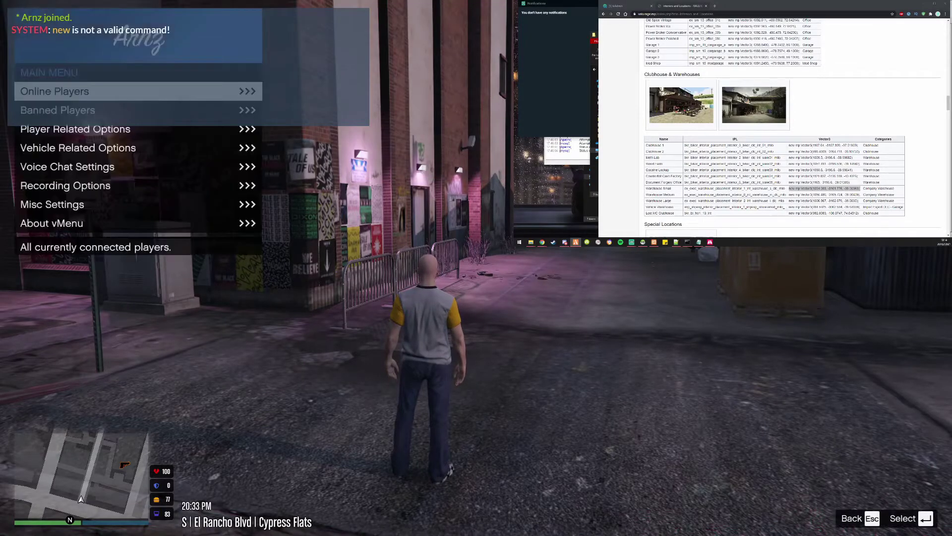
pyautogui.press('m')
pyautogui.hotkey('alt', 'Tab')
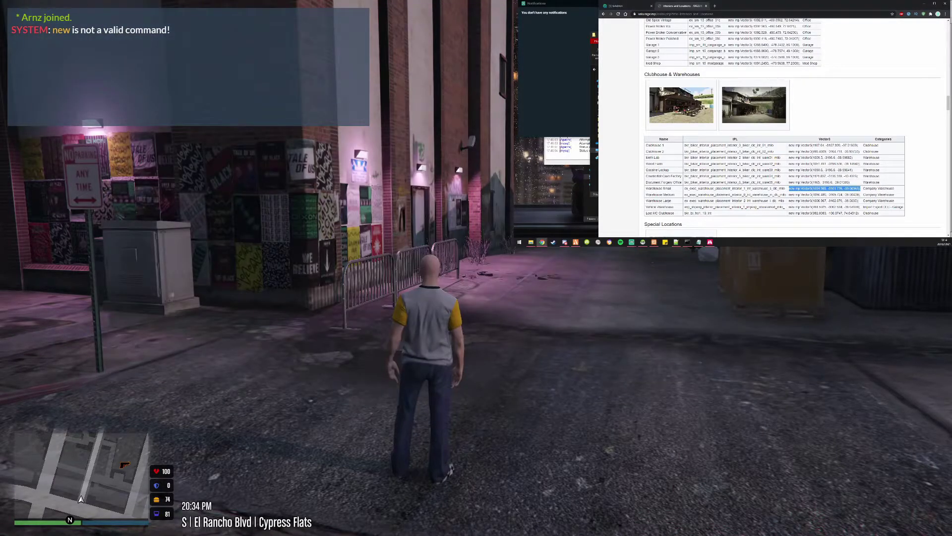
pyautogui.press('t')
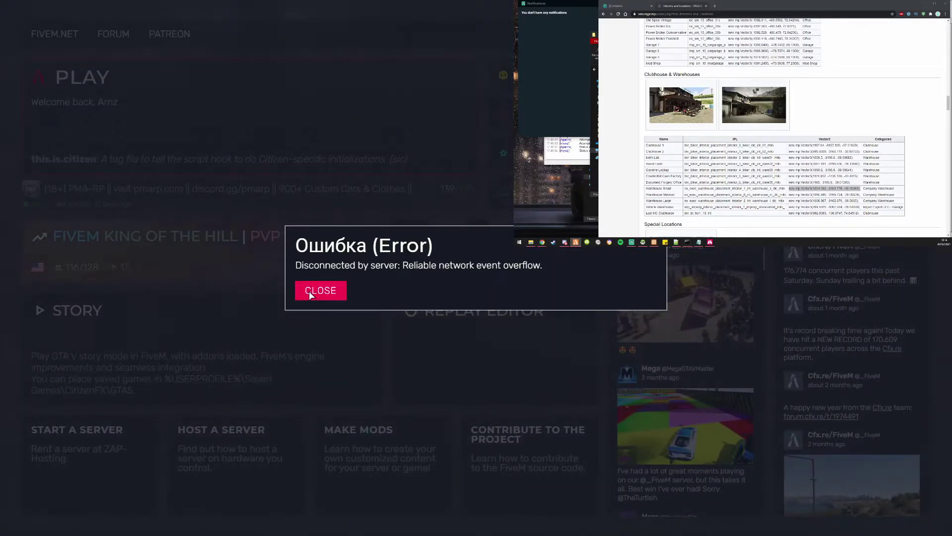
pyautogui.click(311, 294)
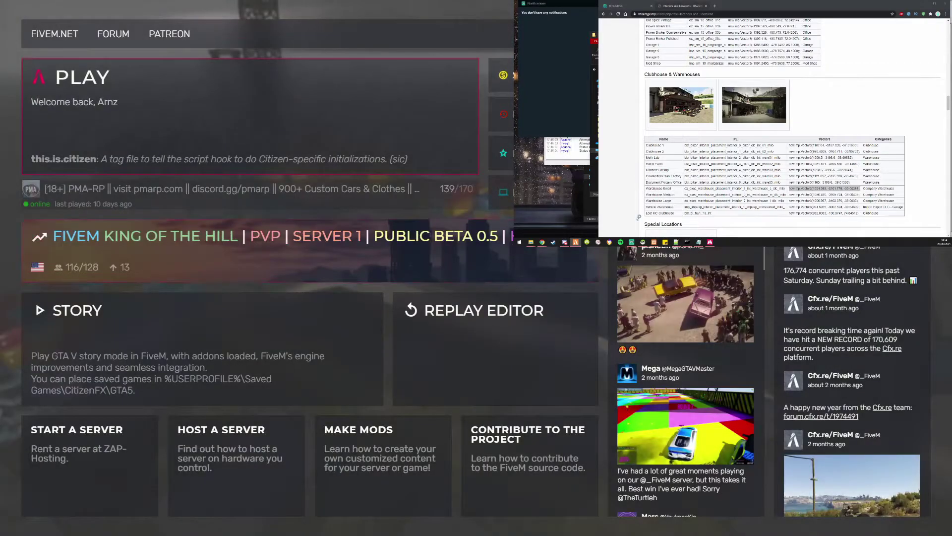
pyautogui.click(680, 8)
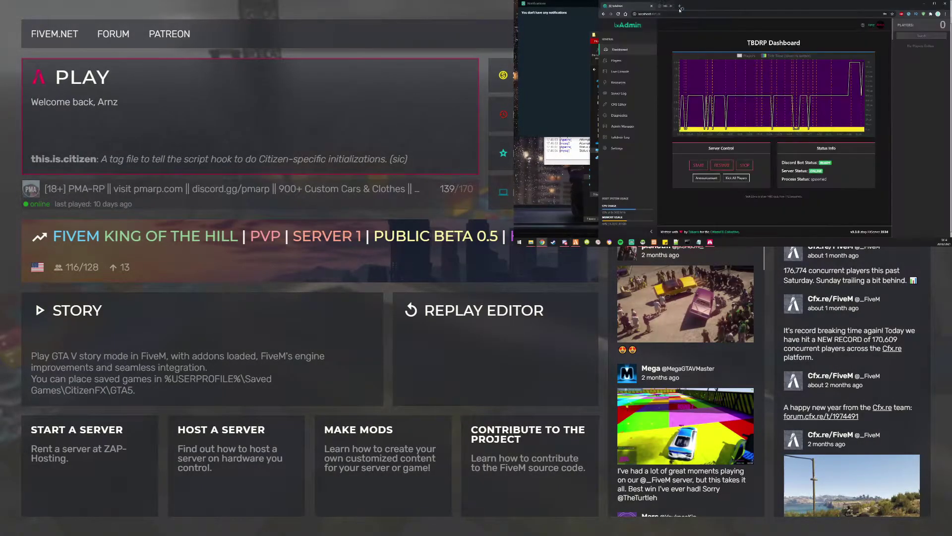
pyautogui.rightClick(736, 238)
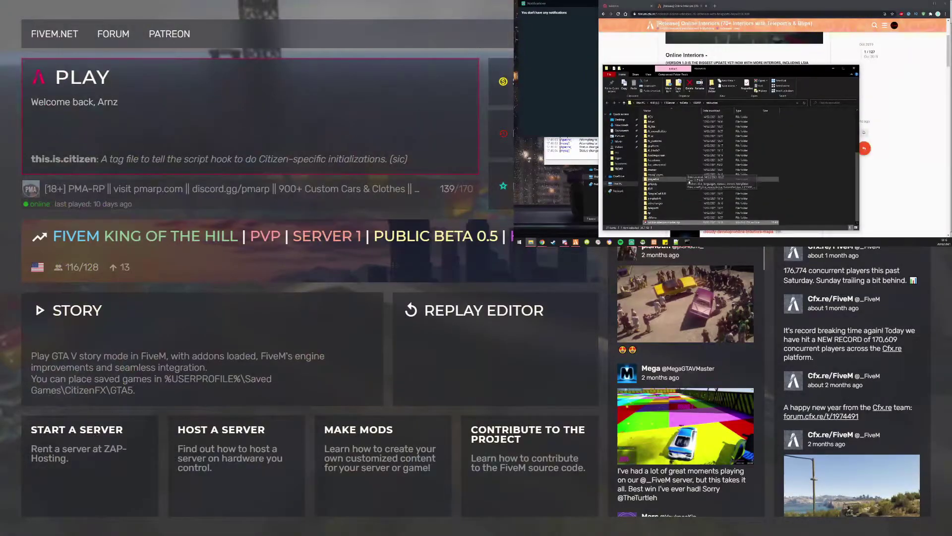
# Step: Open online-interiors-master.zip in WinRAR, peek into its folder, and return to the archive root
pyautogui.doubleClick(680, 222)
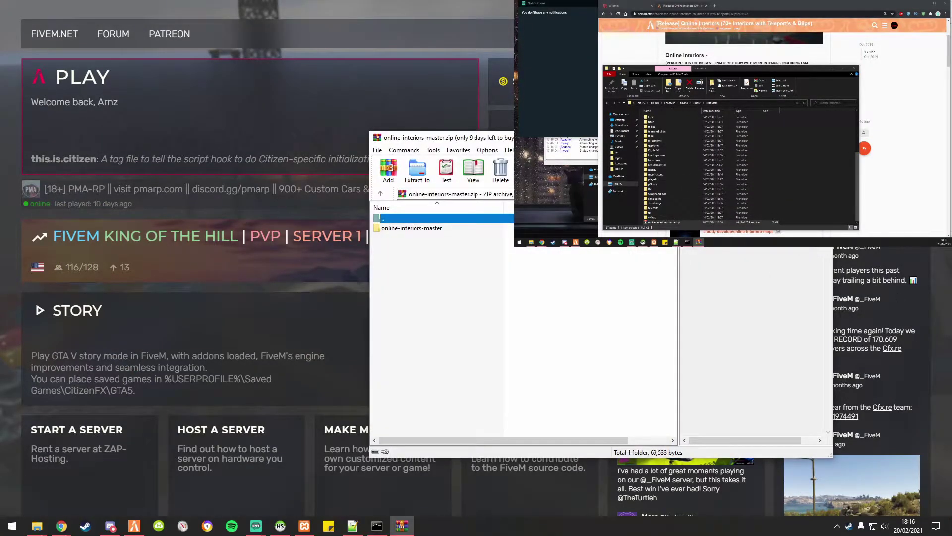
pyautogui.doubleClick(411, 228)
pyautogui.press('BackSpace')
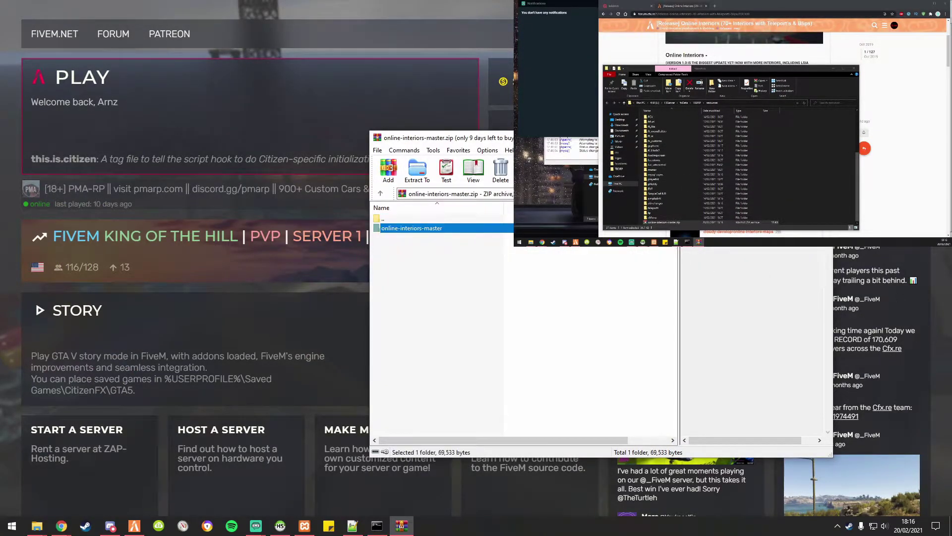
pyautogui.press('Return')
pyautogui.press('BackSpace')
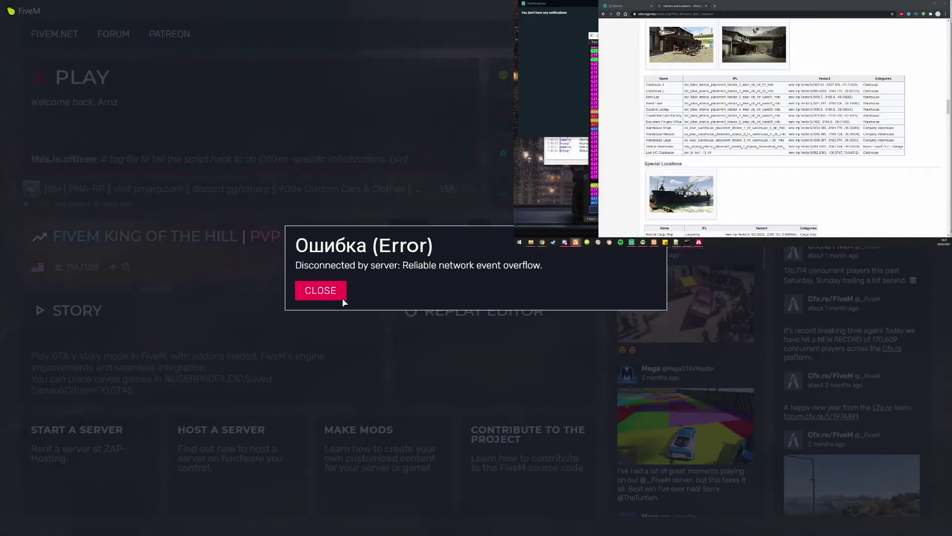
# Step: Bring the FXServer console to the front before rejoining the TBDRP server
pyautogui.click(577, 242)
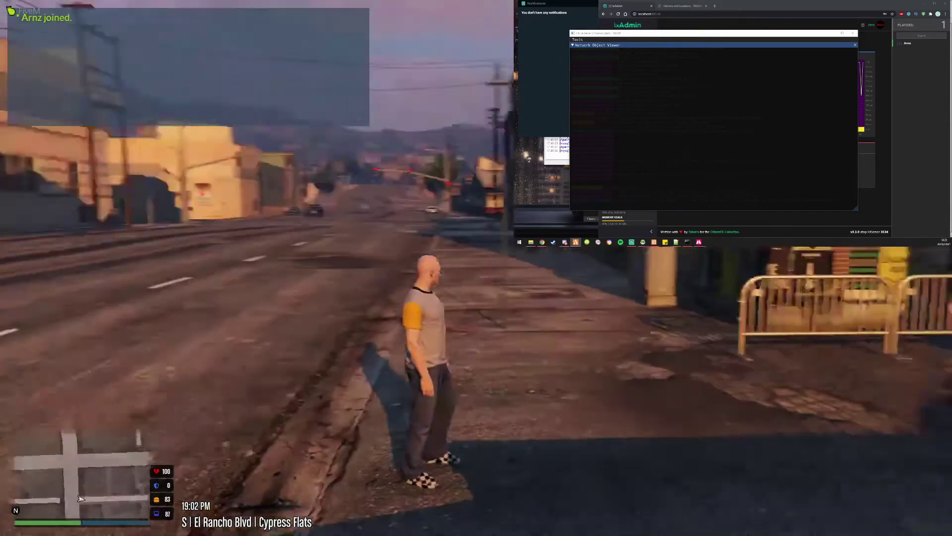
# Step: Pan the world map toward the Terminal meth lab by the southern port, then close it
pyautogui.press('b')
pyautogui.press('Escape')
pyautogui.press('Return')
pyautogui.scroll(-5, 476, 268)
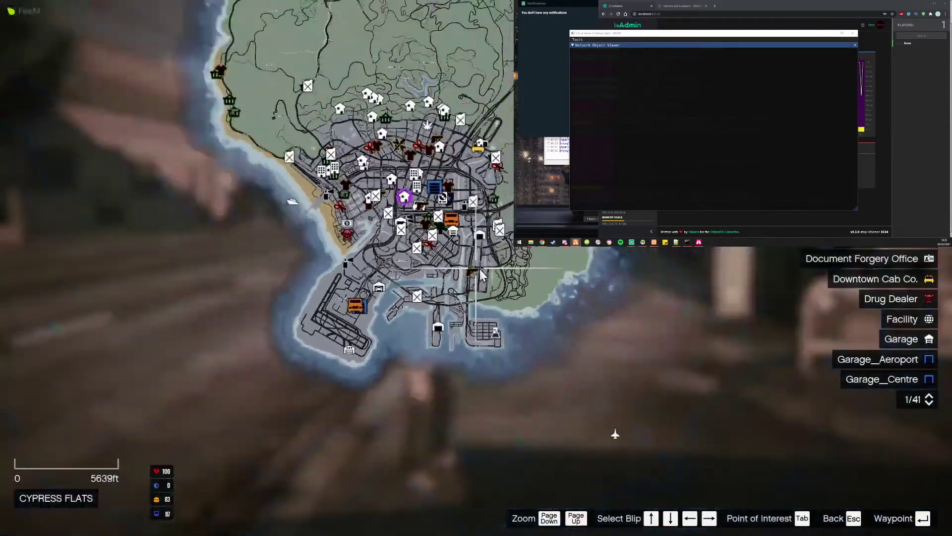
pyautogui.moveTo(603, 421)
pyautogui.mouseDown()
pyautogui.moveTo(367, 163)
pyautogui.moveTo(498, 264)
pyautogui.mouseUp()
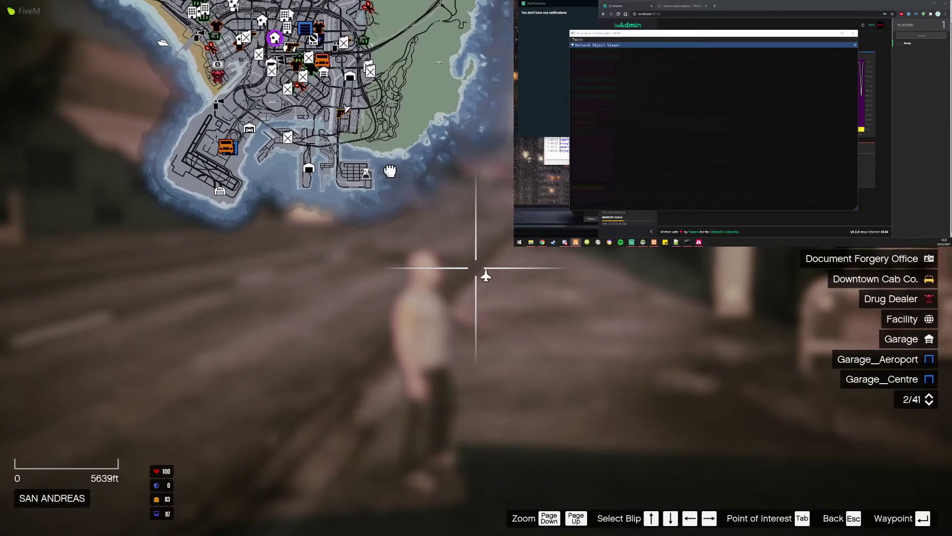
pyautogui.scroll(5, 497, 254)
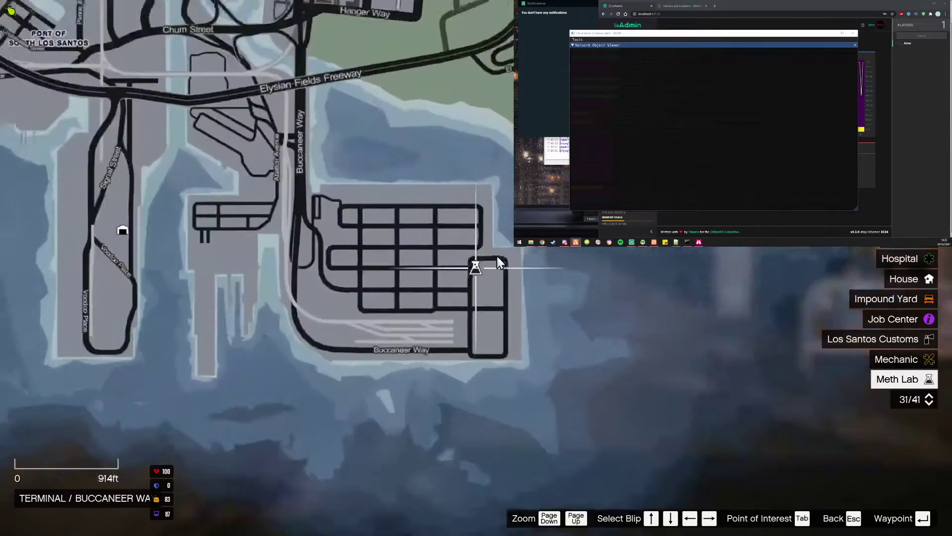
pyautogui.press('Escape')
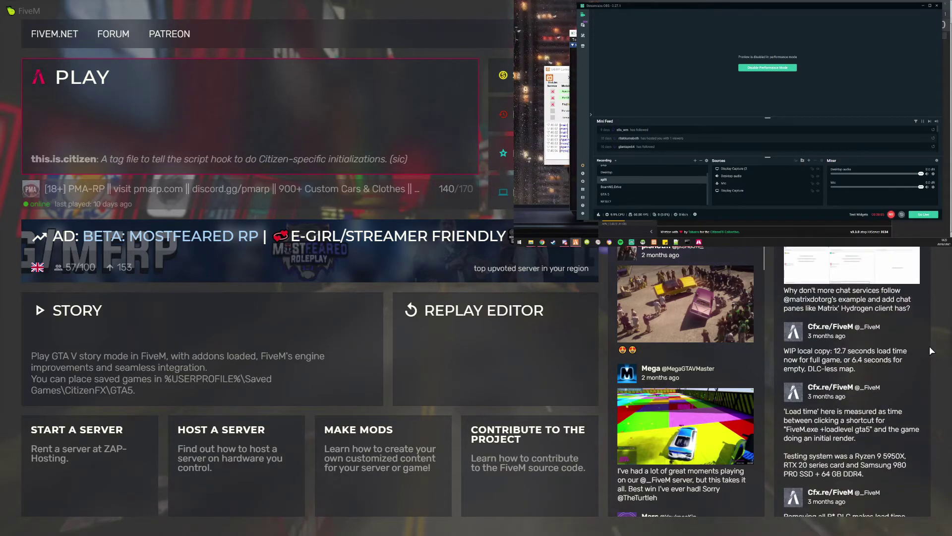
# Step: Quit FiveM through the F8 console and check the network connection status
pyautogui.press('F8')
pyautogui.write('quit')
pyautogui.press('Return')
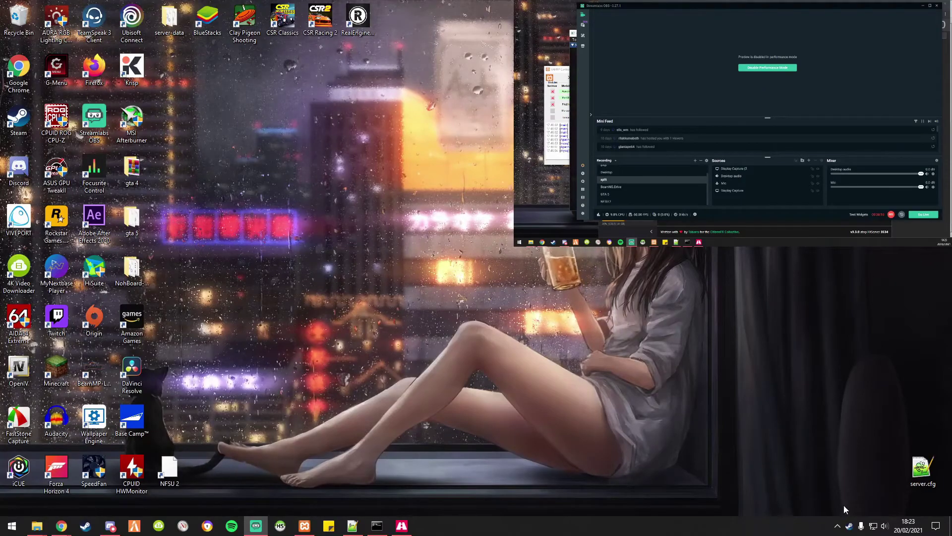
pyautogui.click(873, 525)
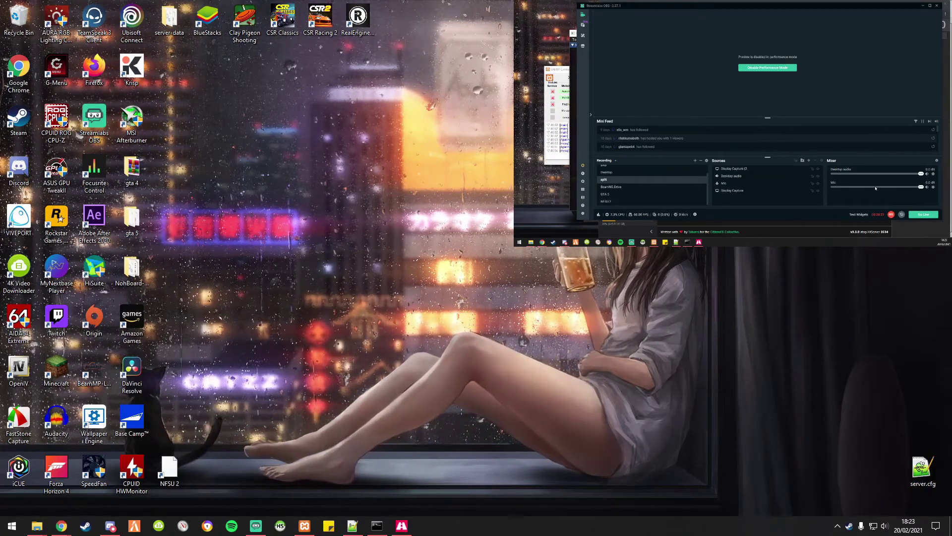
# Step: Inspect the Mic source's audio input capture properties in Streamlabs OBS, then close them
pyautogui.rightClick(760, 178)
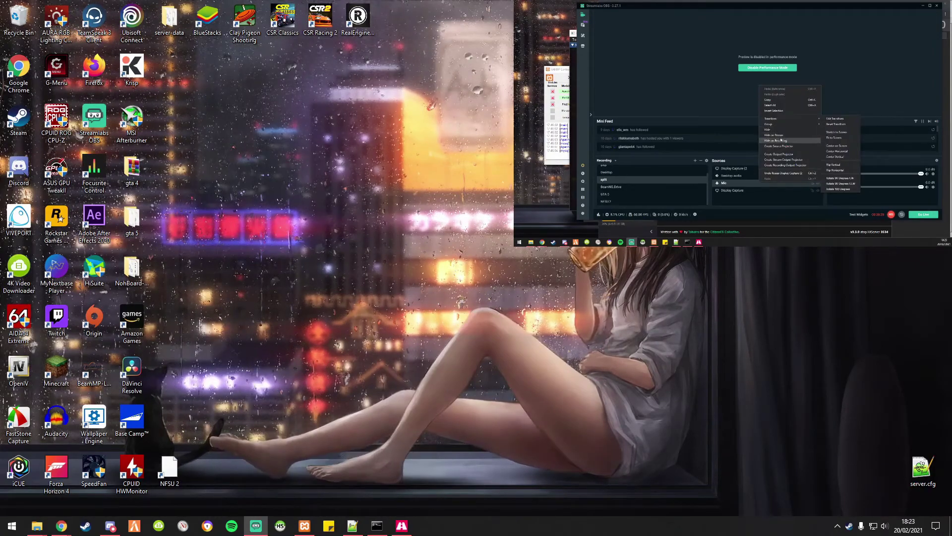
pyautogui.click(778, 177)
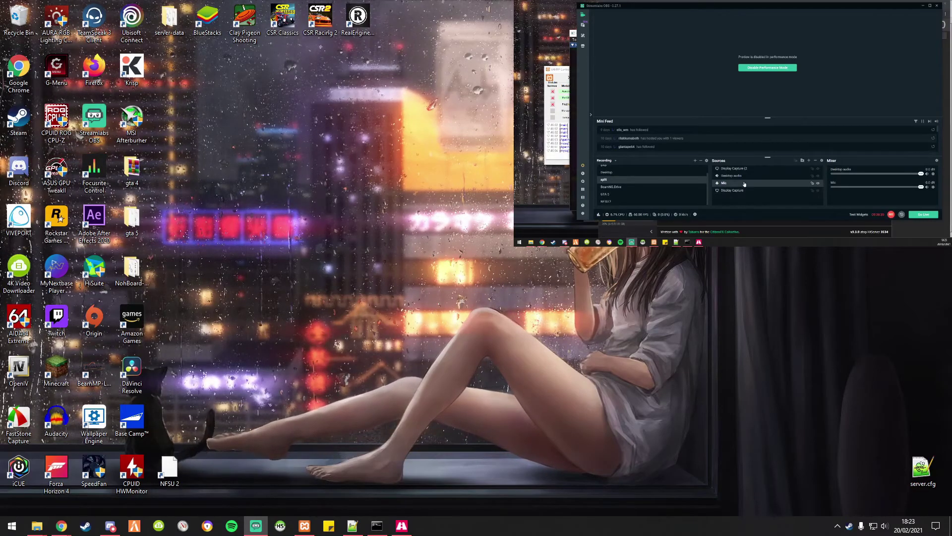
pyautogui.click(800, 196)
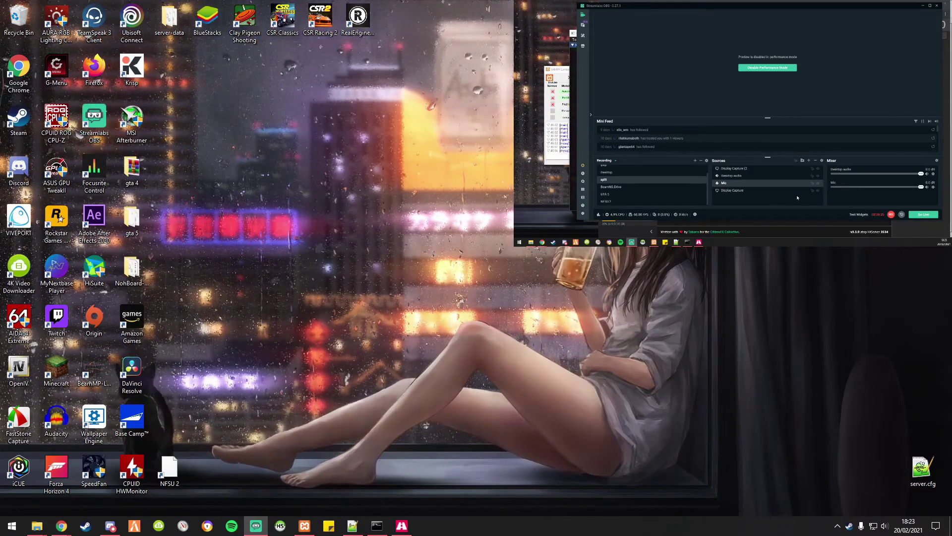